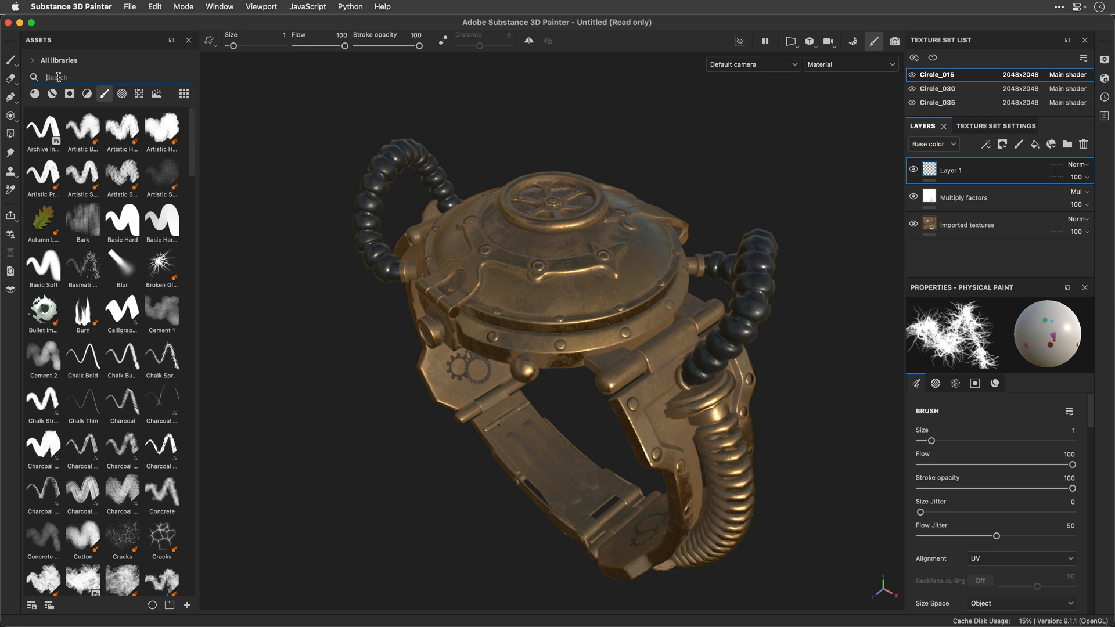
Step: Filter the brush library by "part" and choose the Glitter Party brush
type("part")
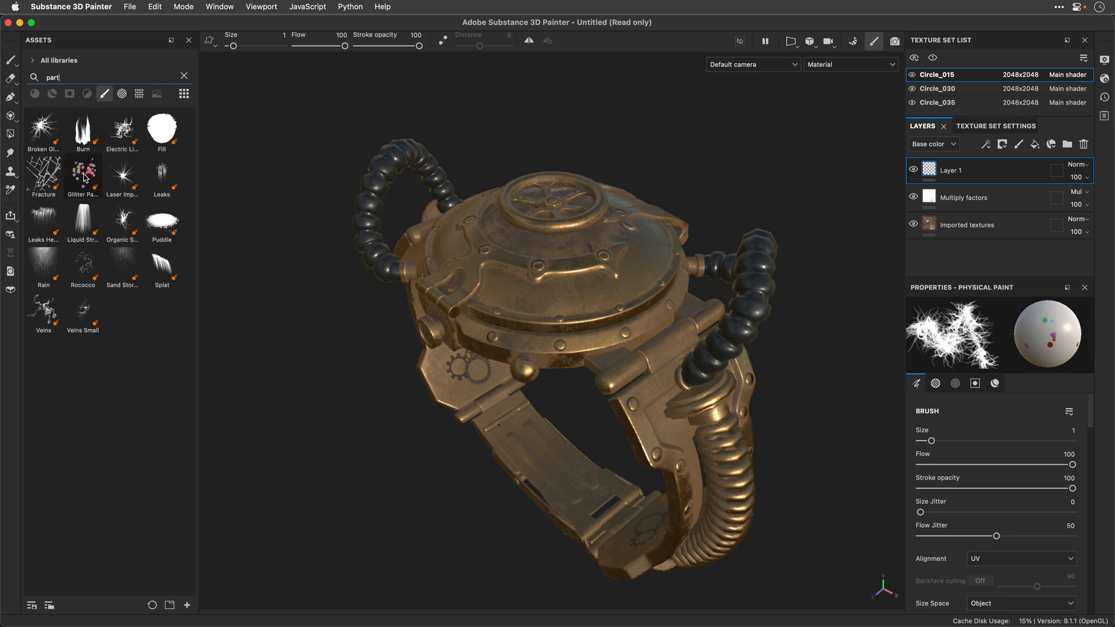
mouse_move(85, 178)
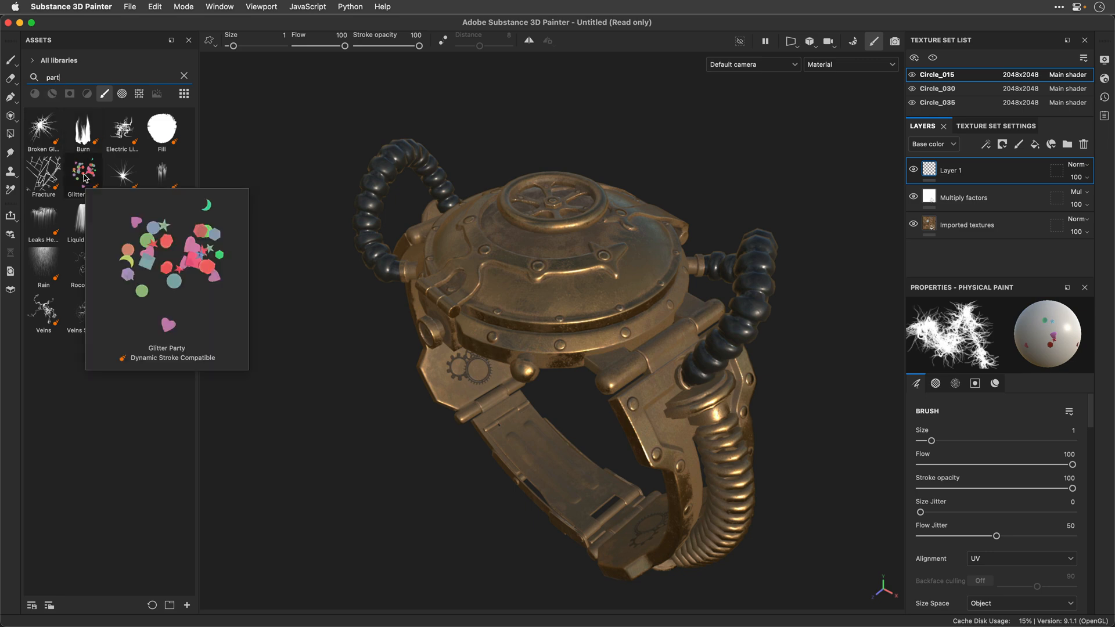
left_click(84, 174)
Step: Try a Glitter Party stroke across the watch's domed lid and undo it
mouse_move(481, 263)
left_mouse_down()
mouse_move(550, 248)
mouse_move(565, 271)
mouse_move(606, 267)
mouse_move(632, 239)
mouse_move(661, 259)
mouse_move(611, 285)
mouse_move(499, 262)
mouse_move(453, 290)
mouse_move(558, 314)
mouse_move(638, 288)
mouse_move(648, 332)
mouse_move(683, 350)
mouse_move(697, 383)
left_mouse_up()
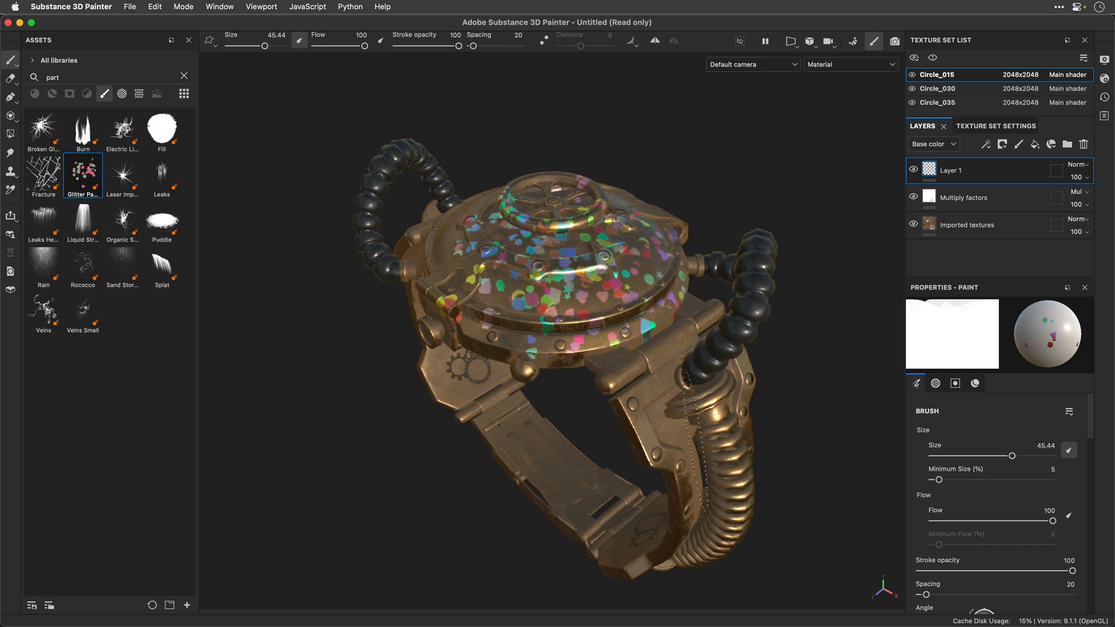
key("super+z")
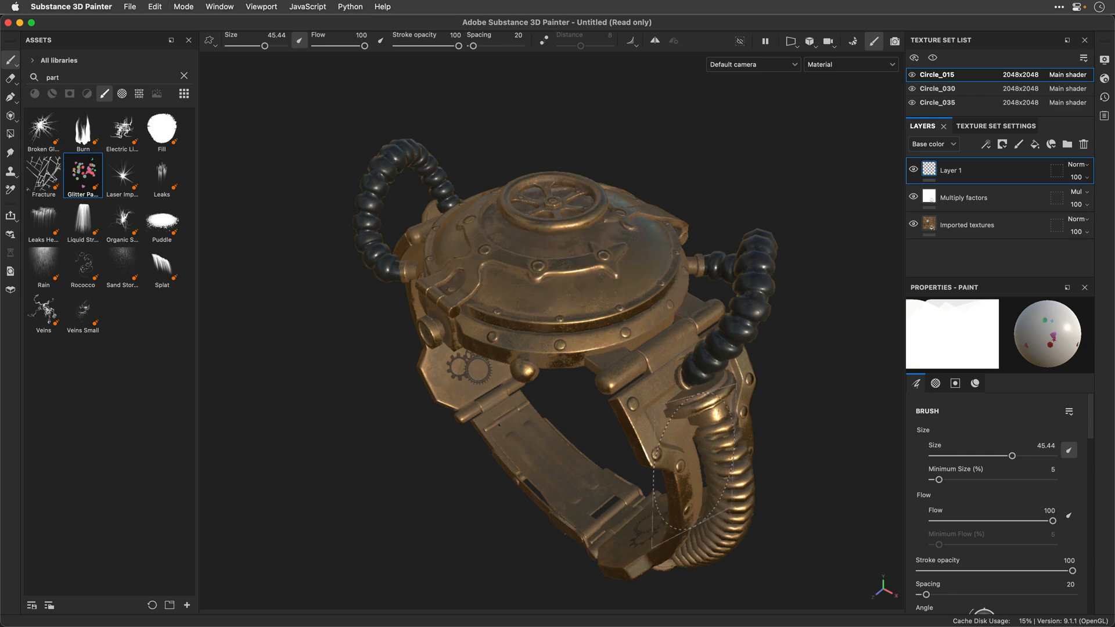
Step: Paint separate bursts around the watch's domed lid with the Broken Glass particle brush at size 2.03
left_click(39, 130)
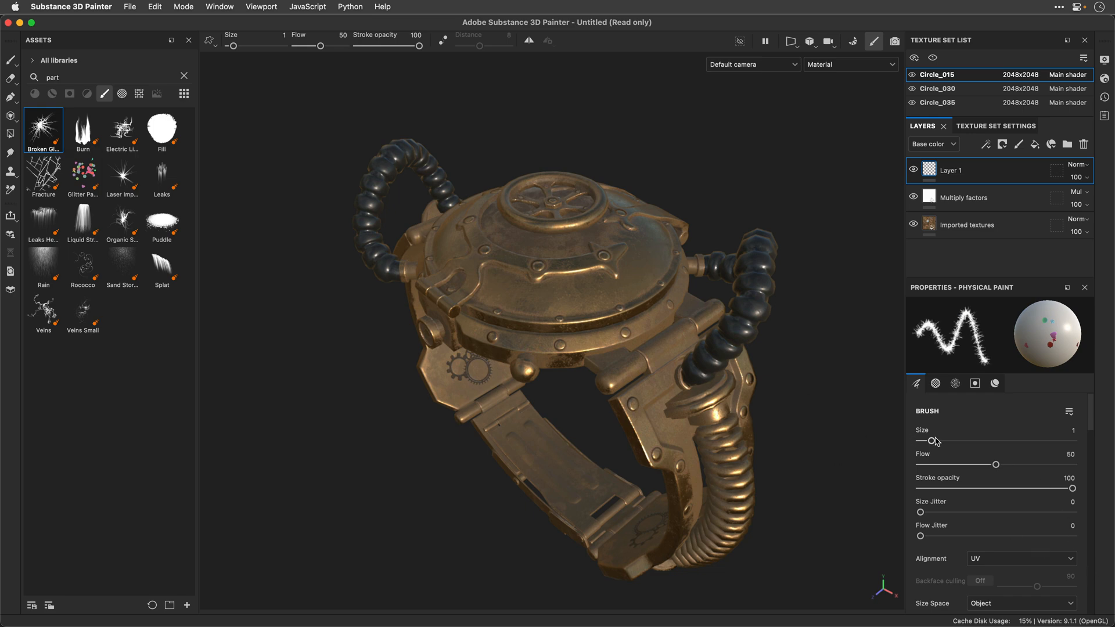
left_click_drag(933, 441, 938, 441)
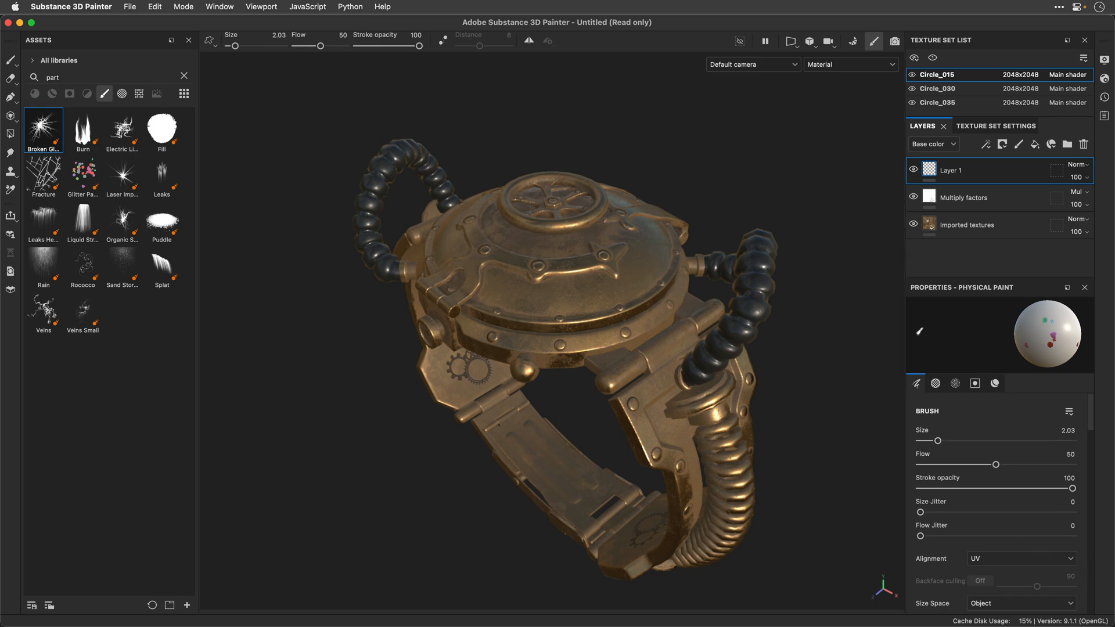
left_click(446, 237)
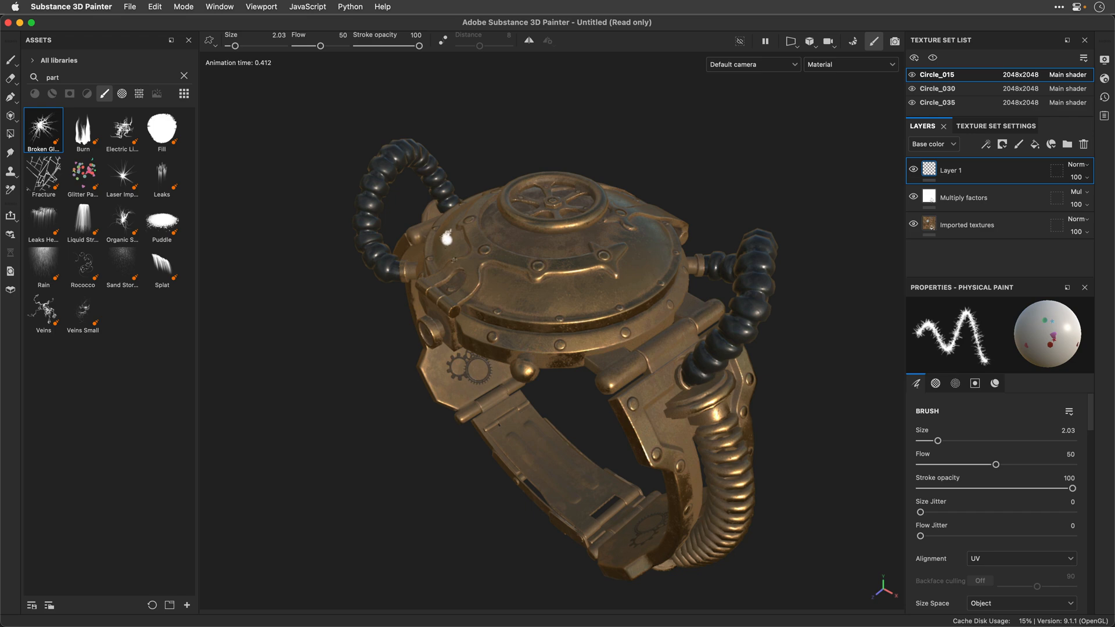
left_click(458, 249)
left_click(570, 283)
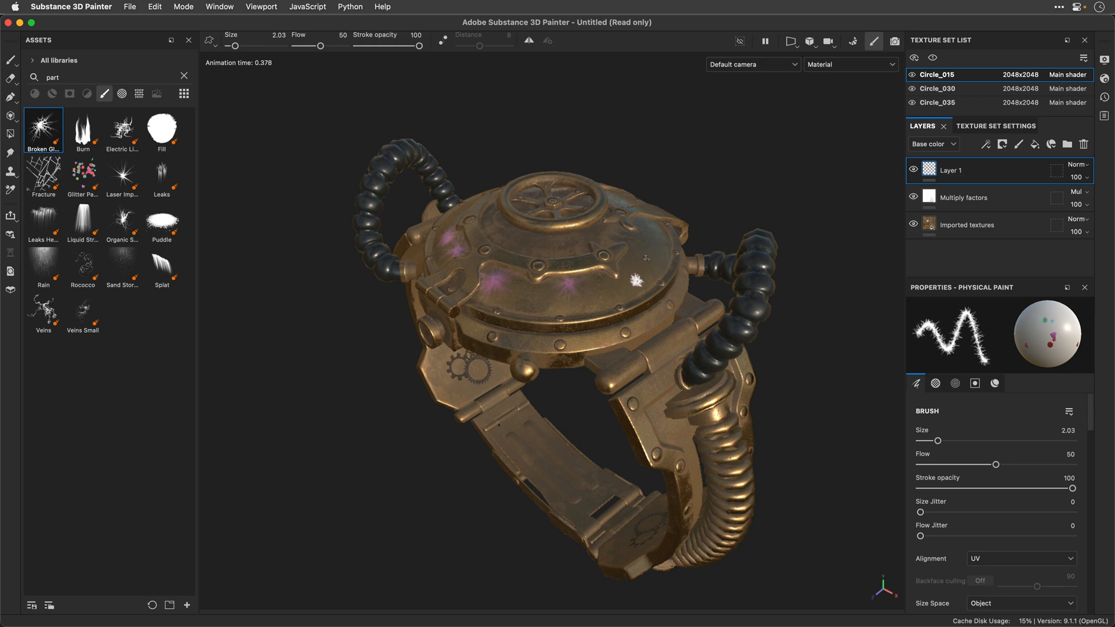
left_click(651, 238)
left_click_drag(575, 237, 477, 326, "alt")
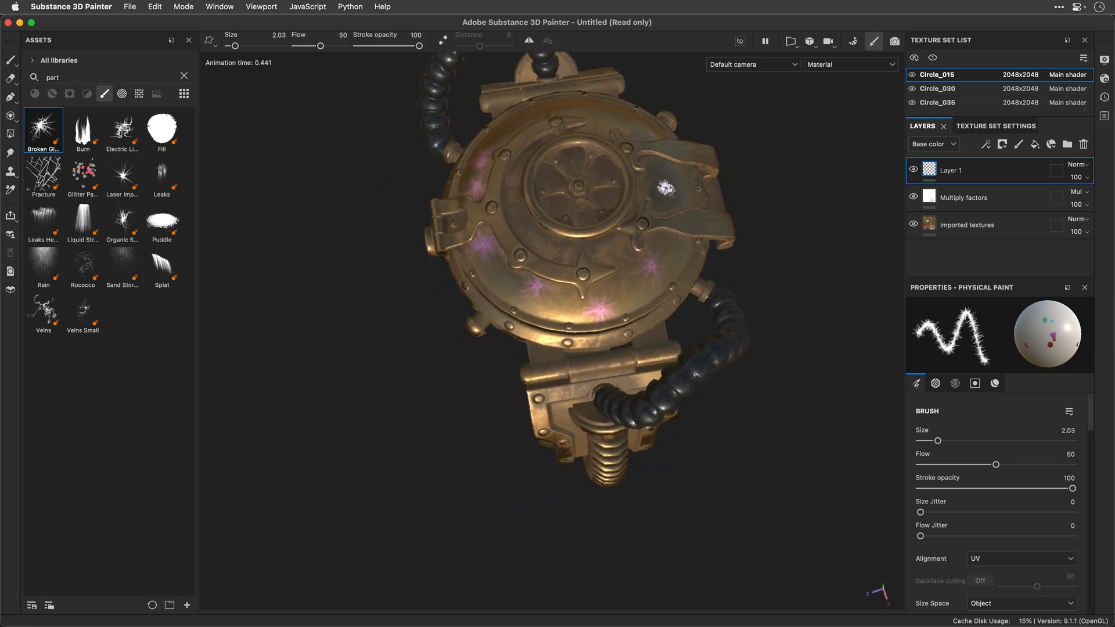
left_click_drag(606, 118, 700, 145, "alt")
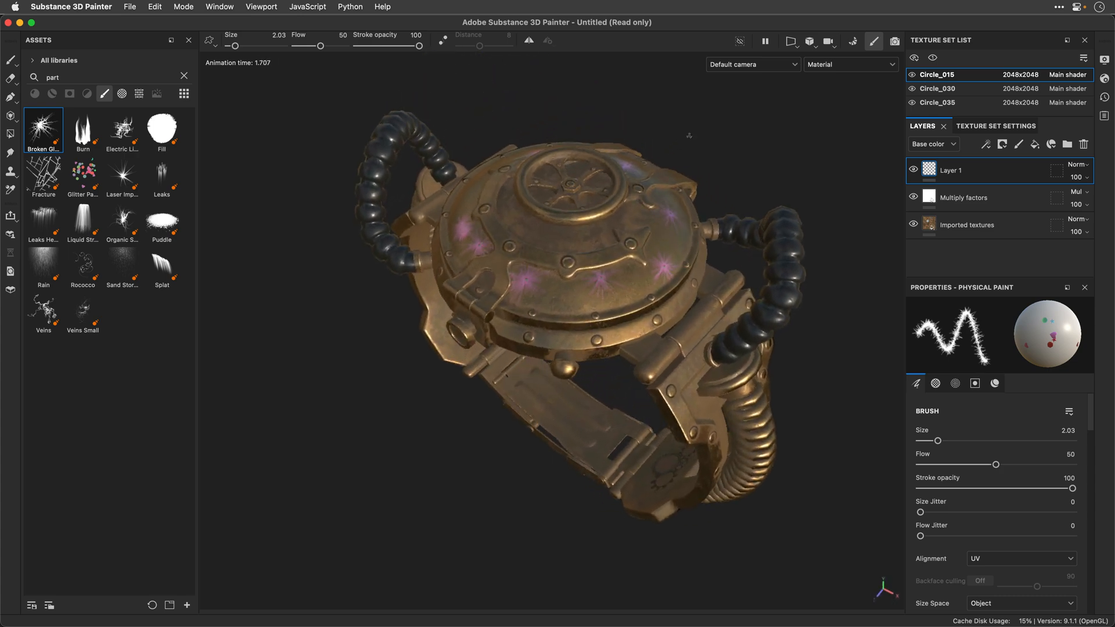
Step: Paint a small spot on the dome beside the central wheel with the Organic Spread particle brush
left_click(118, 223)
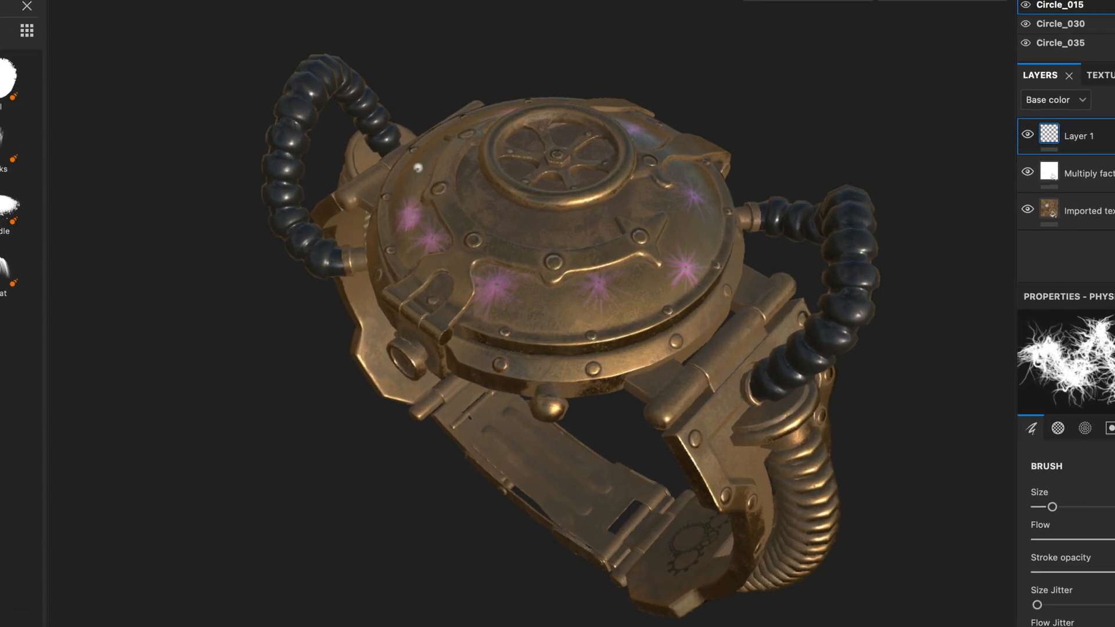
left_click(418, 168)
left_click(488, 208)
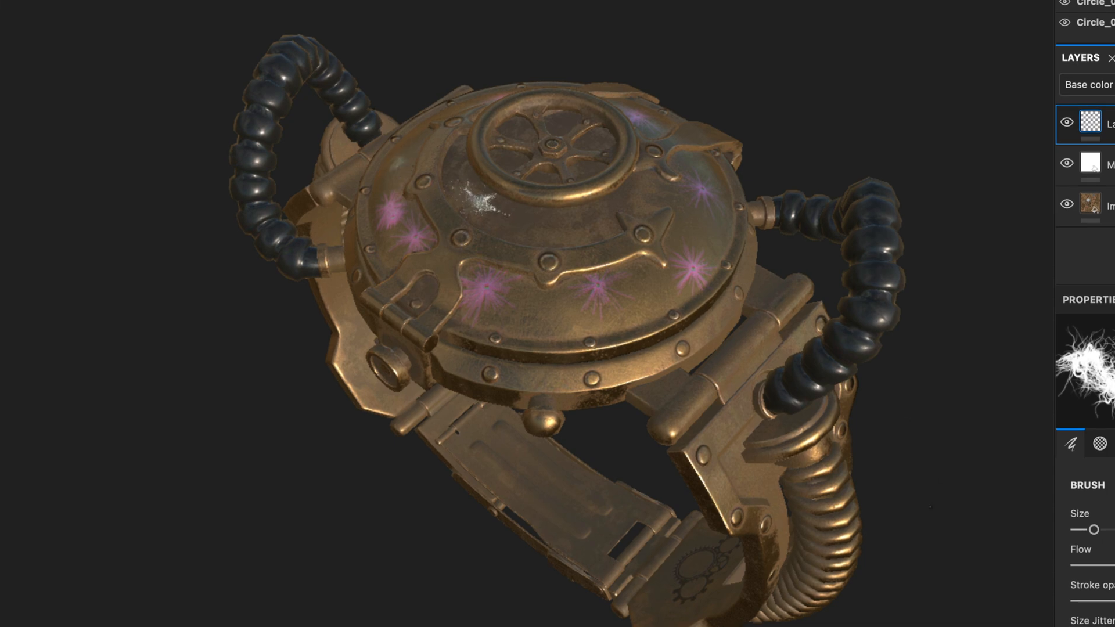
Step: Set the brush size to 3.09 and paint more organic strokes around the watch's dome, undoing the stroke at its rear edge
left_click_drag(1094, 530, 1111, 530)
left_click_drag(572, 225, 595, 225)
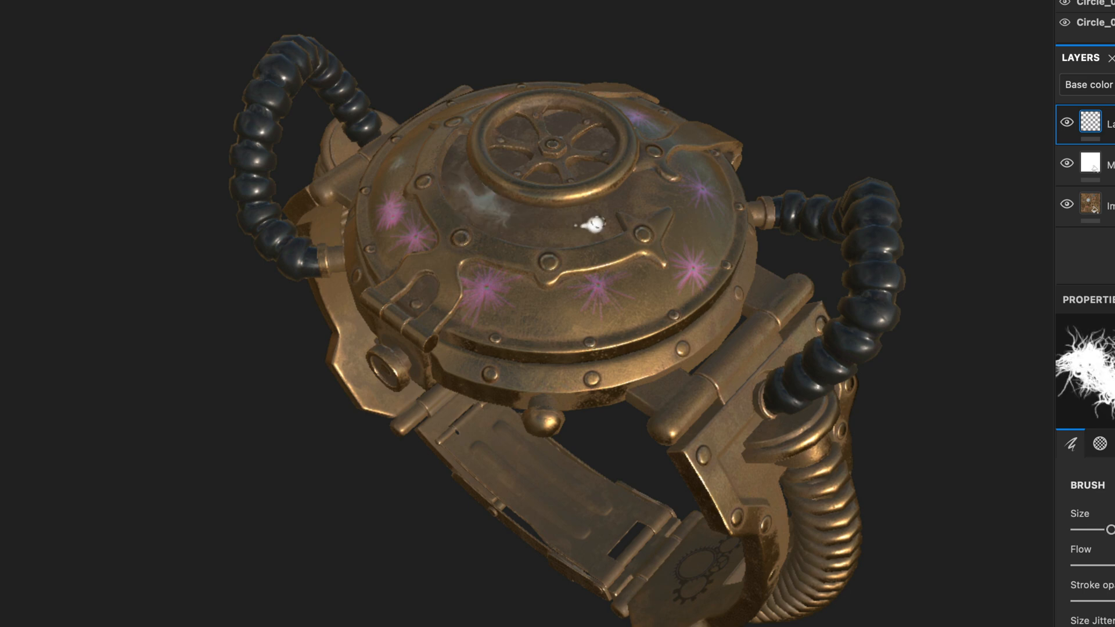
left_click_drag(630, 306, 543, 310)
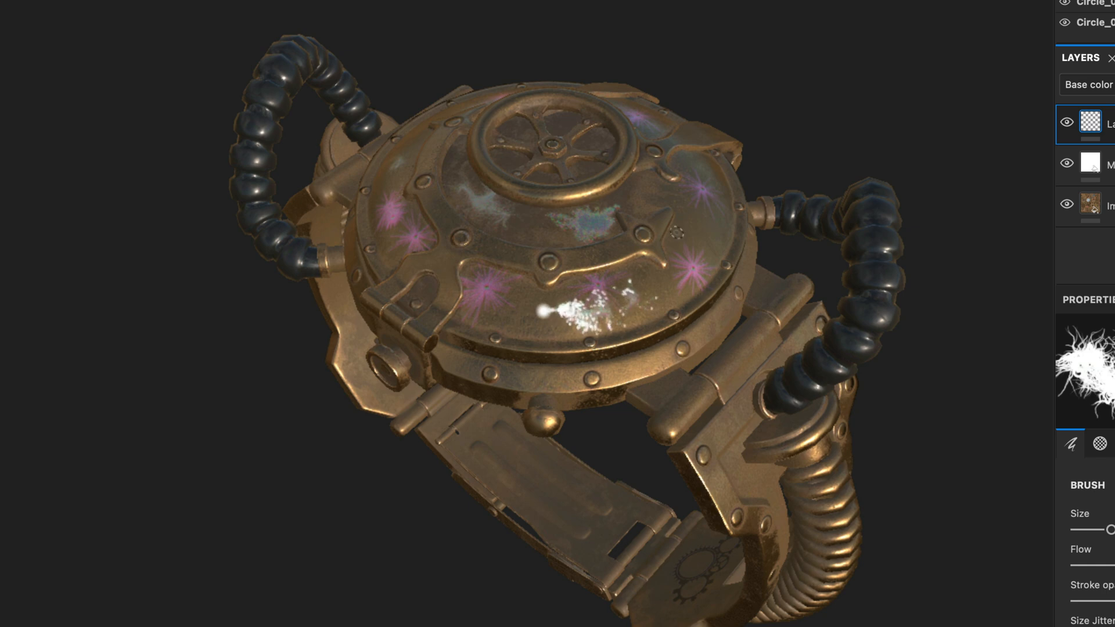
left_click_drag(709, 221, 694, 223)
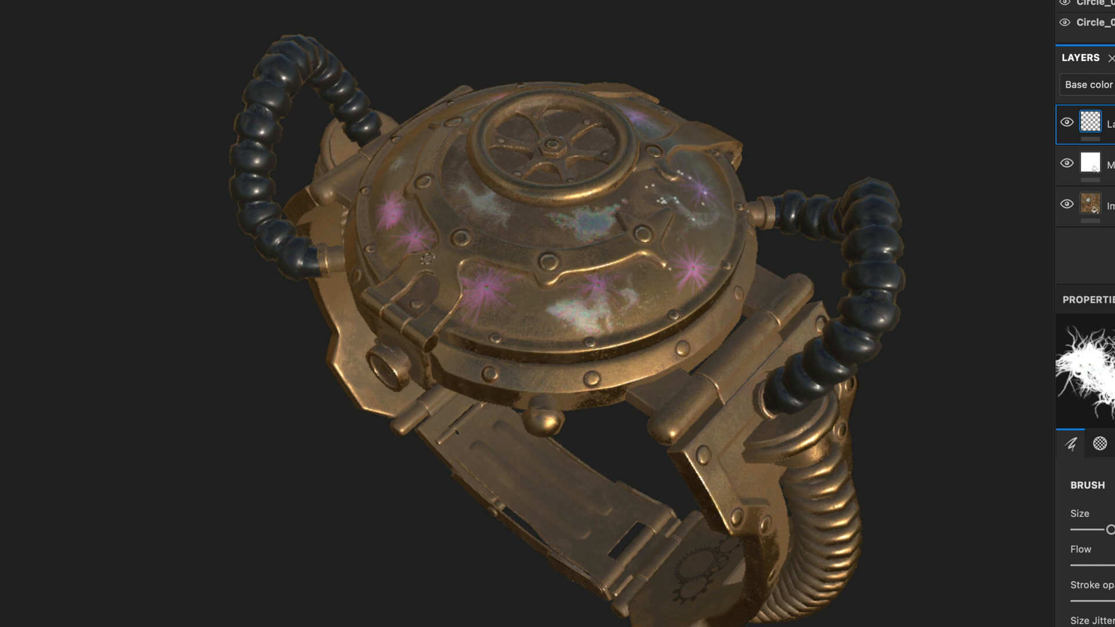
left_click_drag(399, 167, 411, 142)
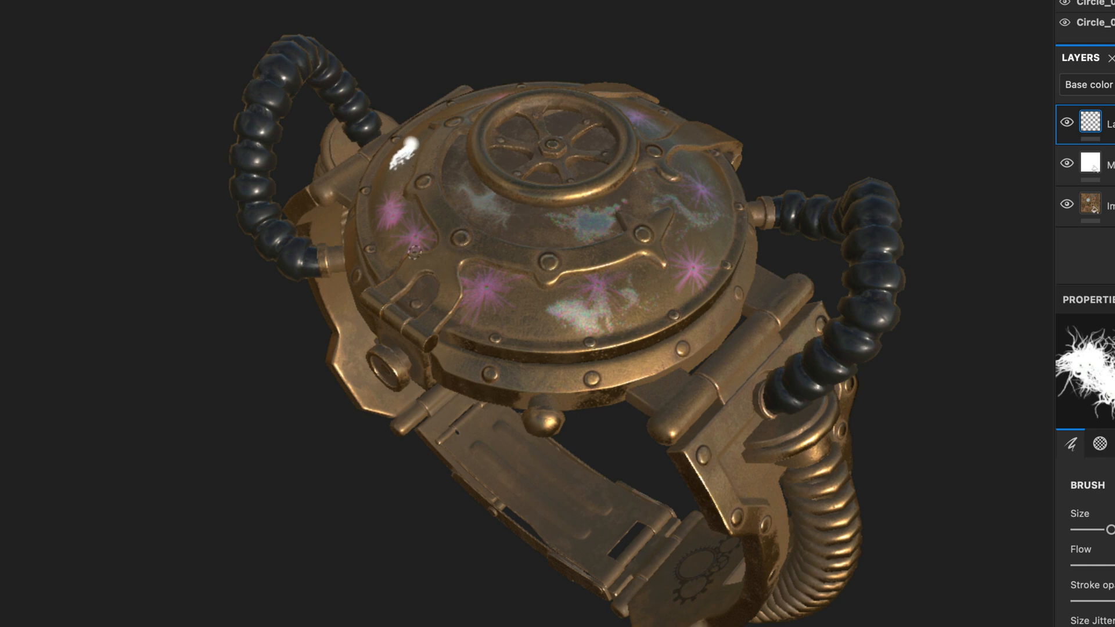
mouse_move(615, 228)
left_mouse_down("alt")
mouse_move(639, 167)
mouse_move(597, 207)
mouse_move(550, 203)
mouse_move(559, 178)
left_mouse_up("alt")
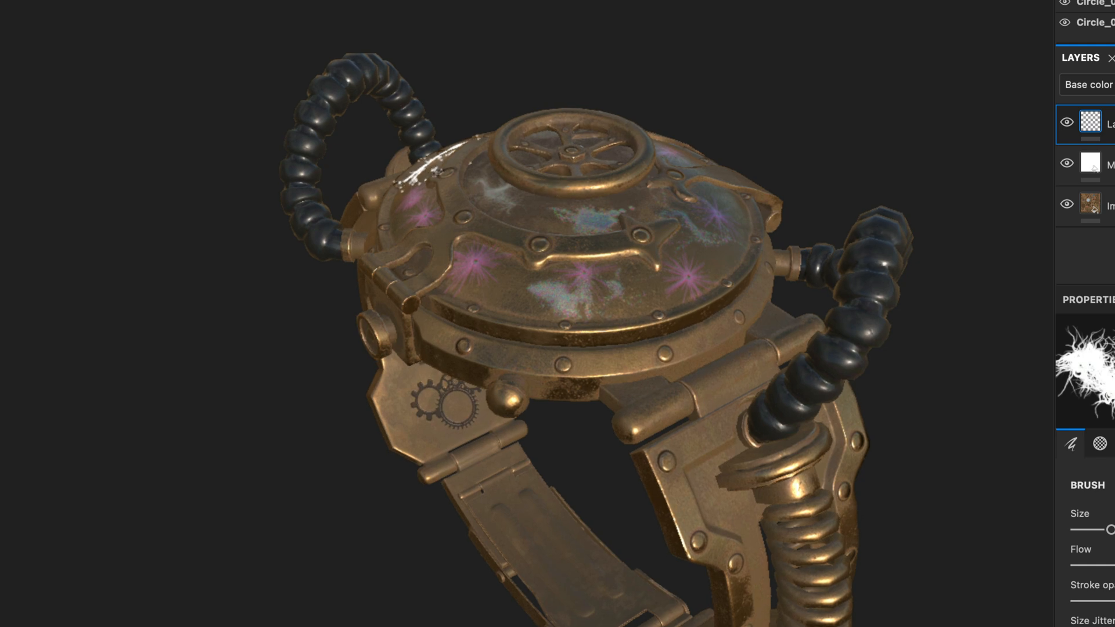
key("ctrl+z")
left_click(479, 275)
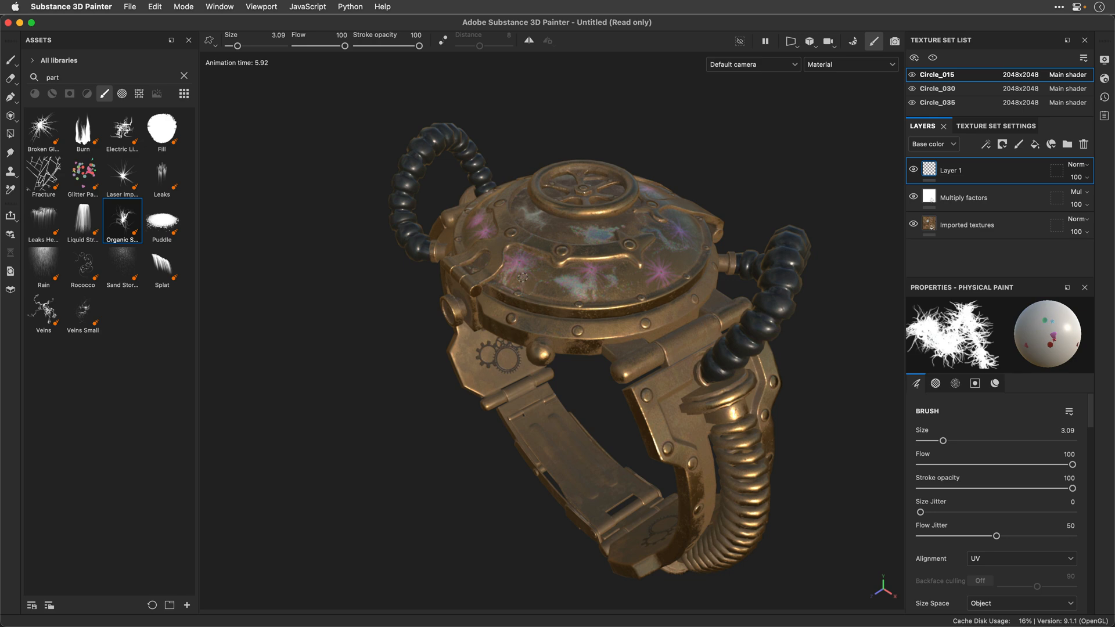
Step: Save the project as "Steampunk Watch" in the Documents folder
key("super+s")
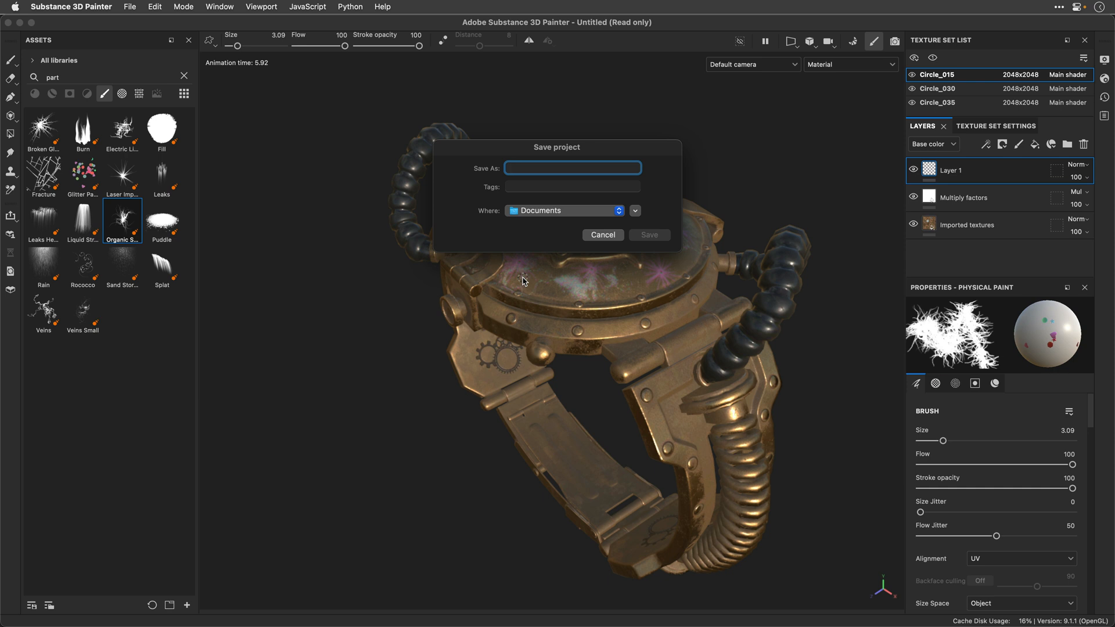
type("Steampunk Watch")
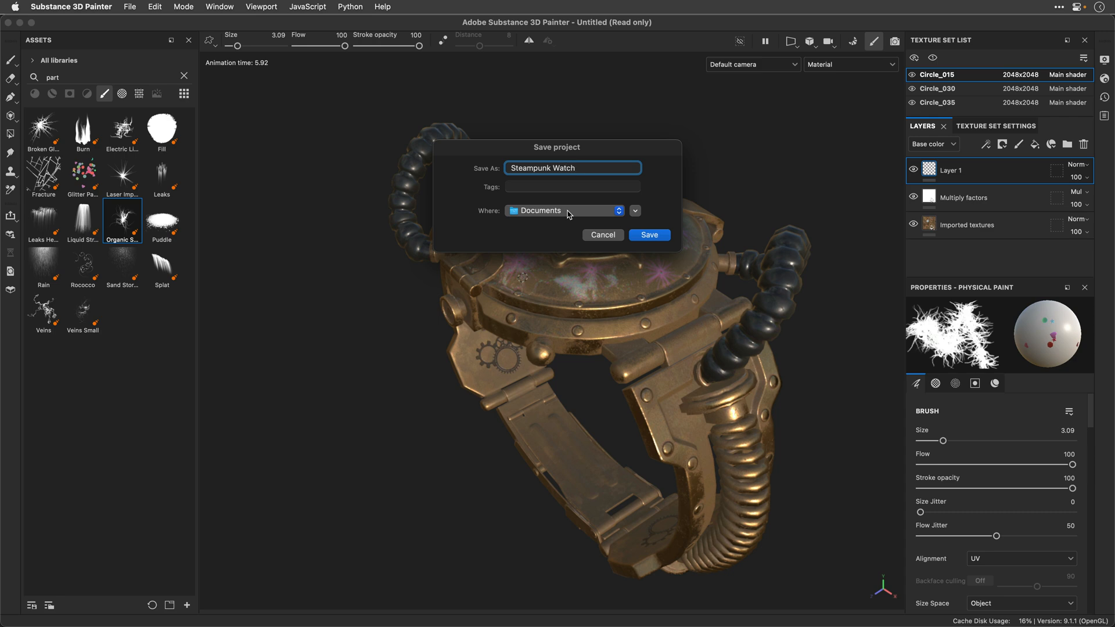
key("Return")
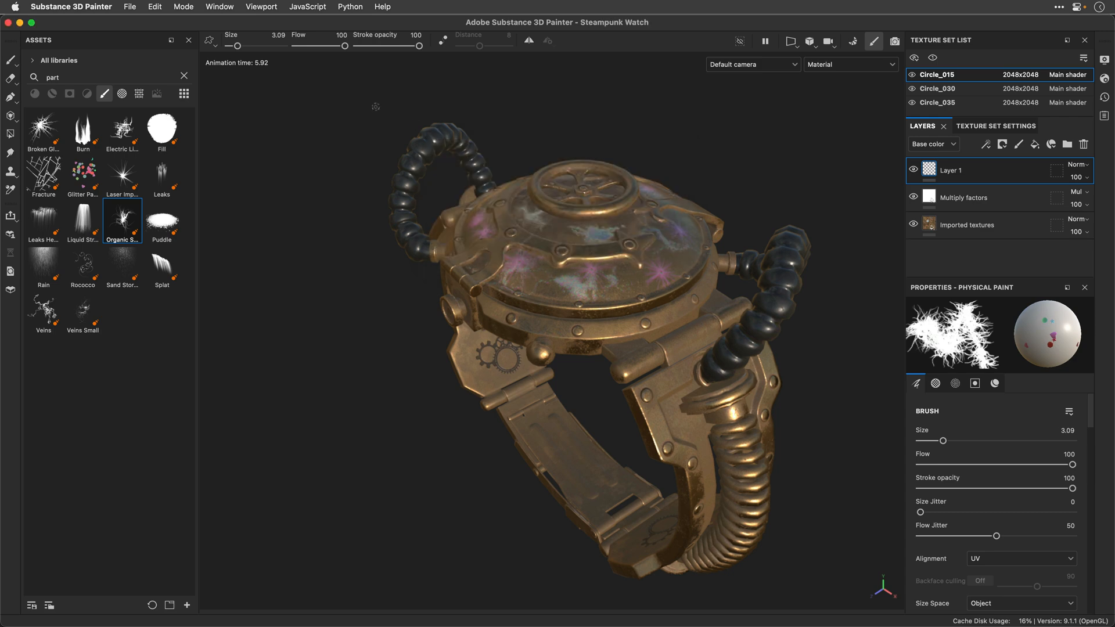
Step: Review the output directory and file format options in the Send to After Effects configuration, and close it without applying changes
left_click(131, 7)
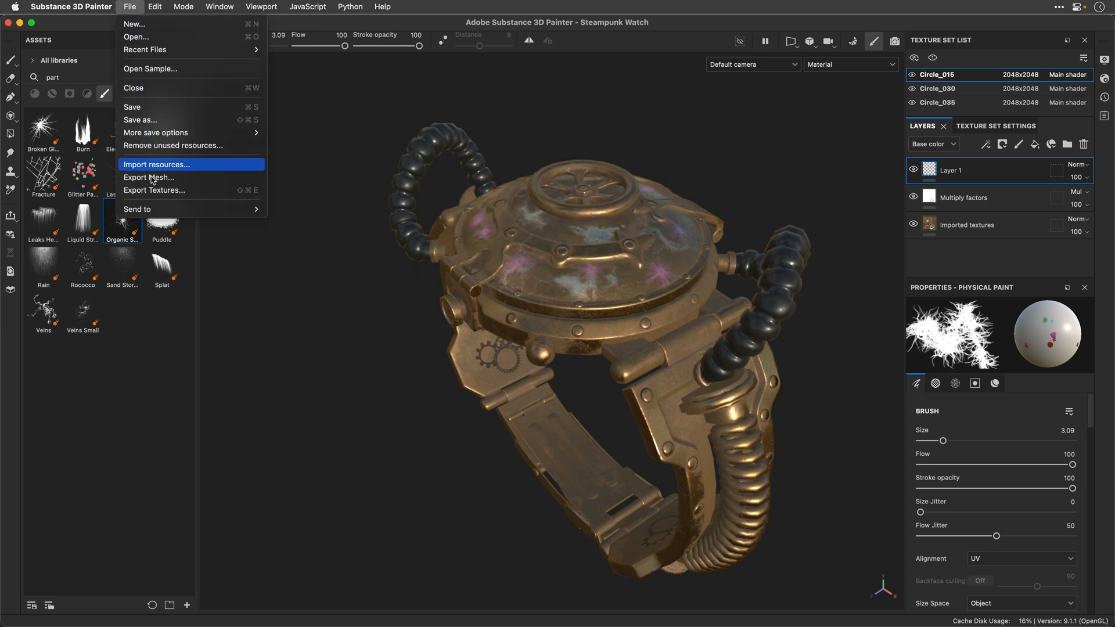
mouse_move(154, 214)
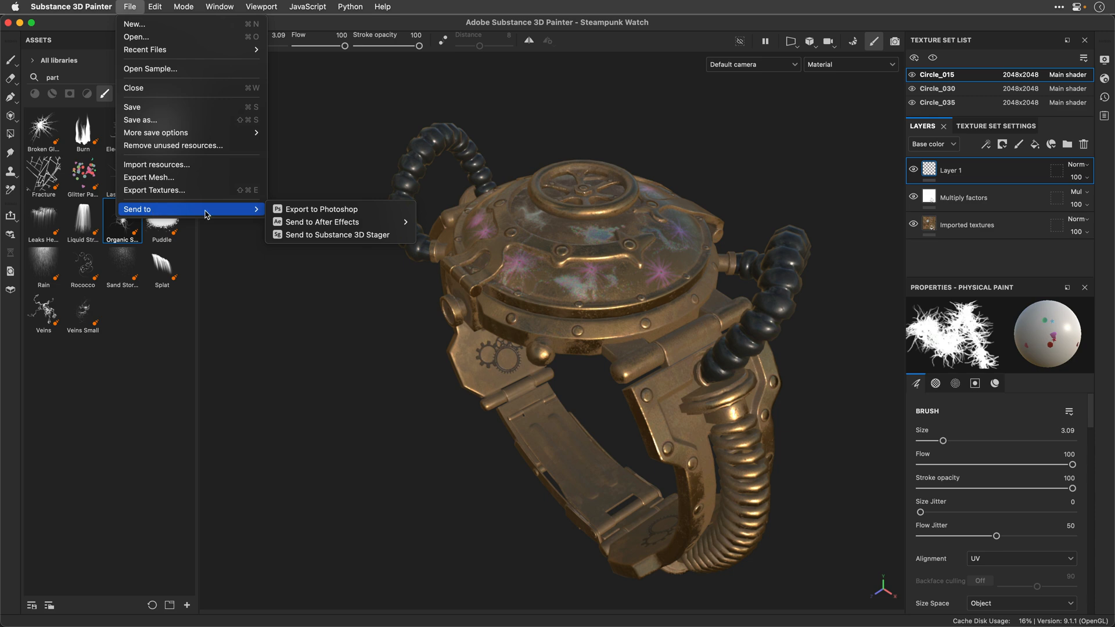
mouse_move(287, 224)
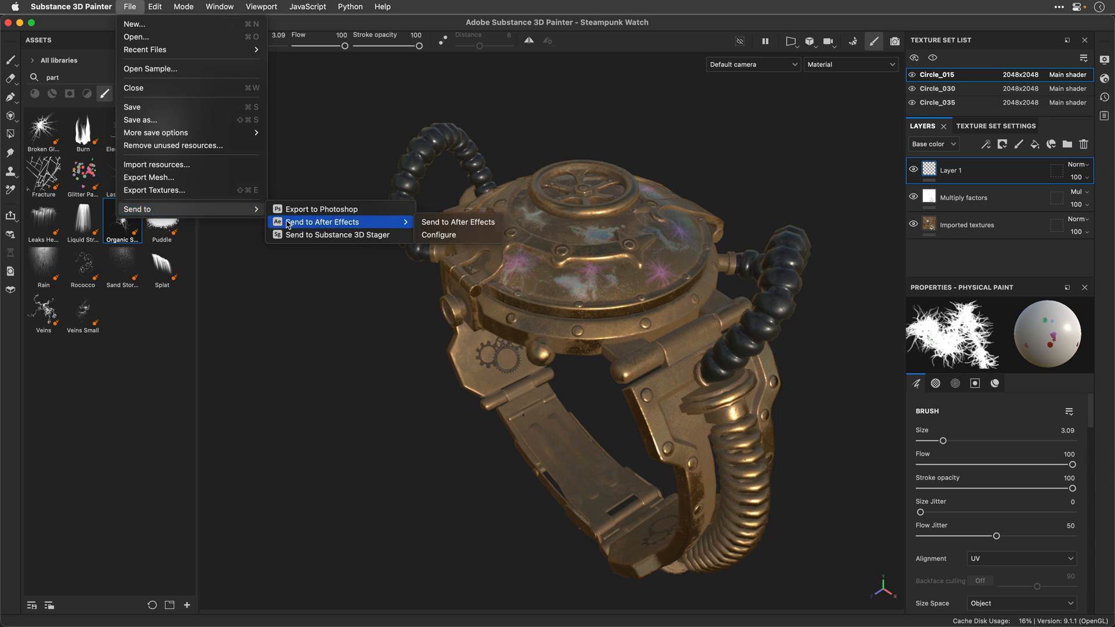
left_click(439, 235)
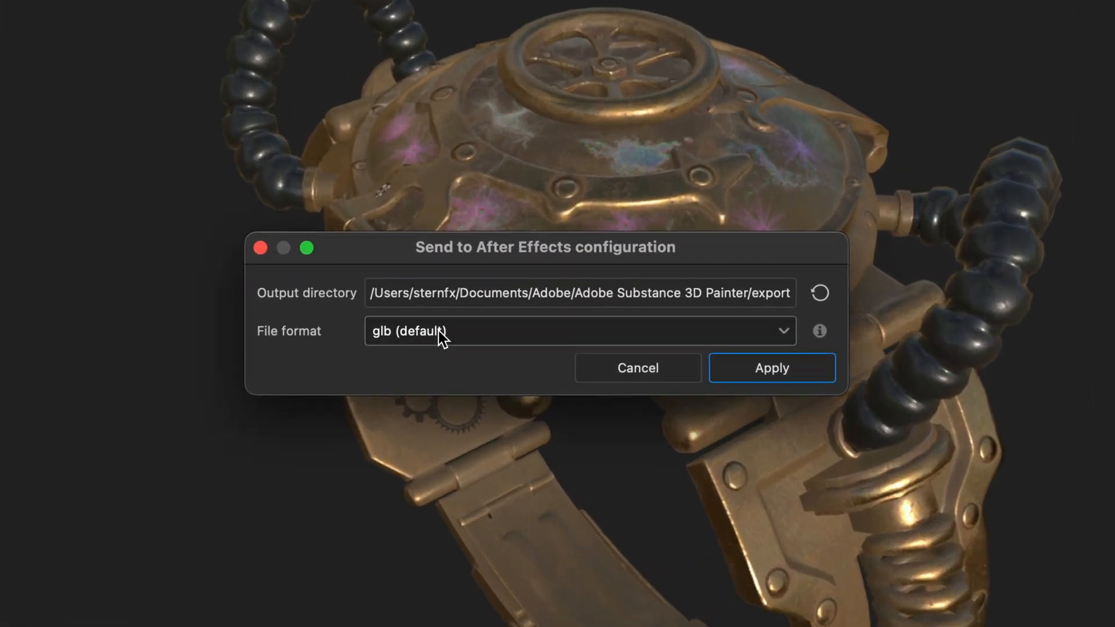
left_click(499, 322)
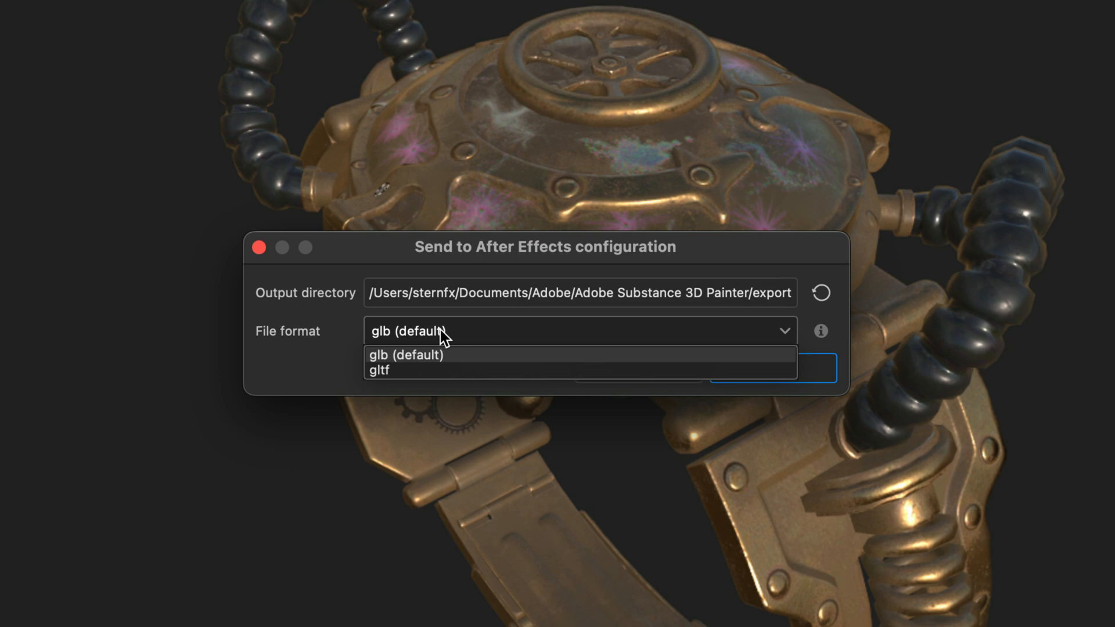
left_click(440, 331)
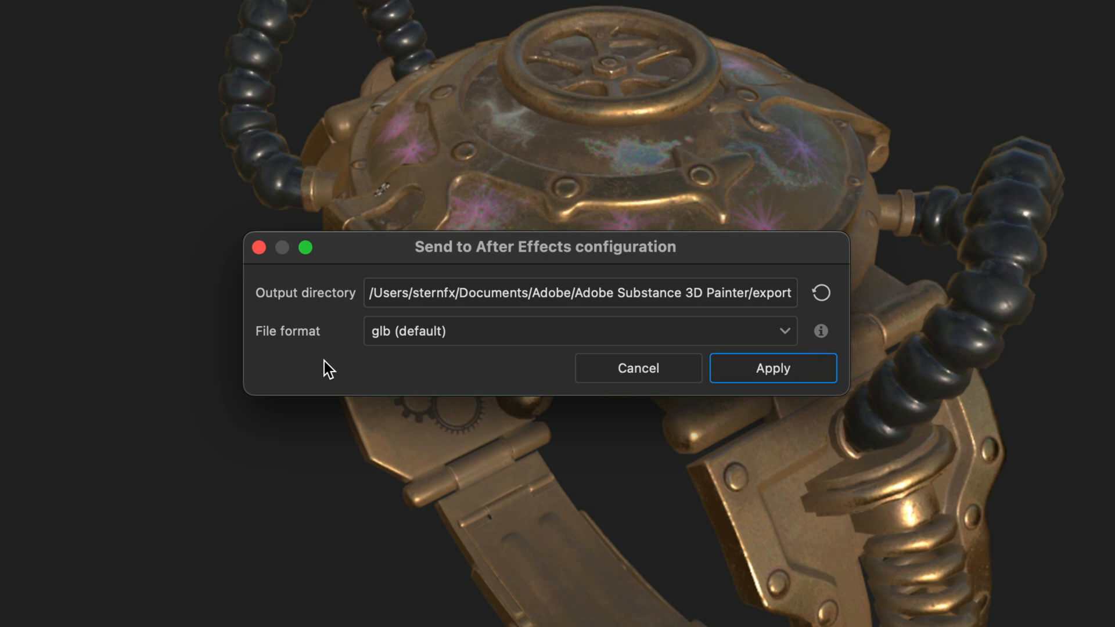
left_click(645, 373)
Step: Send the painted watch model to After Effects
left_click(128, 6)
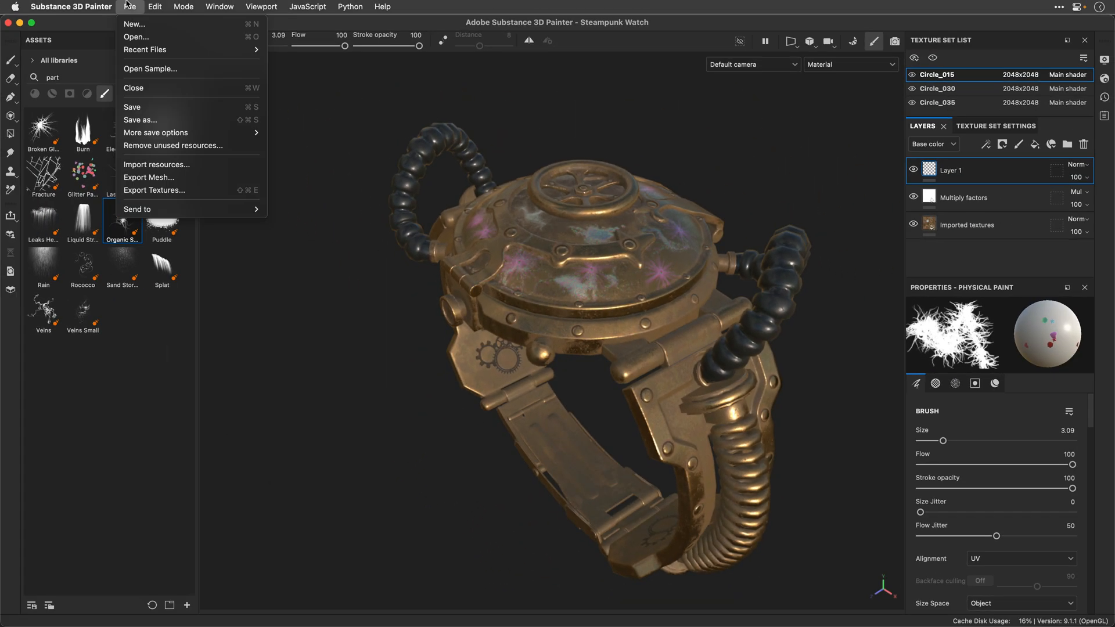
mouse_move(161, 209)
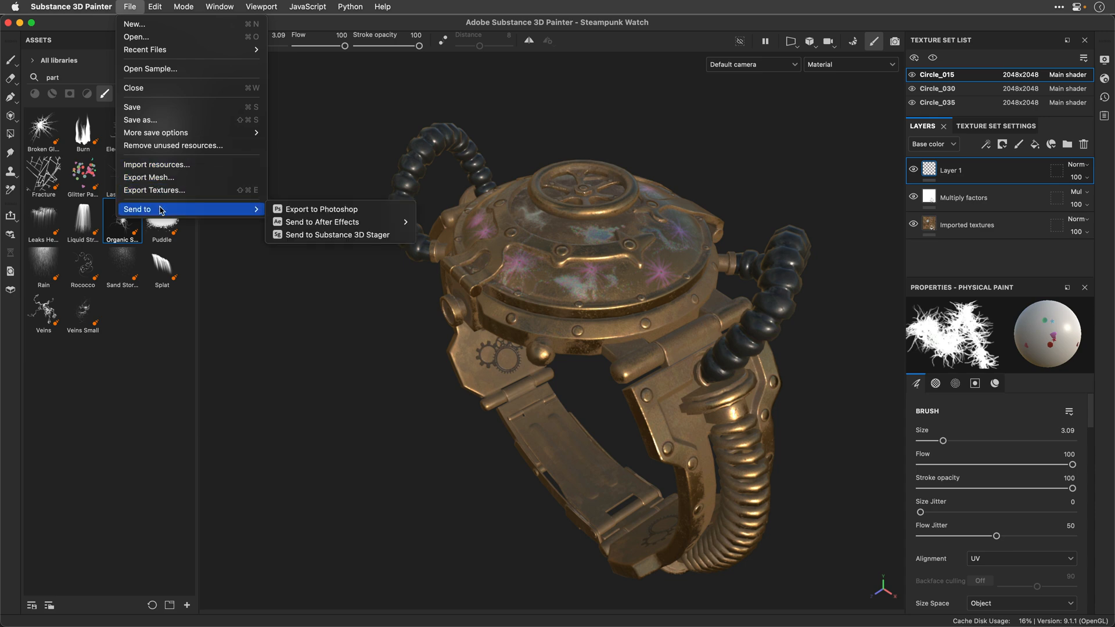
mouse_move(301, 221)
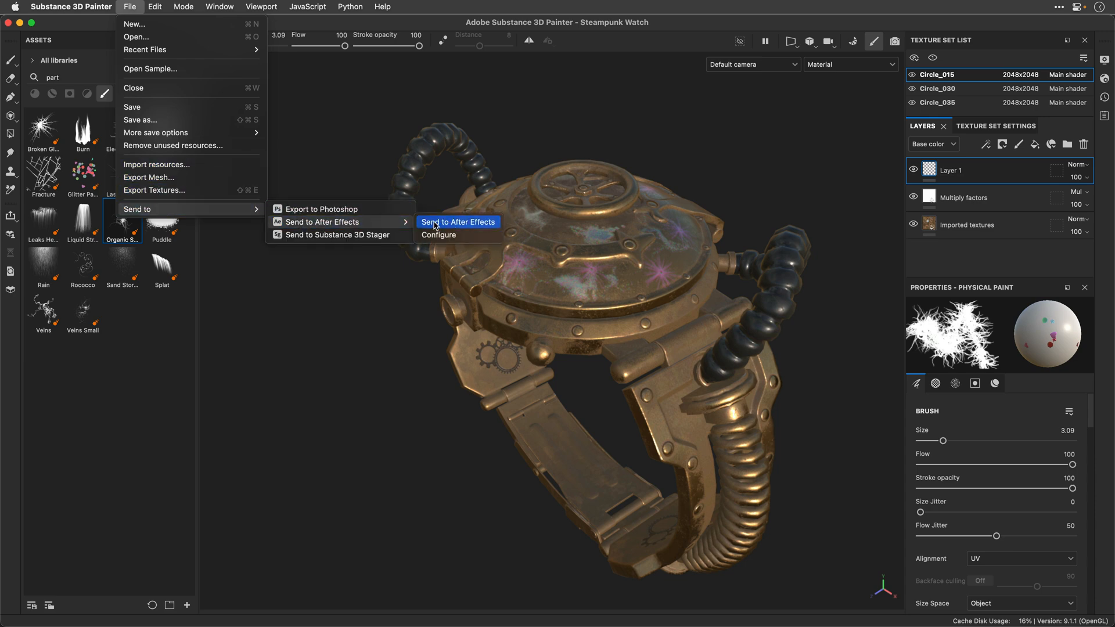
left_click(456, 224)
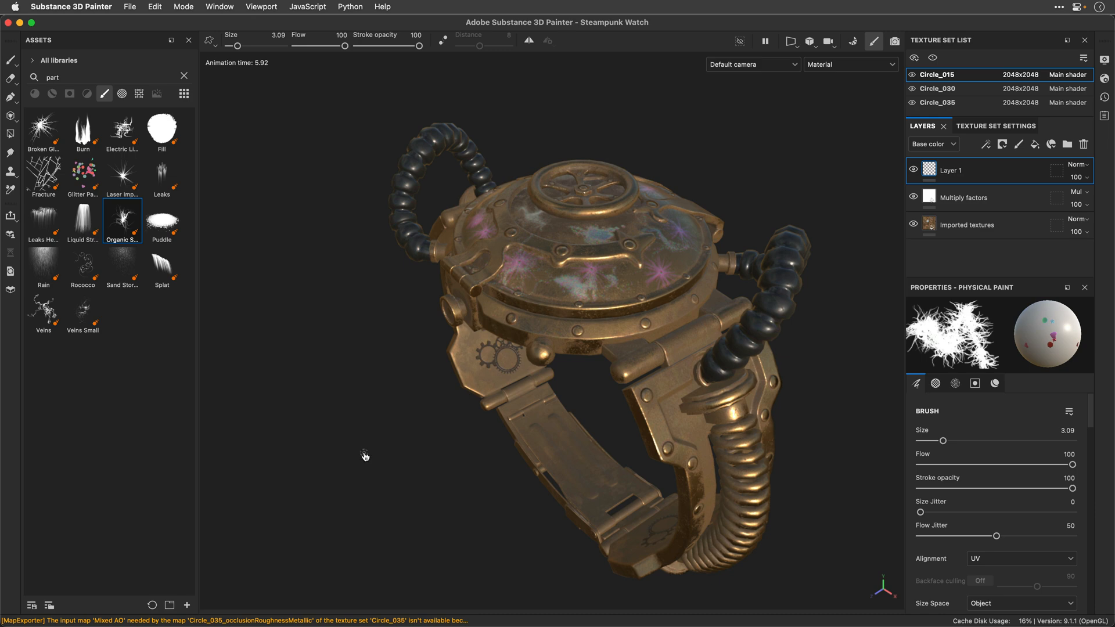
Step: Switch to After Effects and create a composition from Steampunk Watch.glb, fitting the model to comp size at 25% object scale
key("super+Tab")
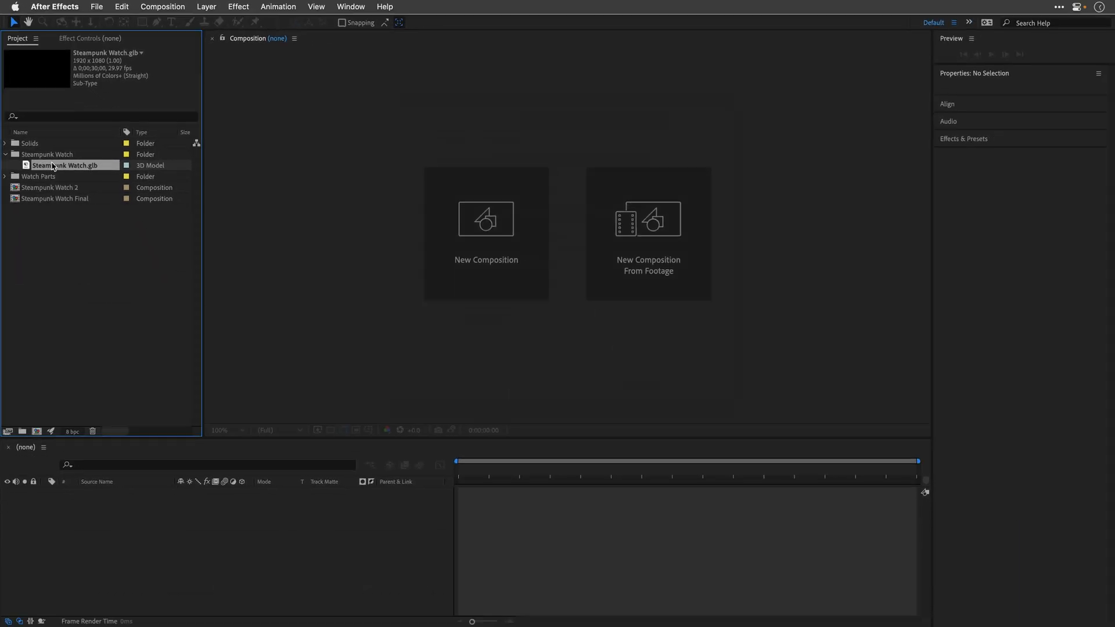
left_click_drag(51, 167, 372, 201)
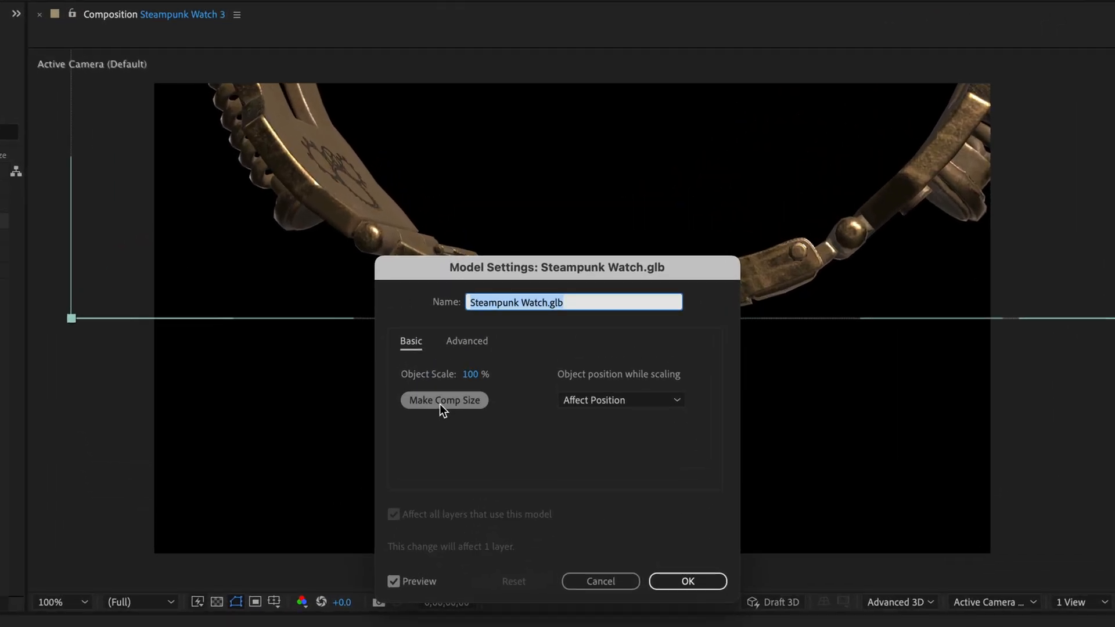
left_click(440, 403)
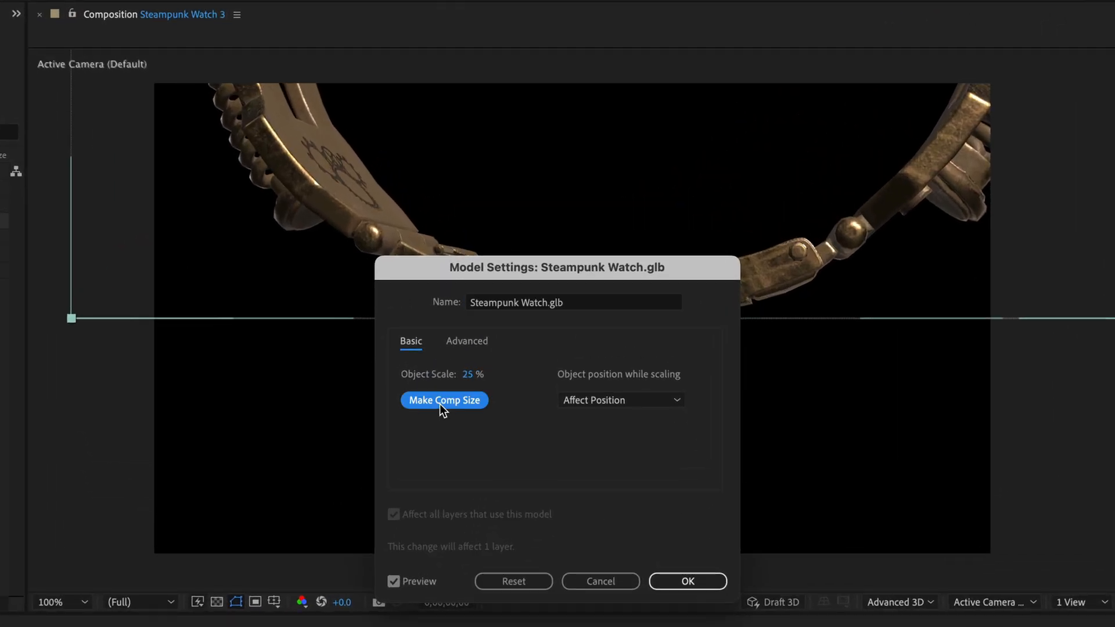
left_click(677, 581)
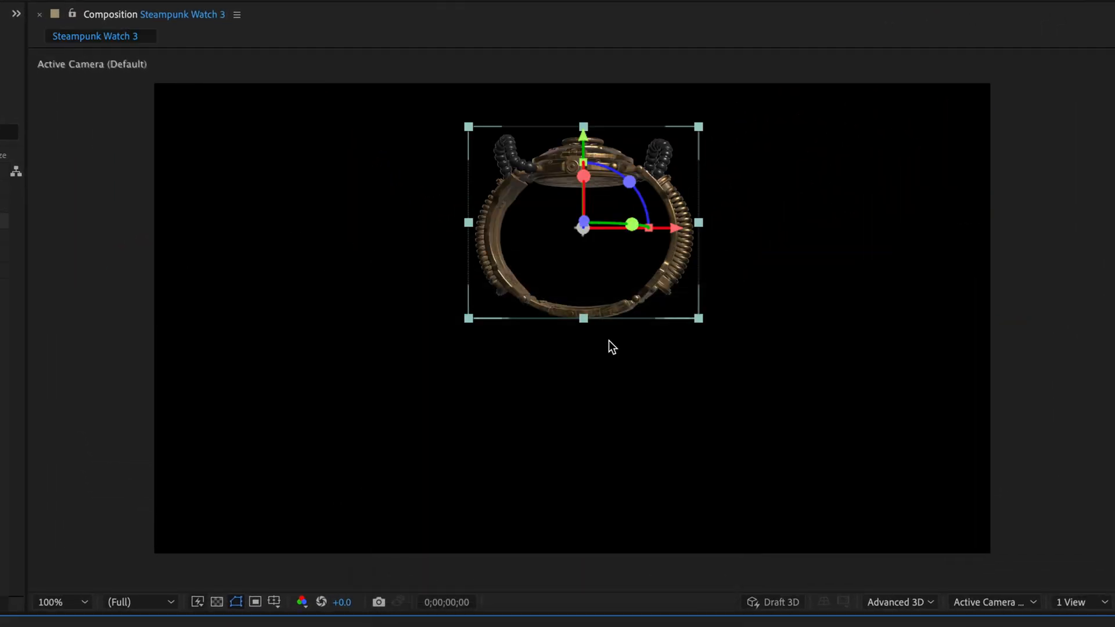
Step: Rotate the watch model in the composition so its domed cap faces the camera, and bring it closer to fill more of the frame
left_click_drag(581, 227, 581, 249)
left_click_drag(626, 193, 643, 215)
left_click_drag(612, 284, 587, 288)
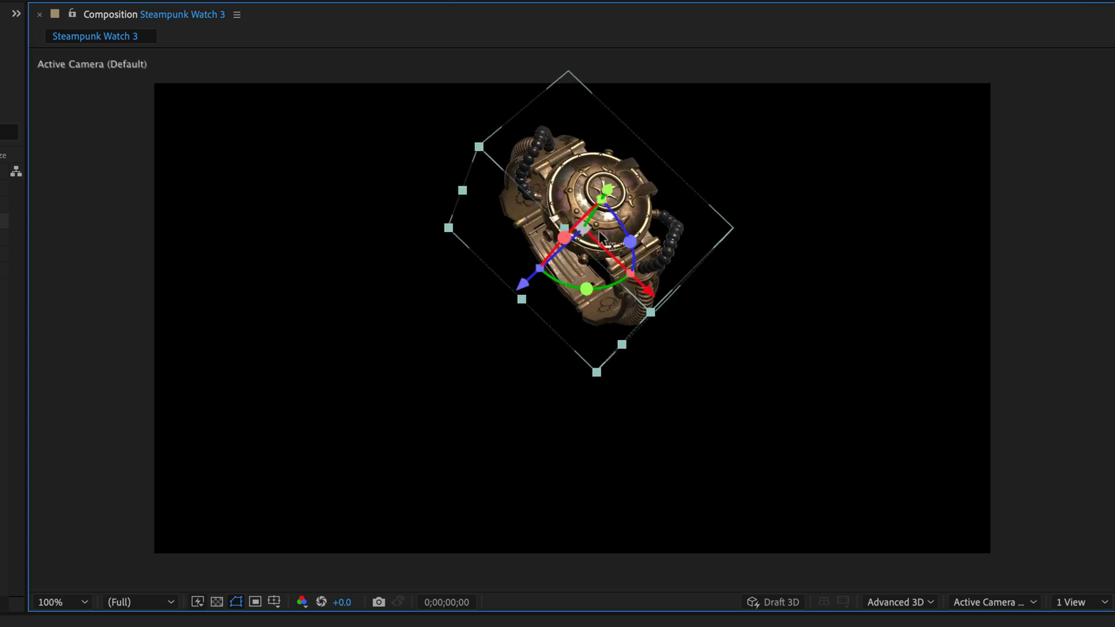
left_click_drag(600, 225, 736, 52)
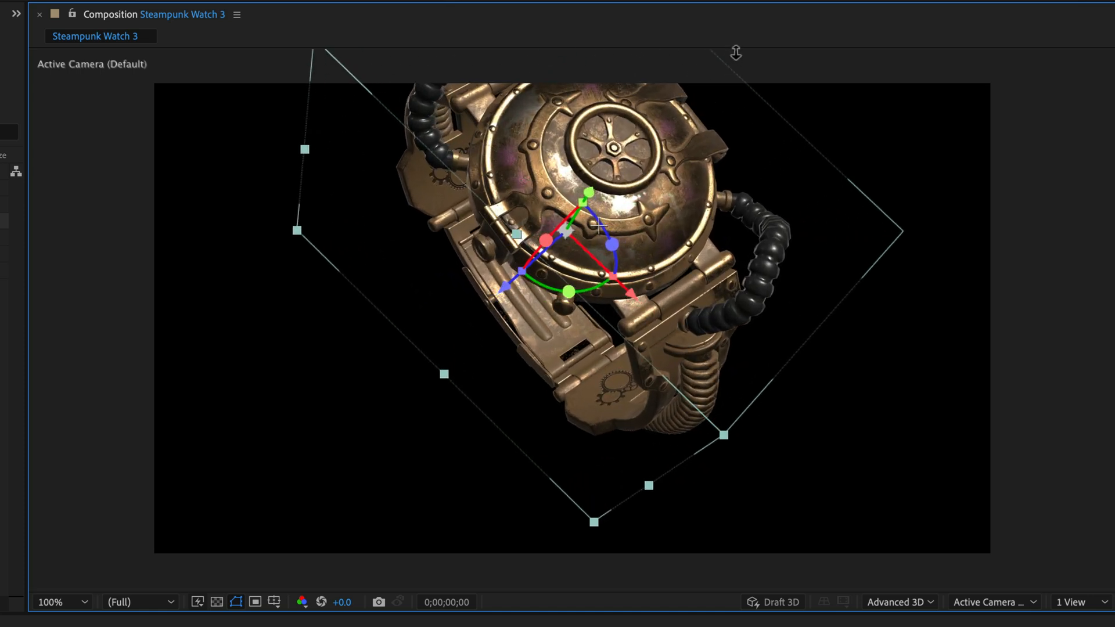
left_click_drag(592, 231, 564, 258)
left_click_drag(637, 267, 573, 320)
left_click_drag(561, 279, 564, 267)
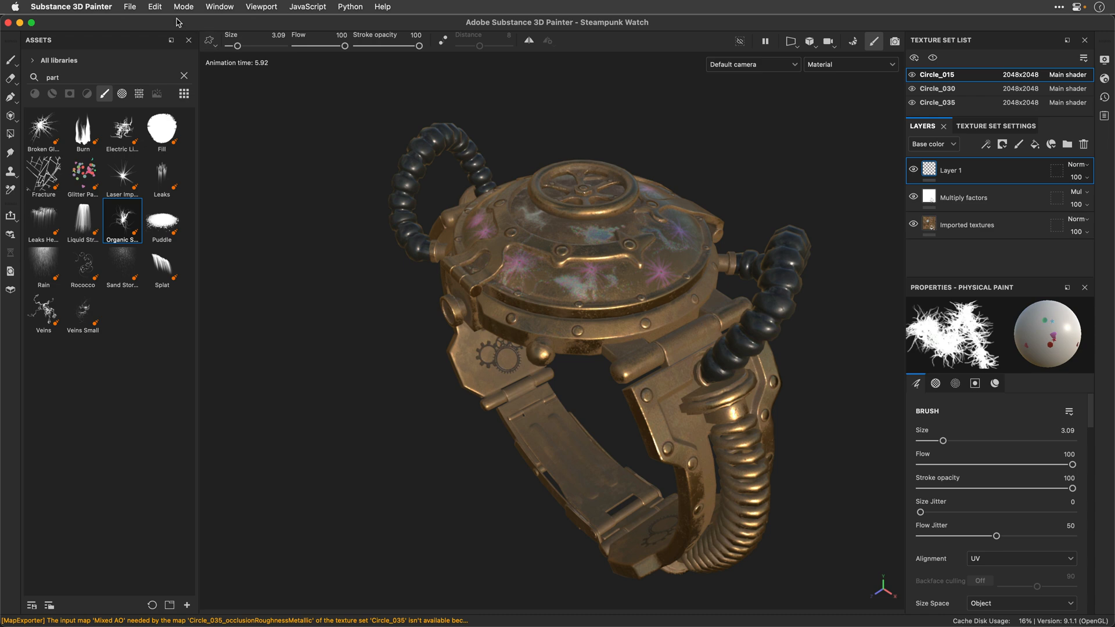
Step: Switch to Substance 3D Painter, send the watch to Substance 3D Stager, import it with UV generation enabled, and frame it in the viewport
left_click(131, 8)
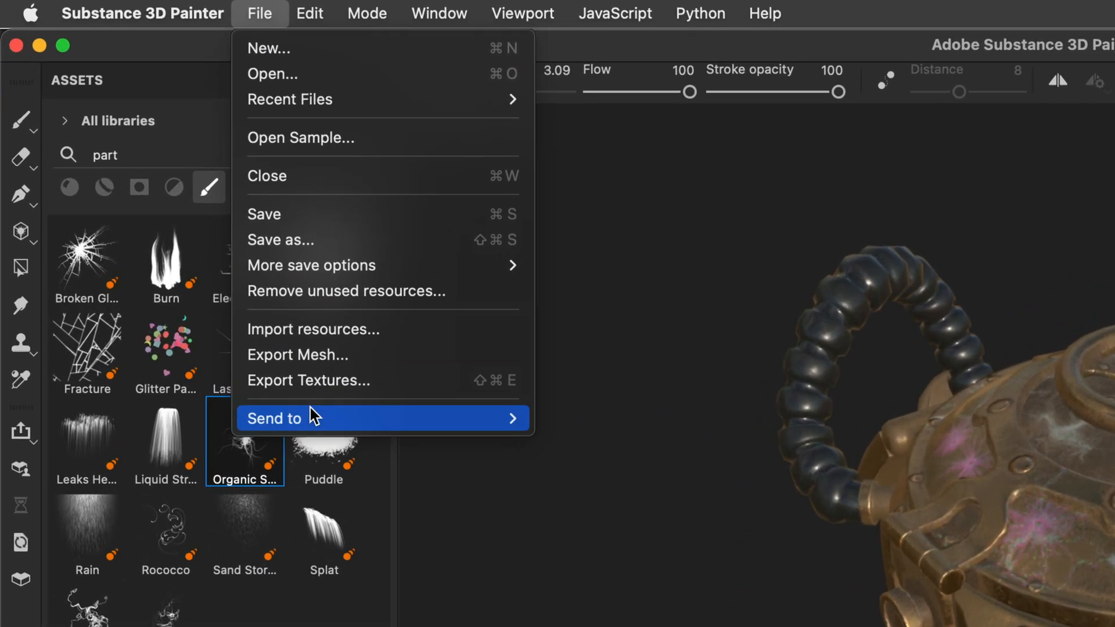
mouse_move(156, 204)
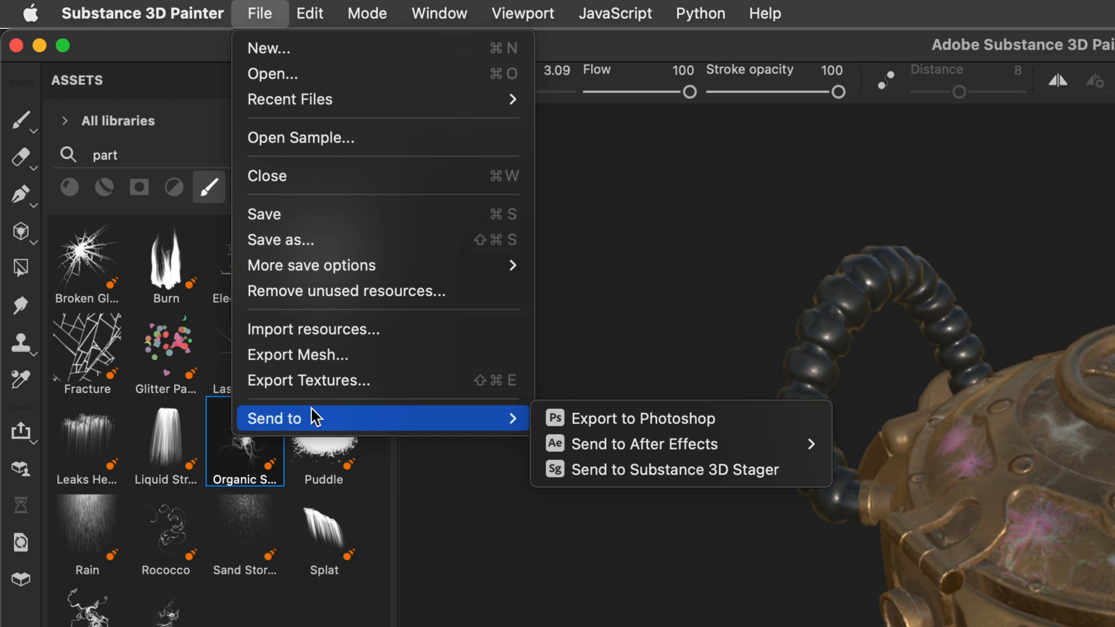
left_click(608, 473)
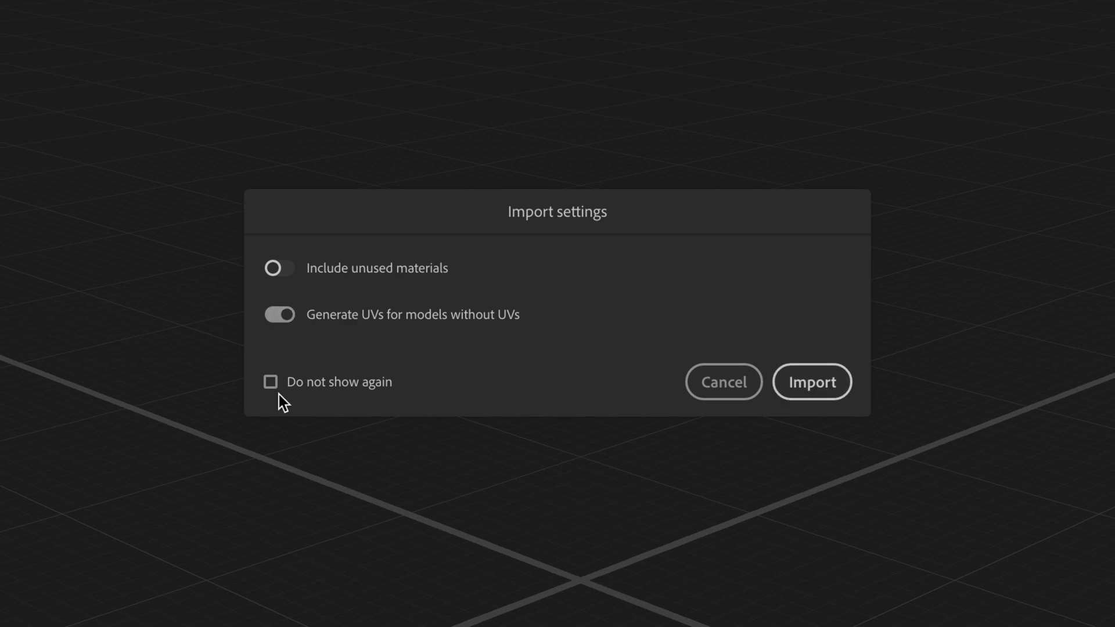
left_click(811, 383)
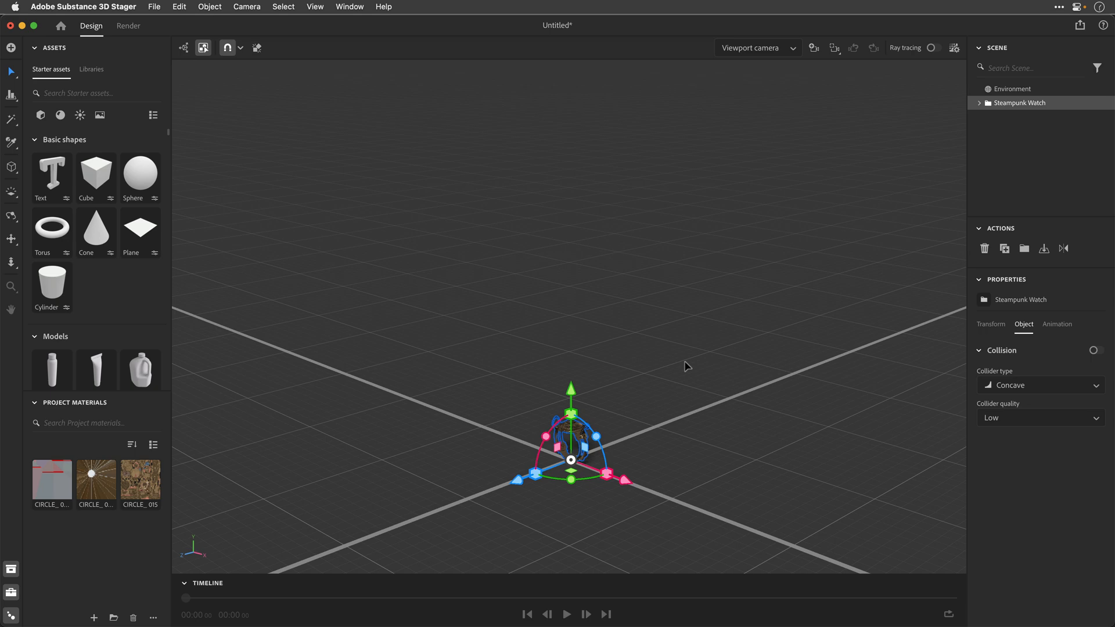
key("f")
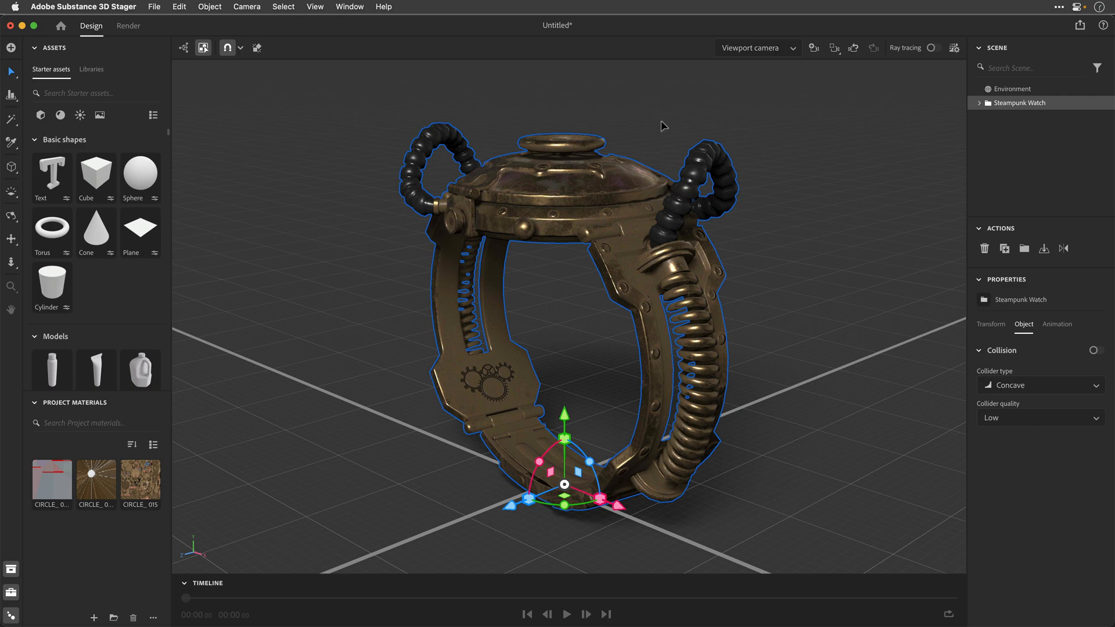
Step: Expand the Steampunk Watch group and hide the Cap and Glass parts to expose the dials
left_click(978, 104)
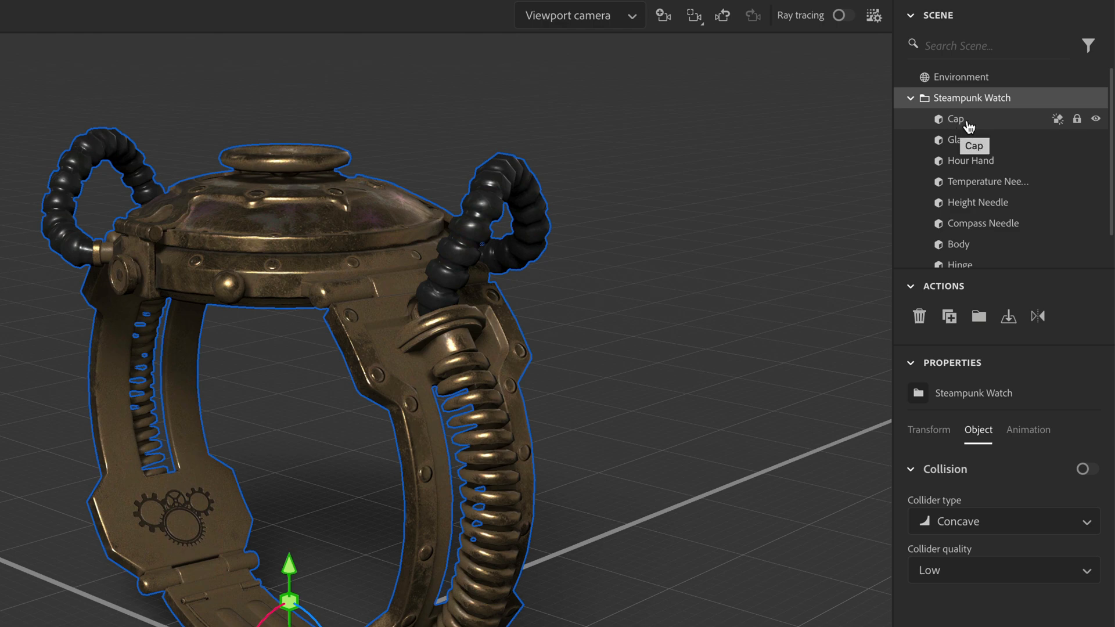
left_click(969, 126)
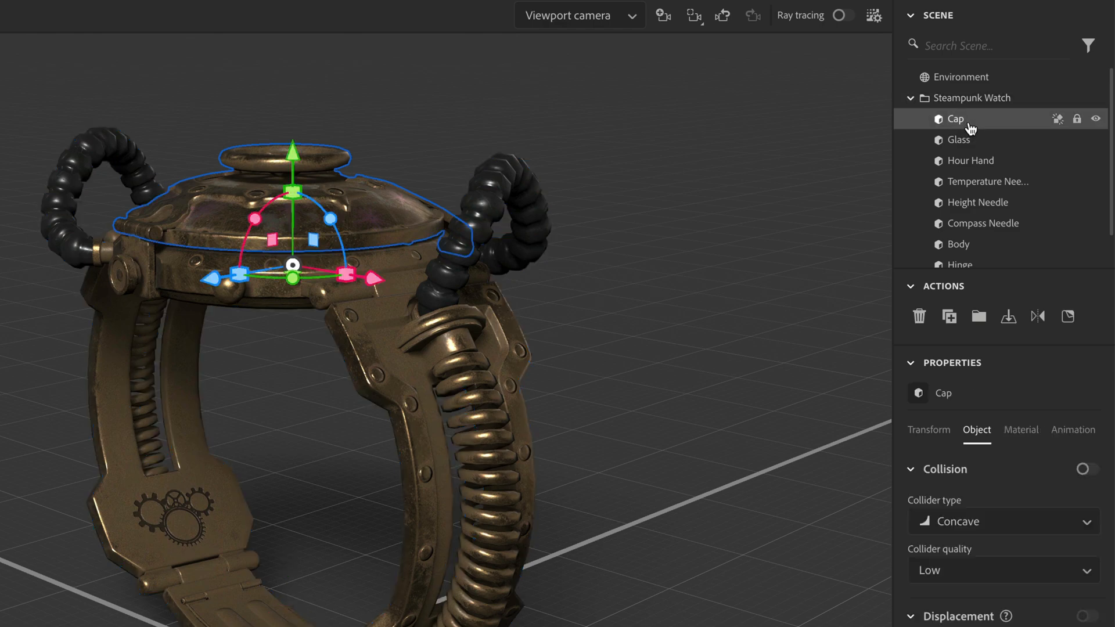
left_click(1095, 120)
left_click(1095, 119)
left_click_drag(284, 332, 278, 495)
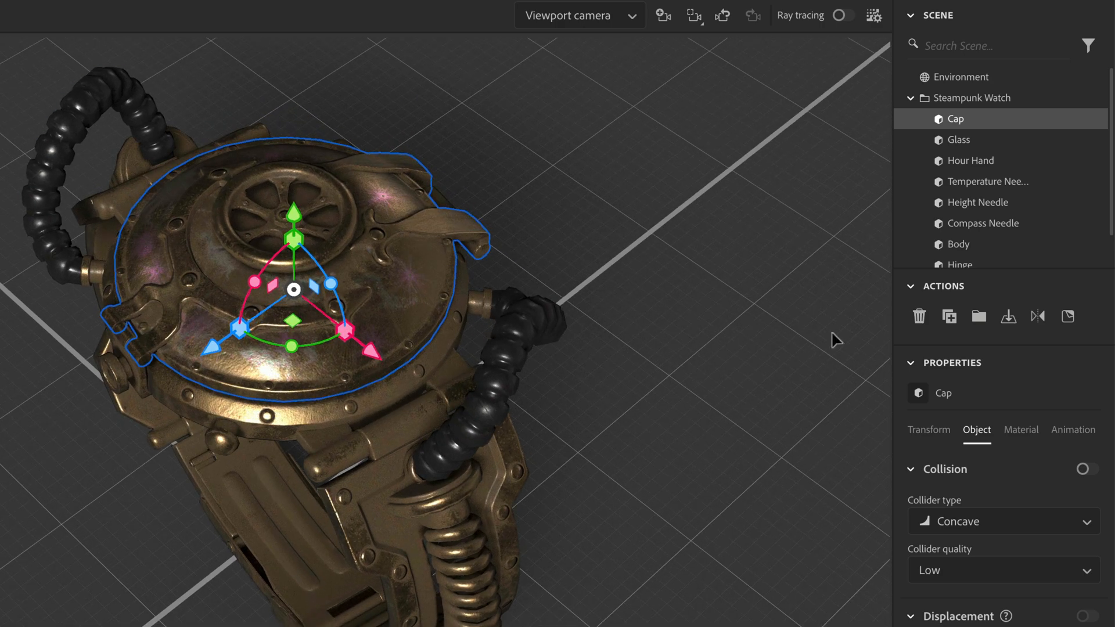
left_click(1096, 120)
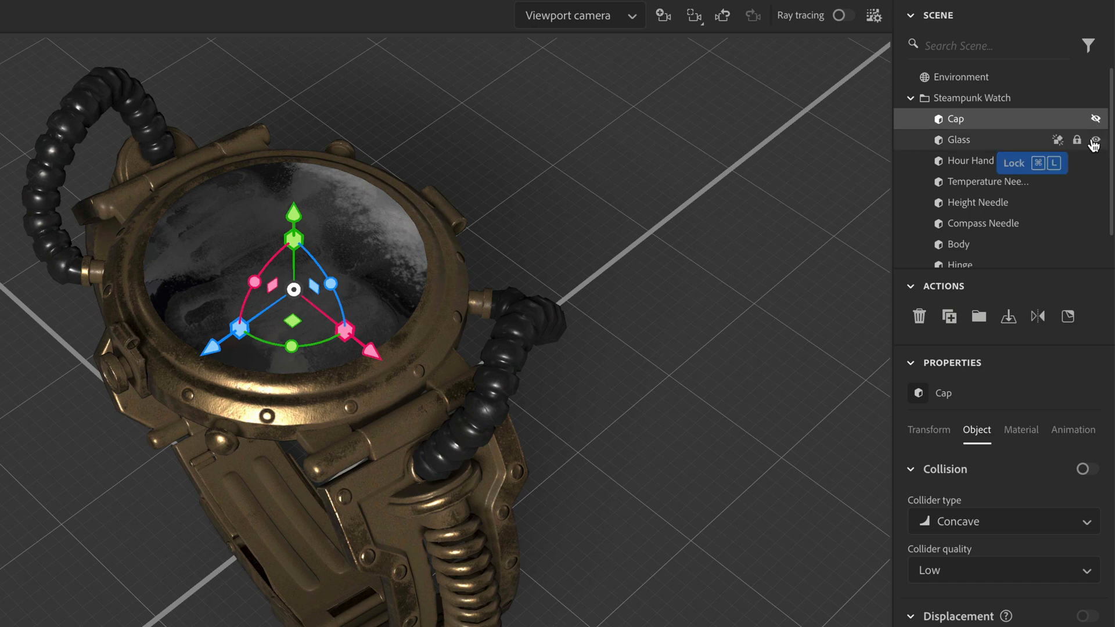
left_click(1095, 140)
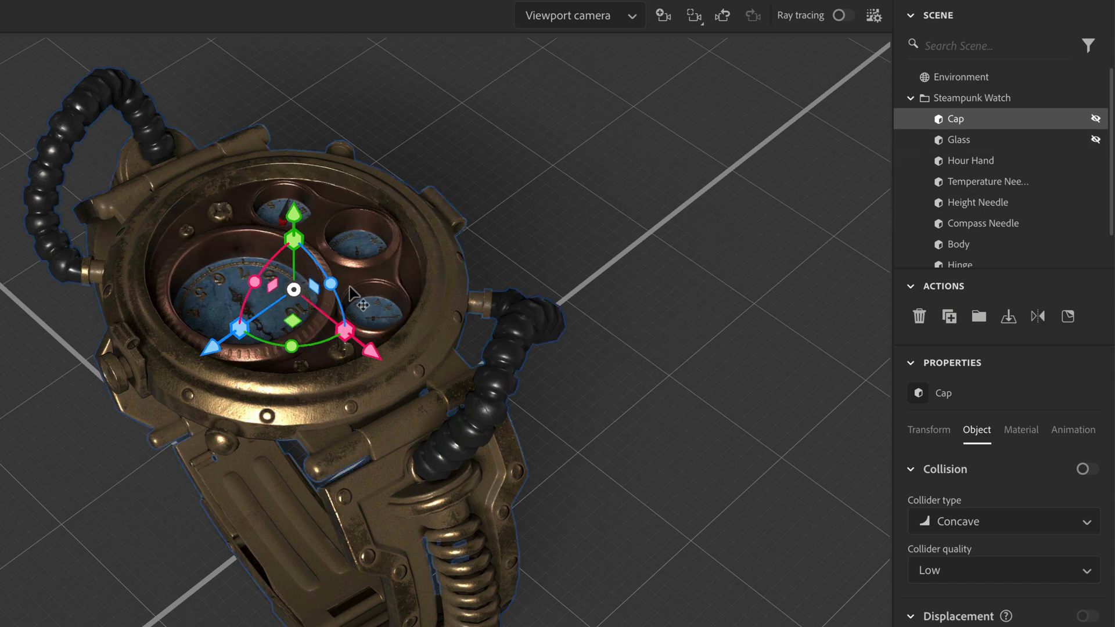
Step: Identify the Hour Hand, Temperature Needle, Height Needle and Compass Needle on the dials by selecting them and toggling their visibility
mouse_move(1026, 169)
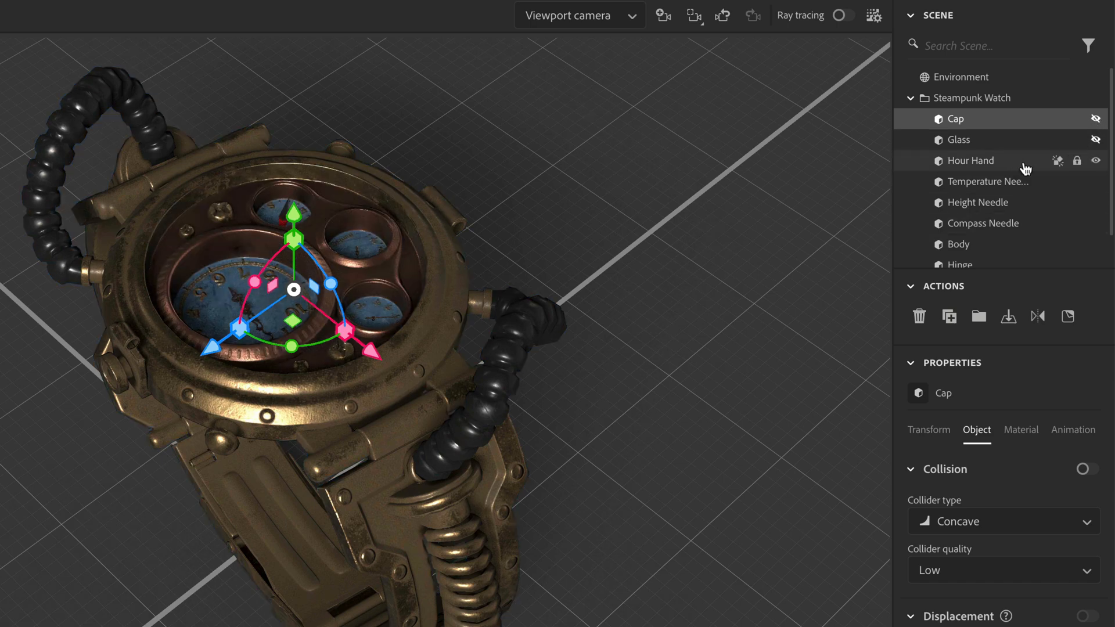
left_click(987, 165)
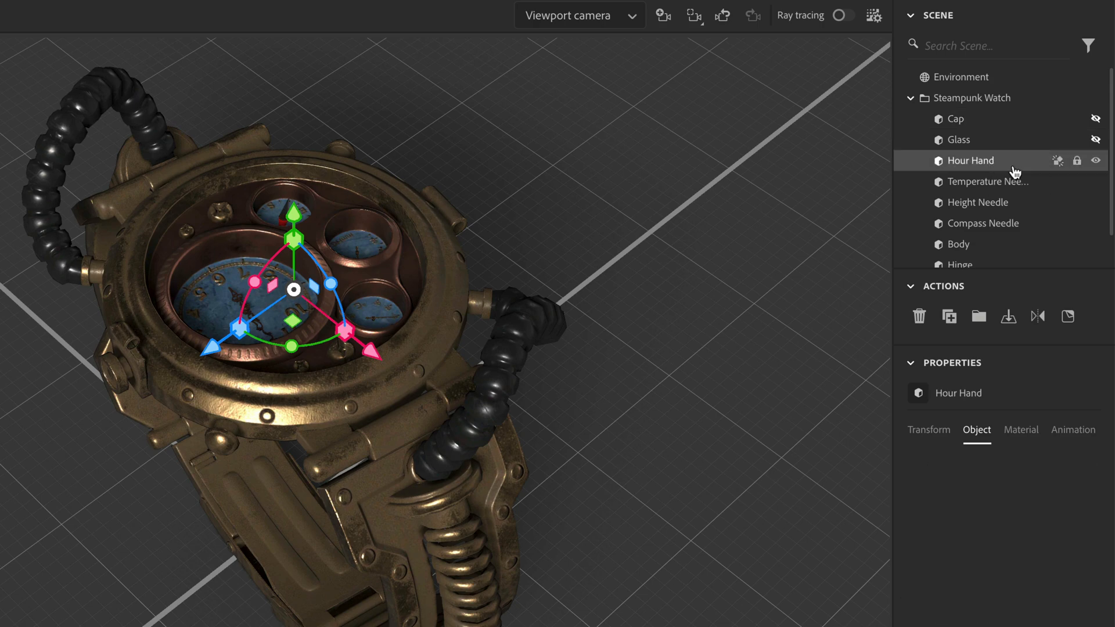
left_click(1097, 161)
left_click(1069, 182)
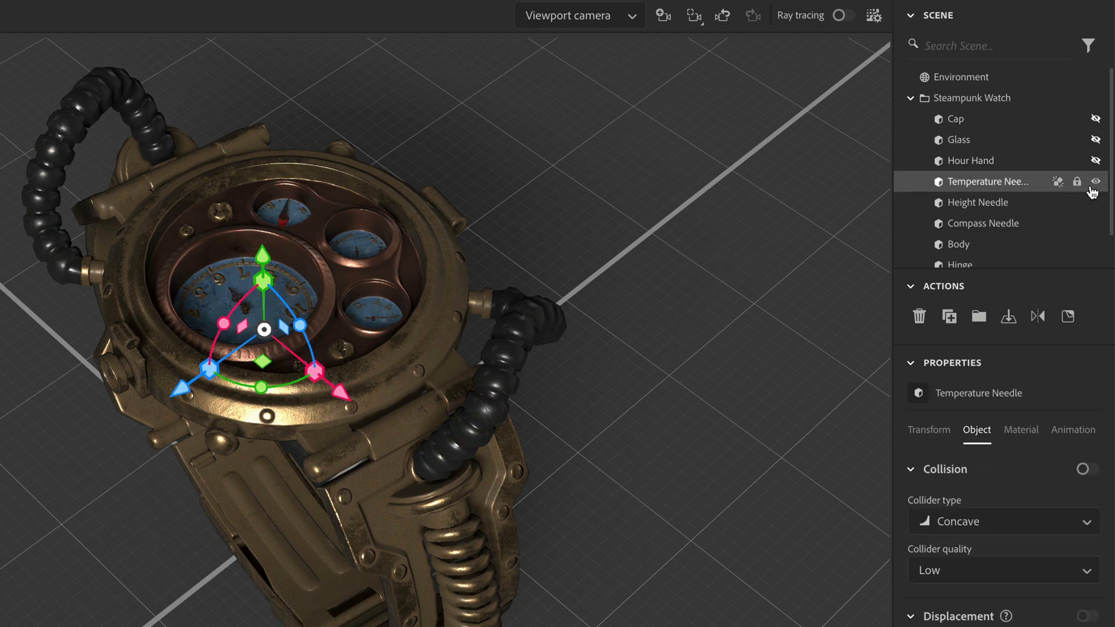
left_click(1097, 183)
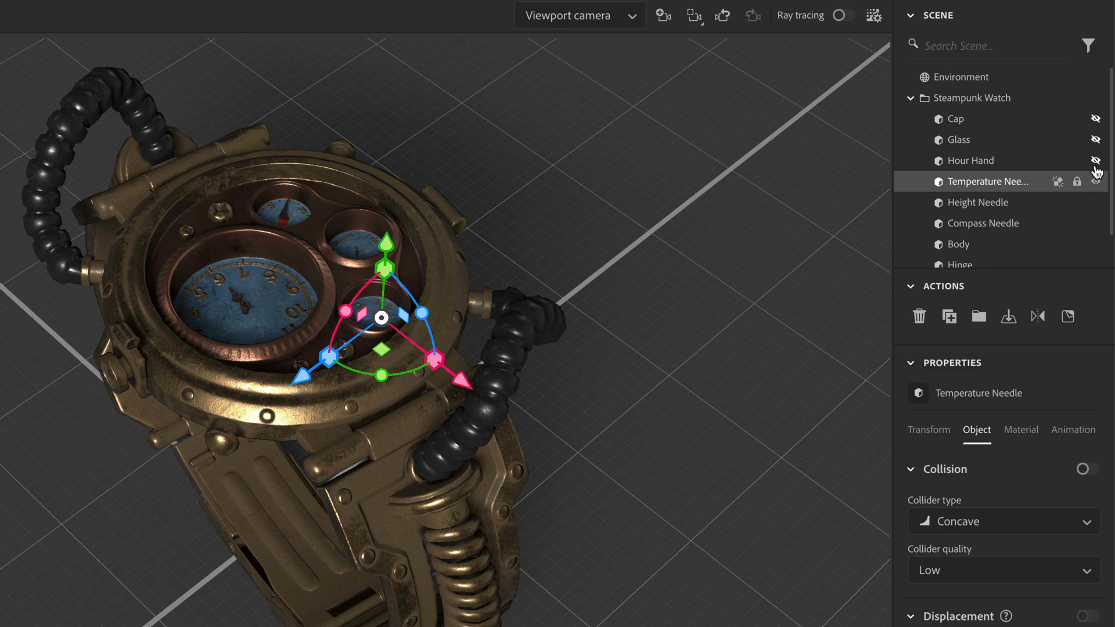
left_click(1096, 161)
left_click(1097, 203)
left_click(1097, 204)
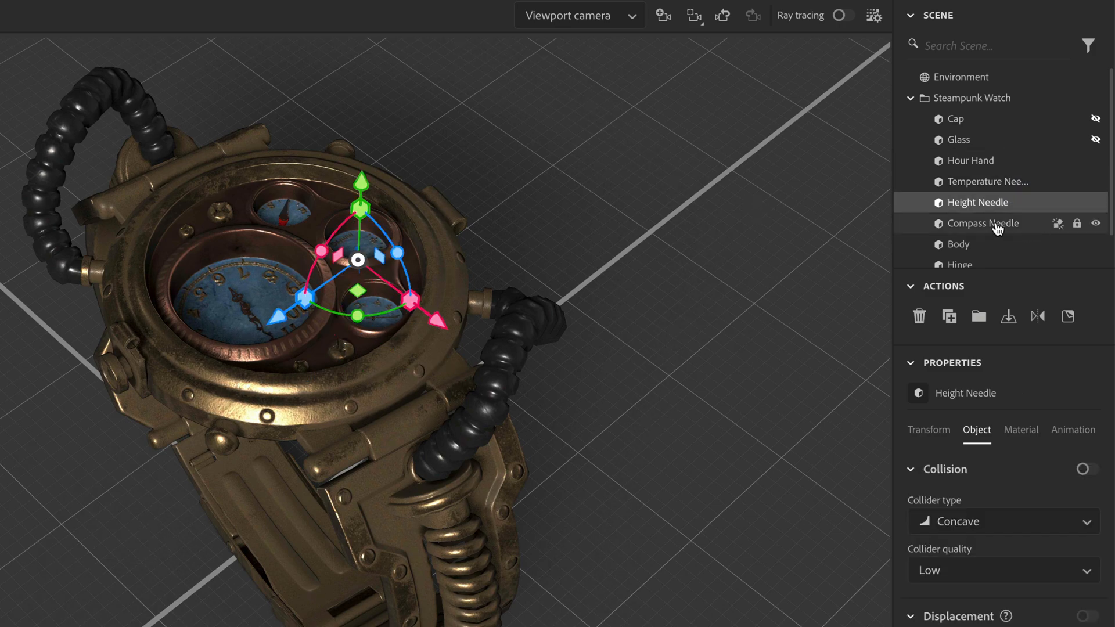
left_click(964, 224)
left_click(1097, 224)
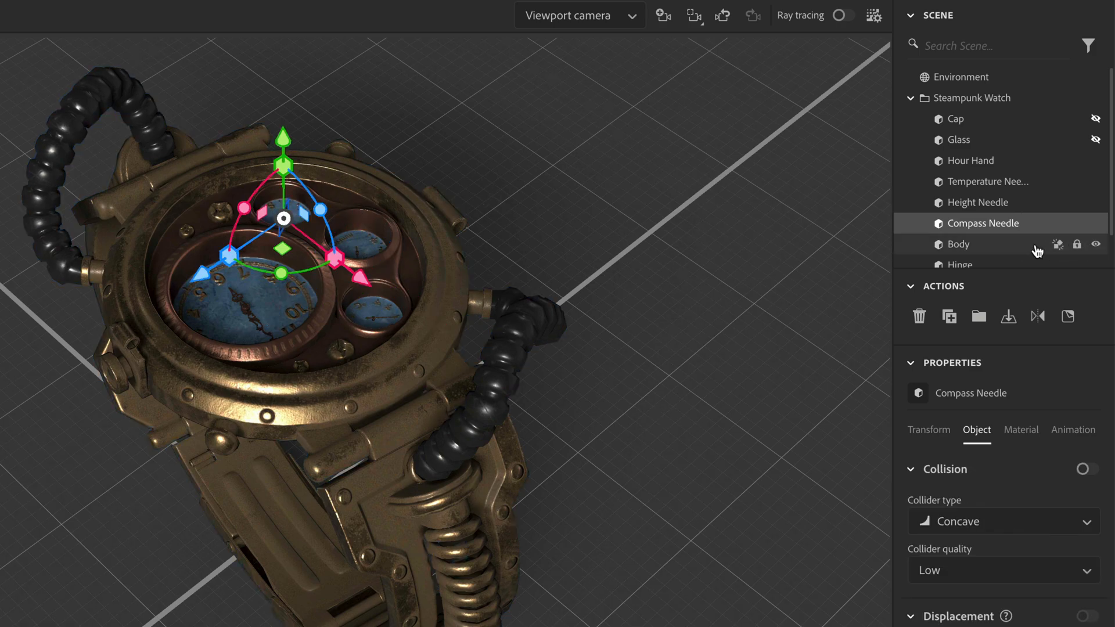
Step: Toggle the Body part's visibility to identify it, and make the Cap and Glass visible again
left_click(1085, 244)
left_click(1096, 245)
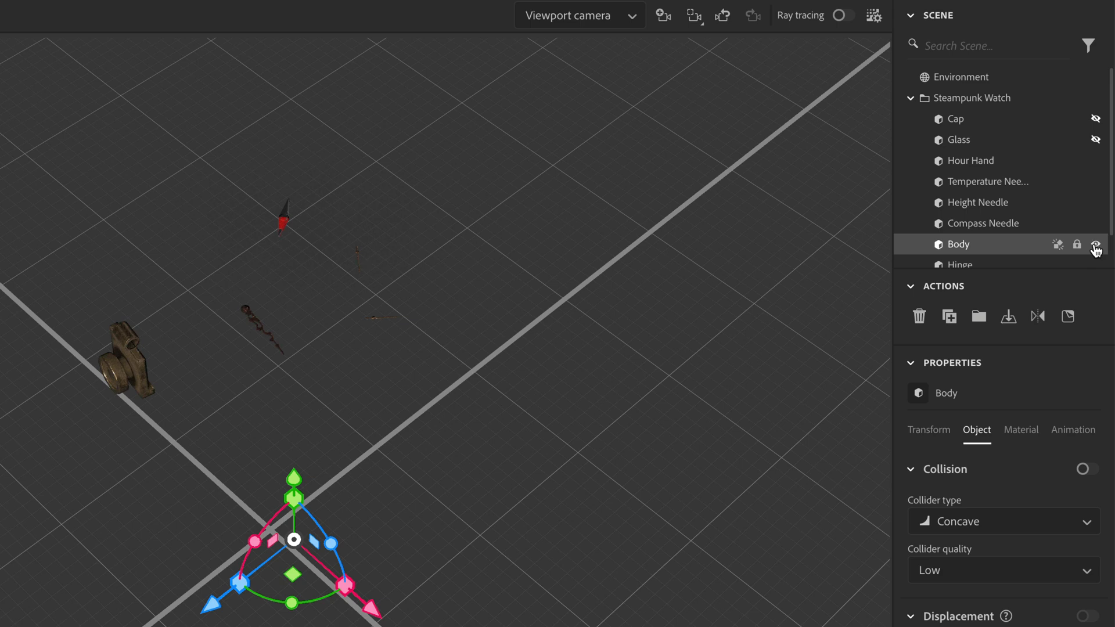
left_click(1096, 245)
scroll(1003, 256, "down", 1)
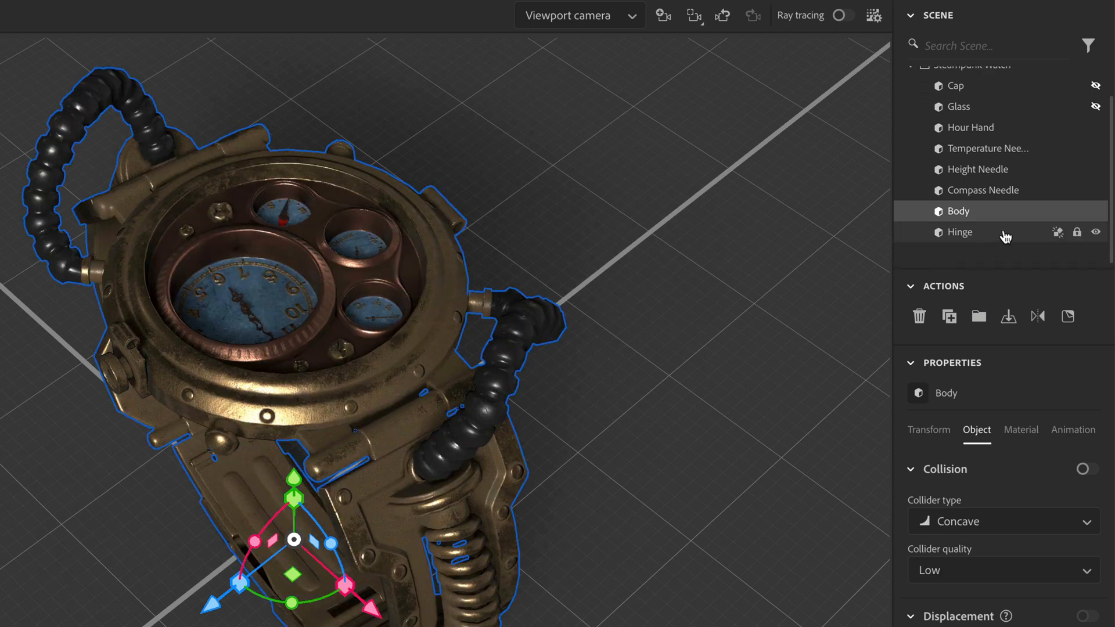
scroll(1008, 237, "up", 1)
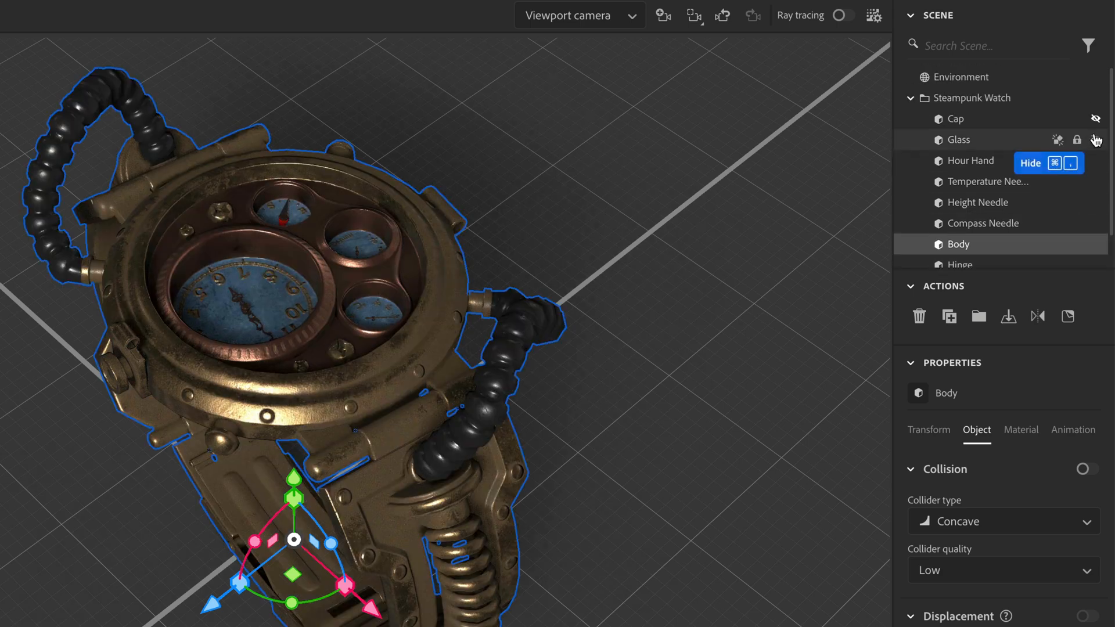
left_click(1096, 119)
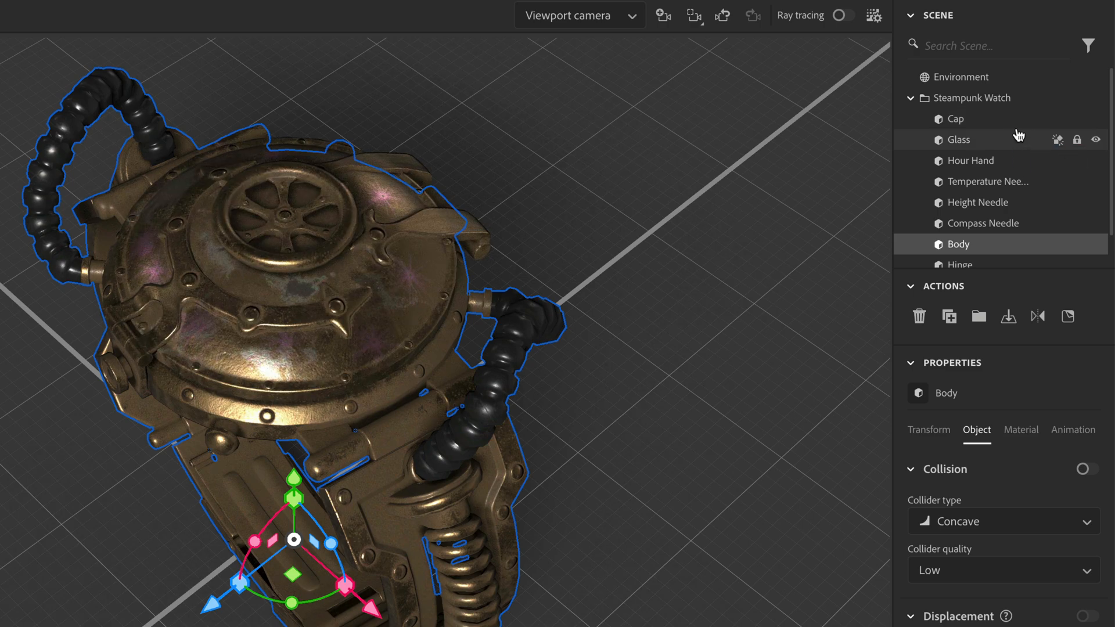
Step: Set up an export of the selected Body model in GLB format with centering on export turned off
scroll(1012, 192, "down", 1)
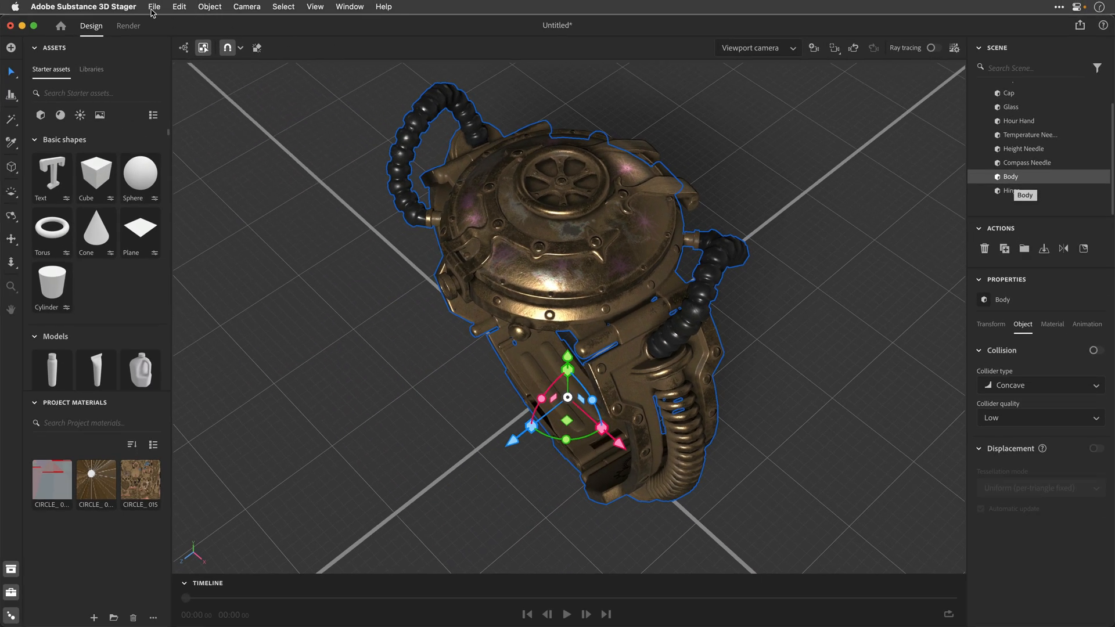
left_click(153, 8)
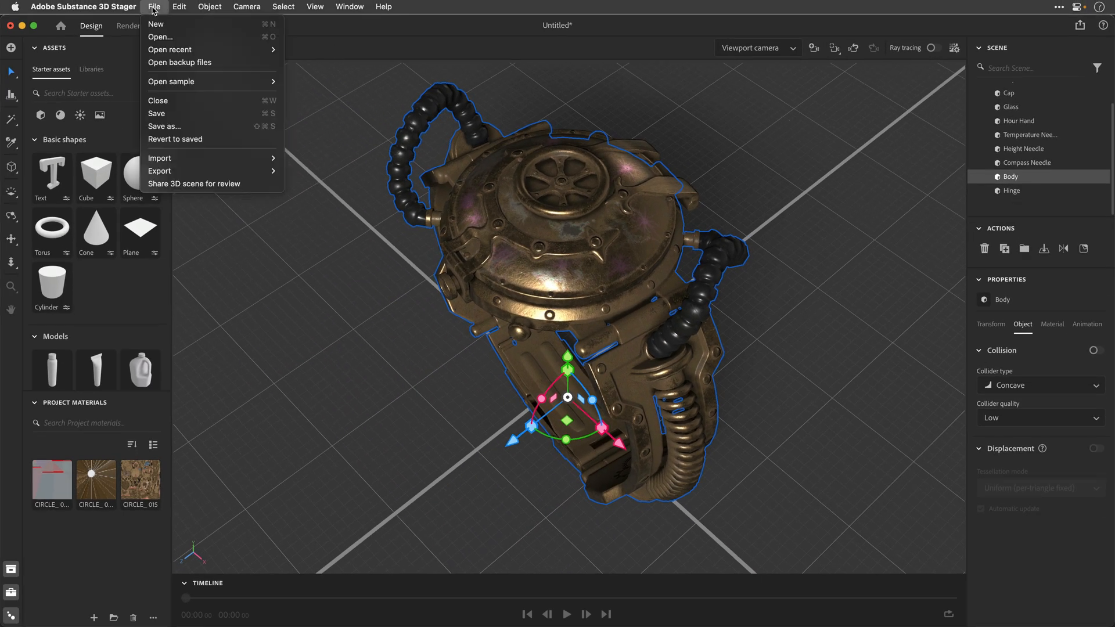
mouse_move(167, 172)
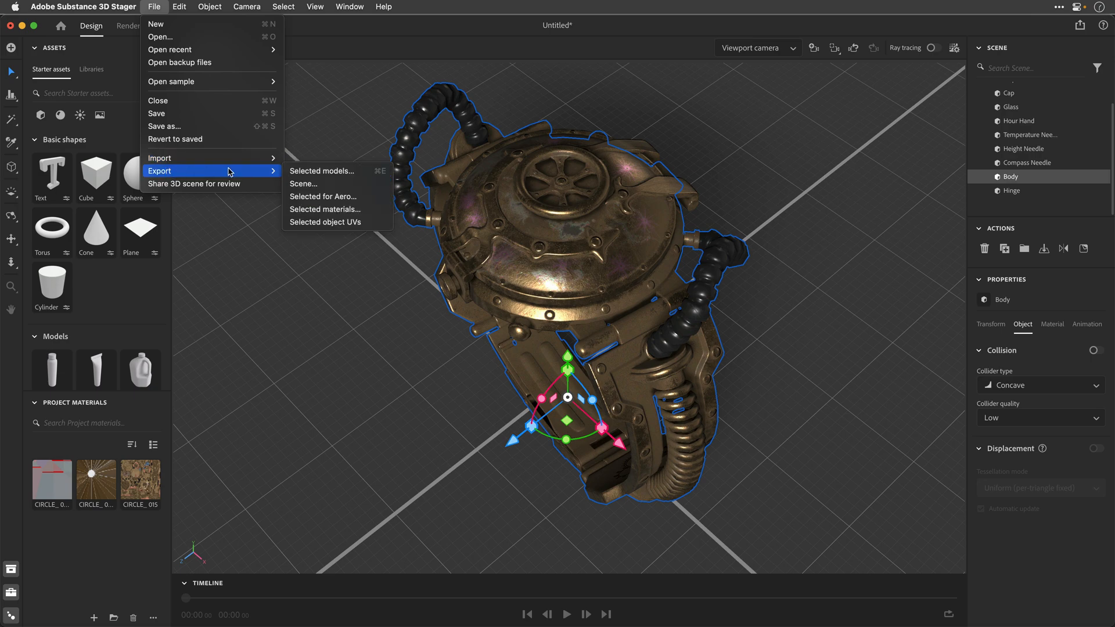
left_click(317, 172)
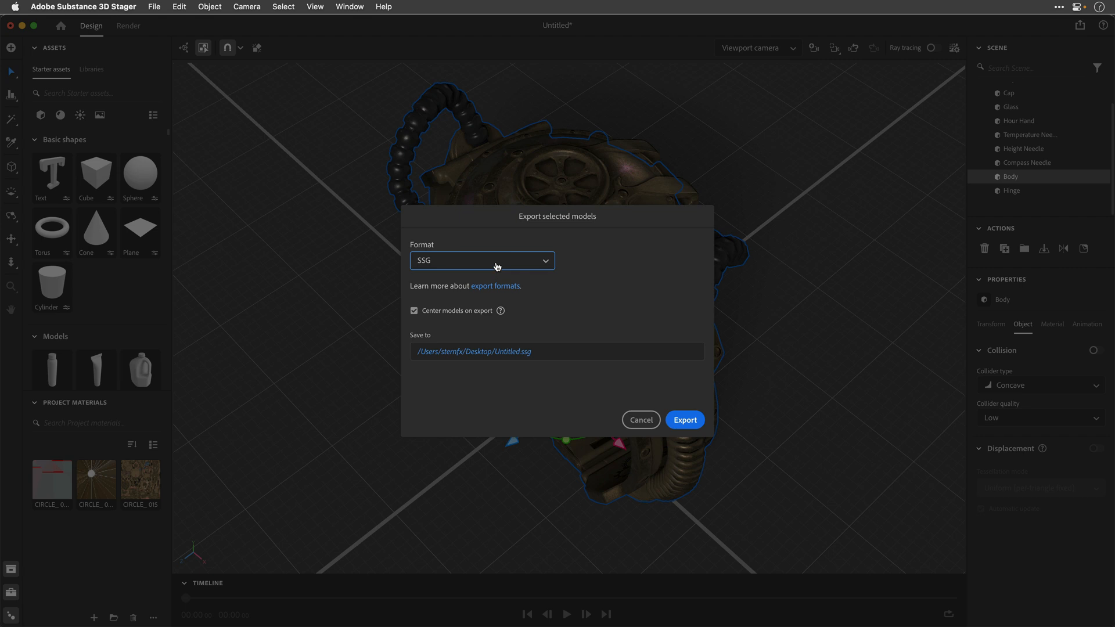
left_click(451, 261)
left_click(445, 321)
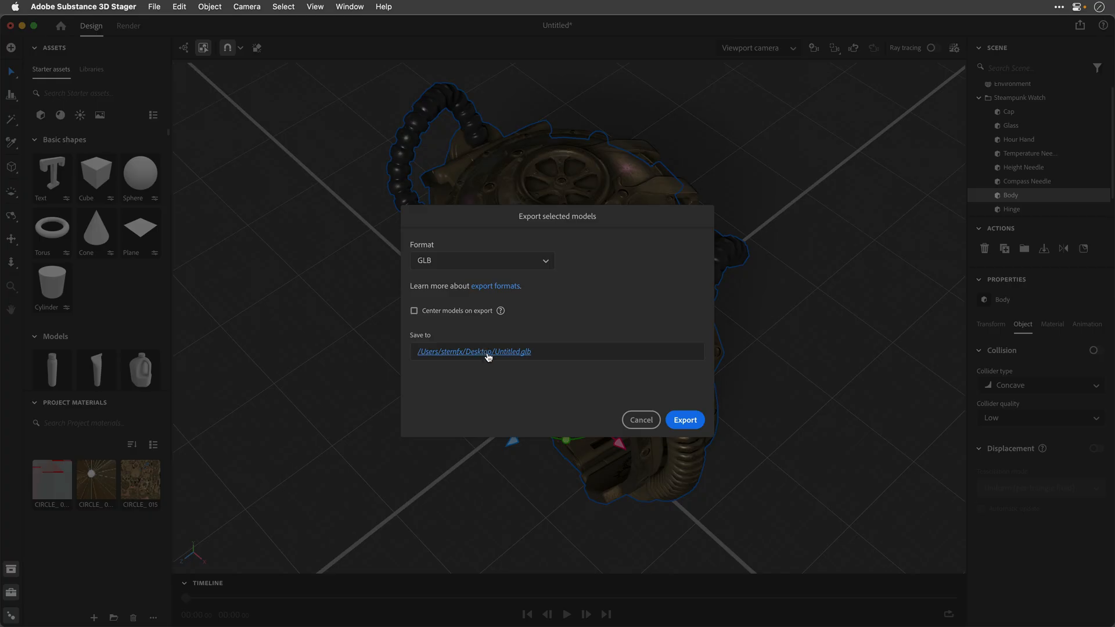
Step: Name the export file Watch_Body on the Desktop and export the Body model
left_click(488, 356)
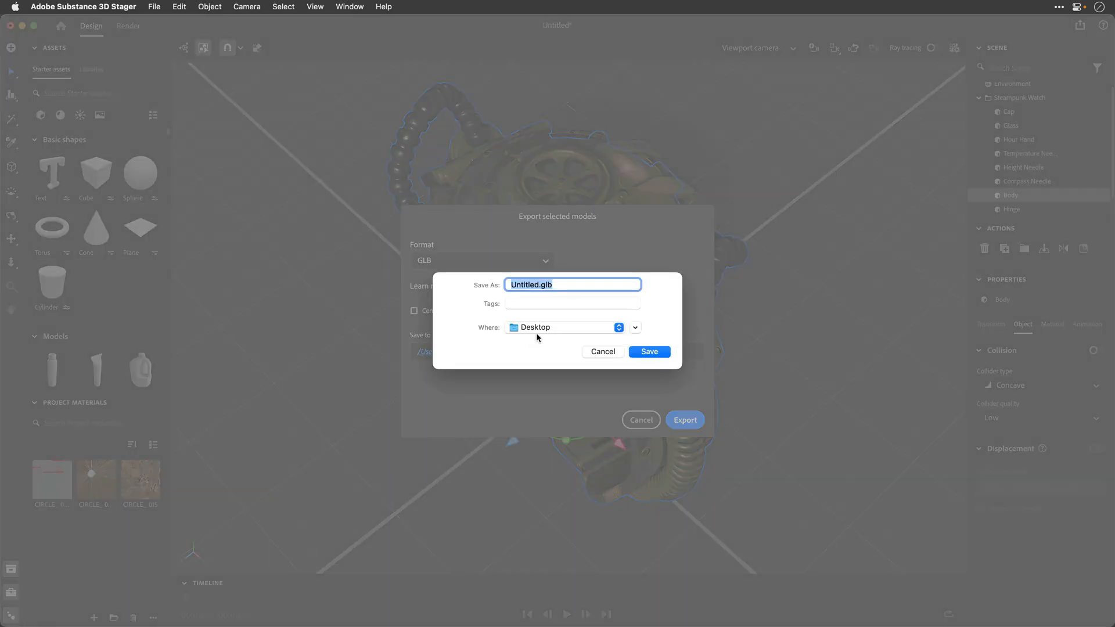
type("Watch Body")
left_click(649, 352)
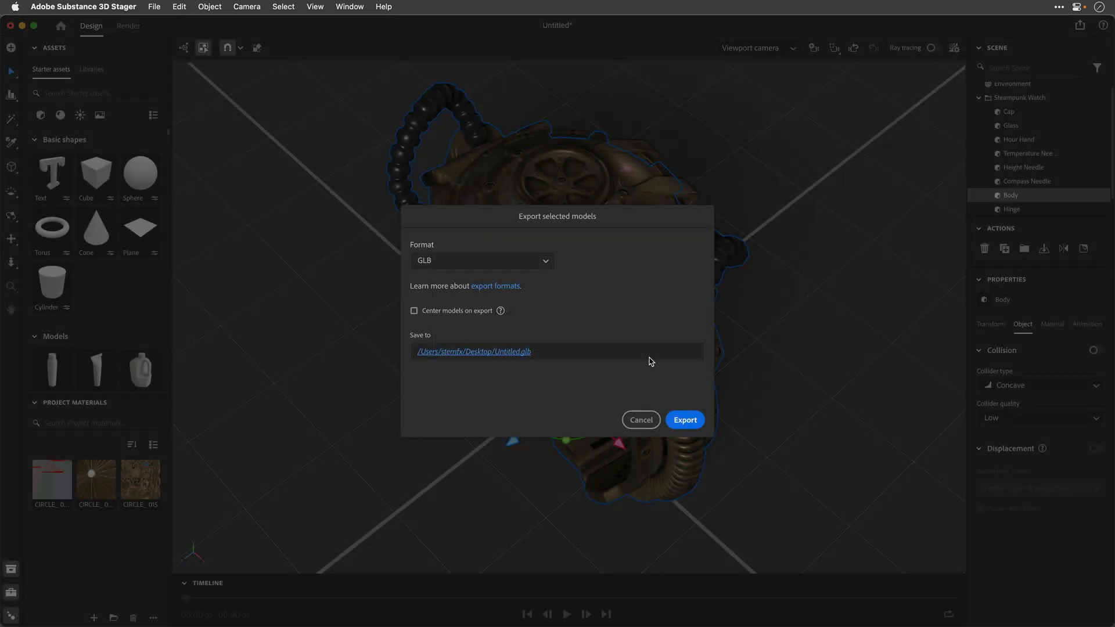
left_click(686, 420)
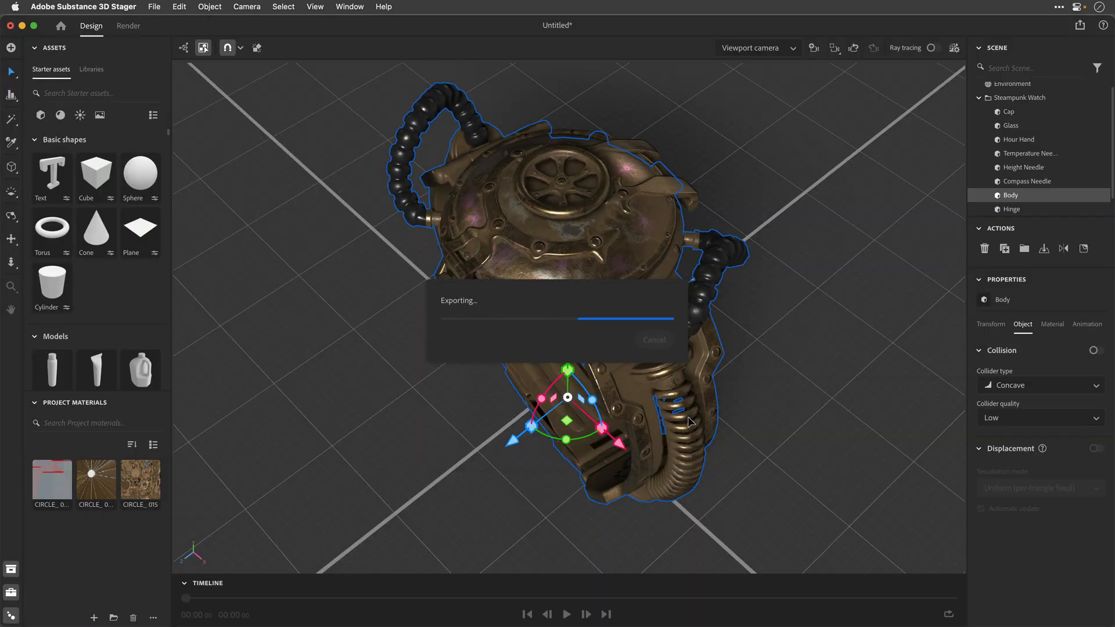
Step: Set up a GLB export of the Cap model, saved on the Desktop under the file name Cap
left_click(1009, 111)
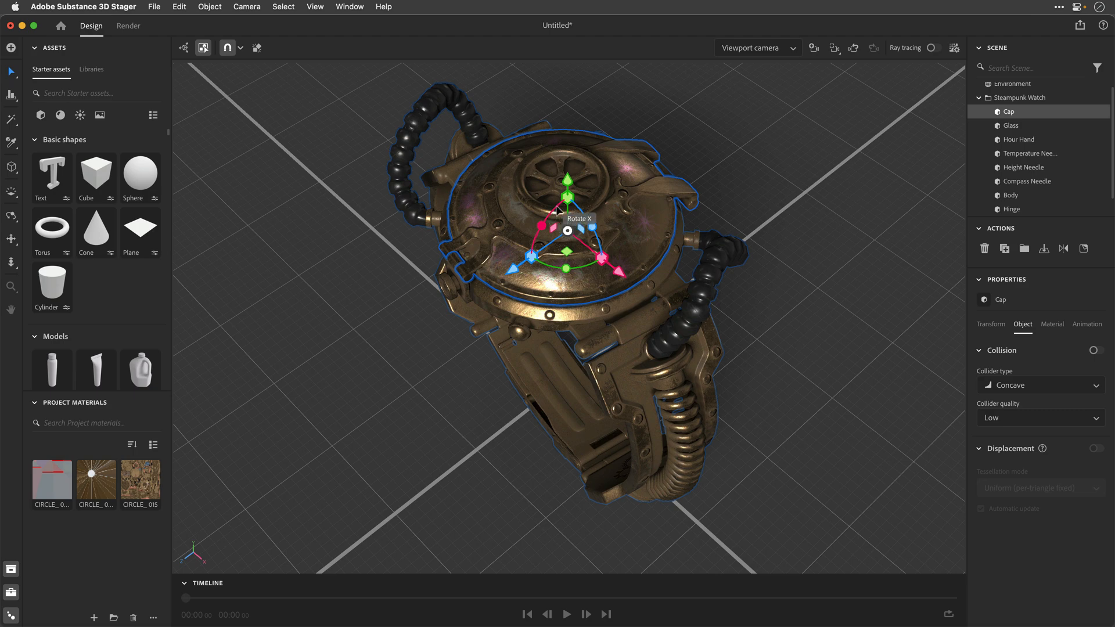
mouse_move(557, 212)
left_mouse_down()
mouse_move(559, 236)
mouse_move(572, 223)
left_mouse_up()
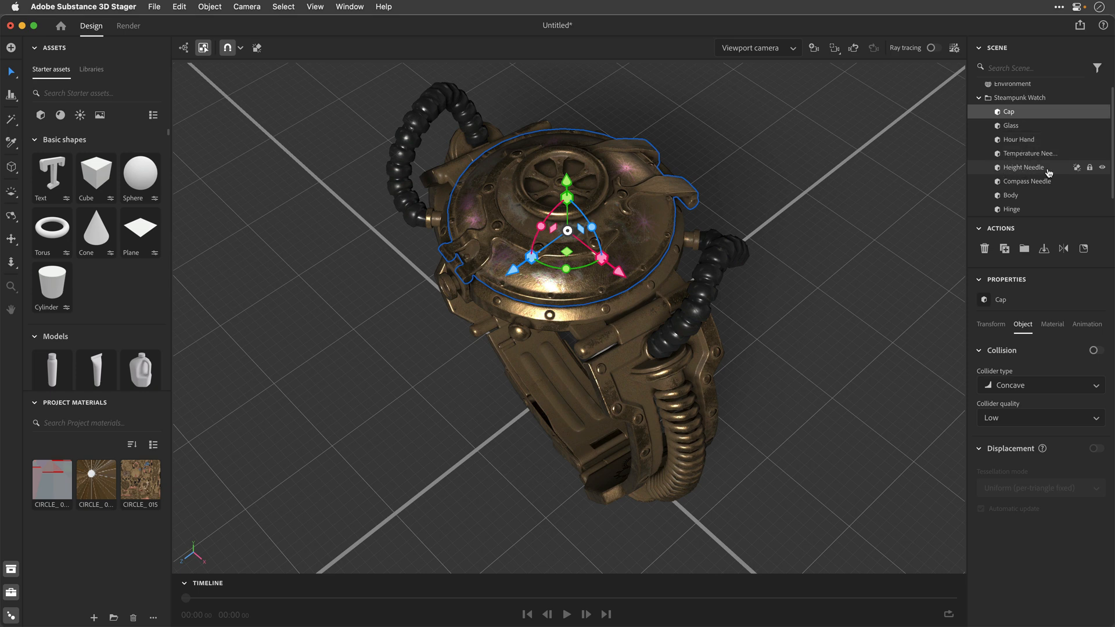
left_click(154, 6)
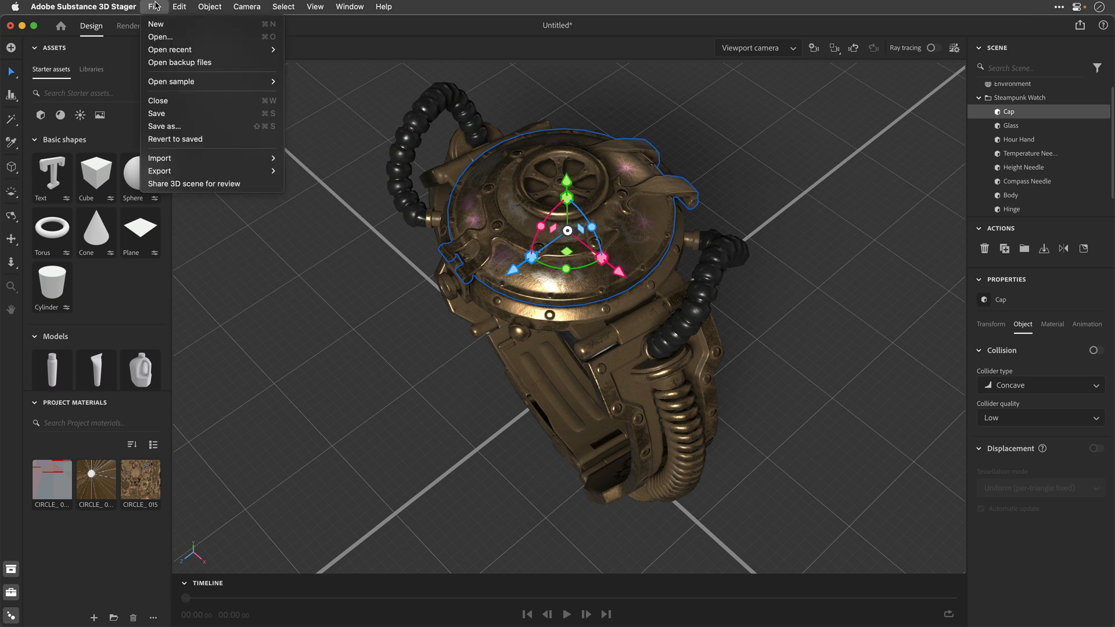
mouse_move(161, 176)
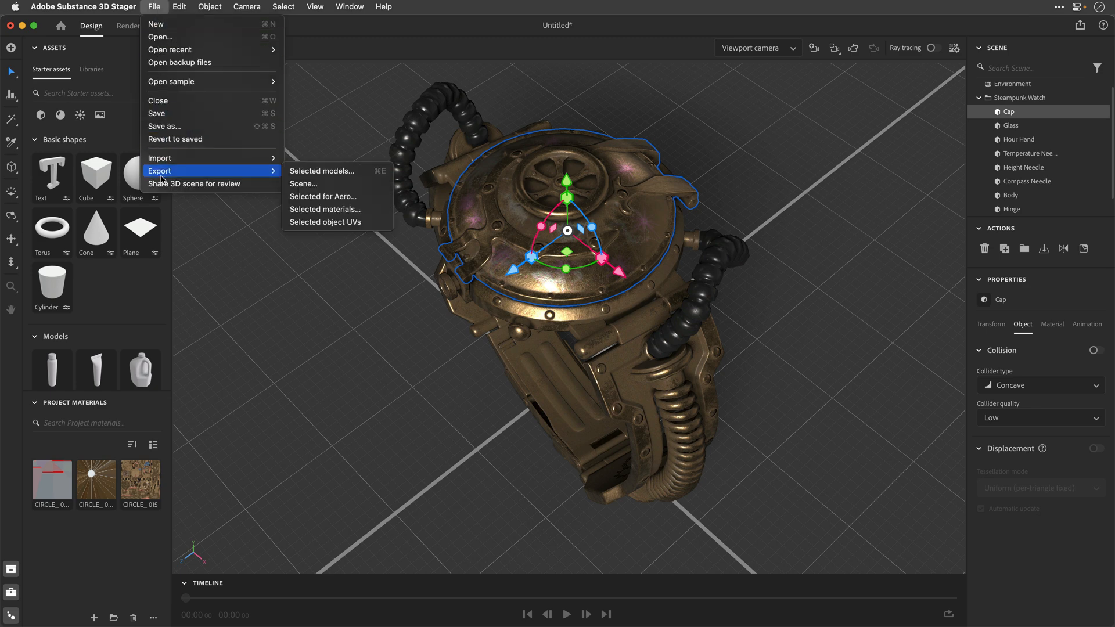
left_click(320, 173)
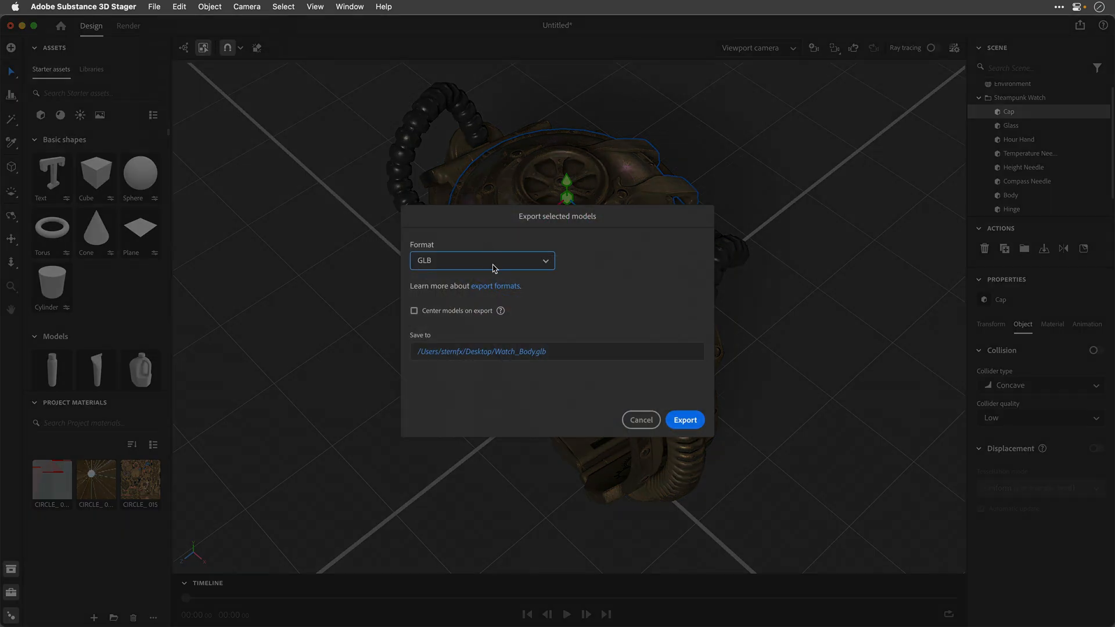
left_click(523, 355)
type("Cap")
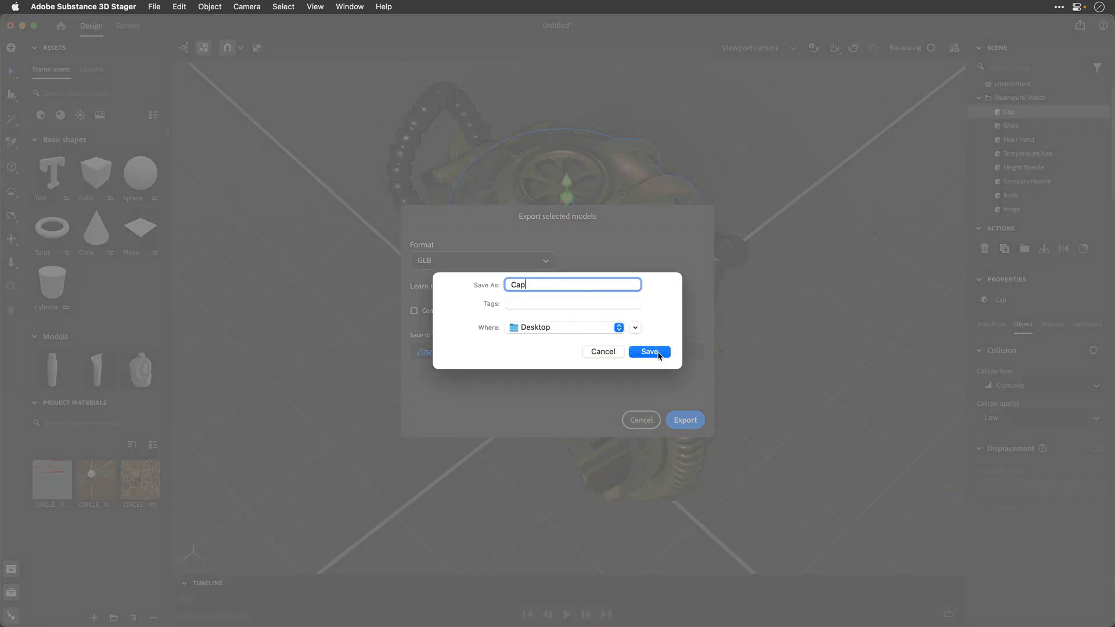
left_click(659, 353)
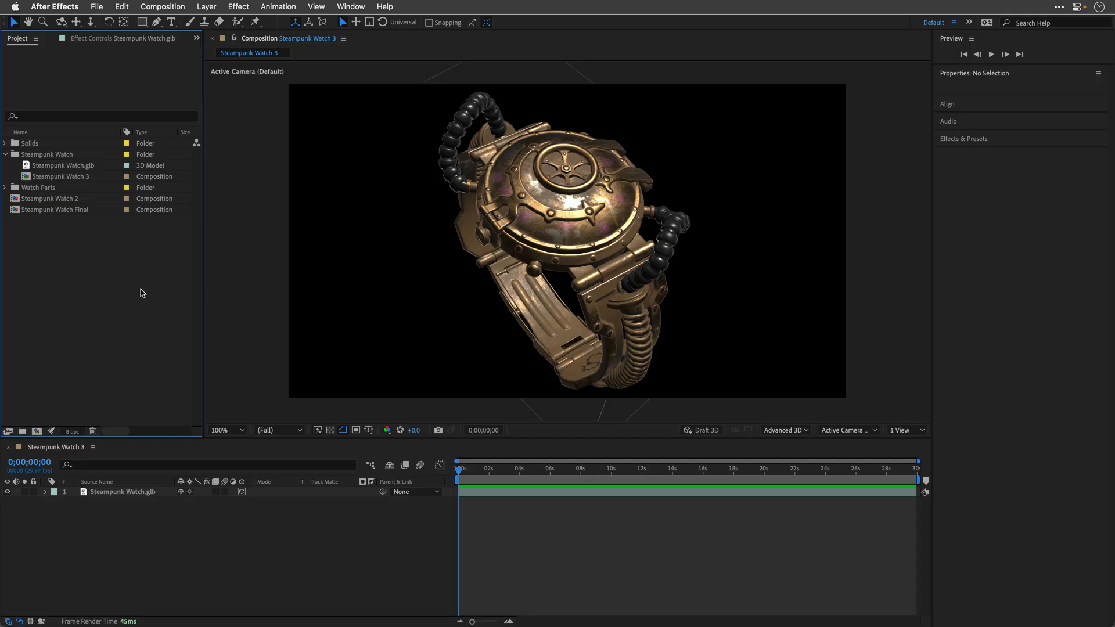
Step: In After Effects, rename the Steampunk Watch 3 composition as Steampunk Watch 1 and move it out of the Steampunk Watch folder
left_click(53, 181)
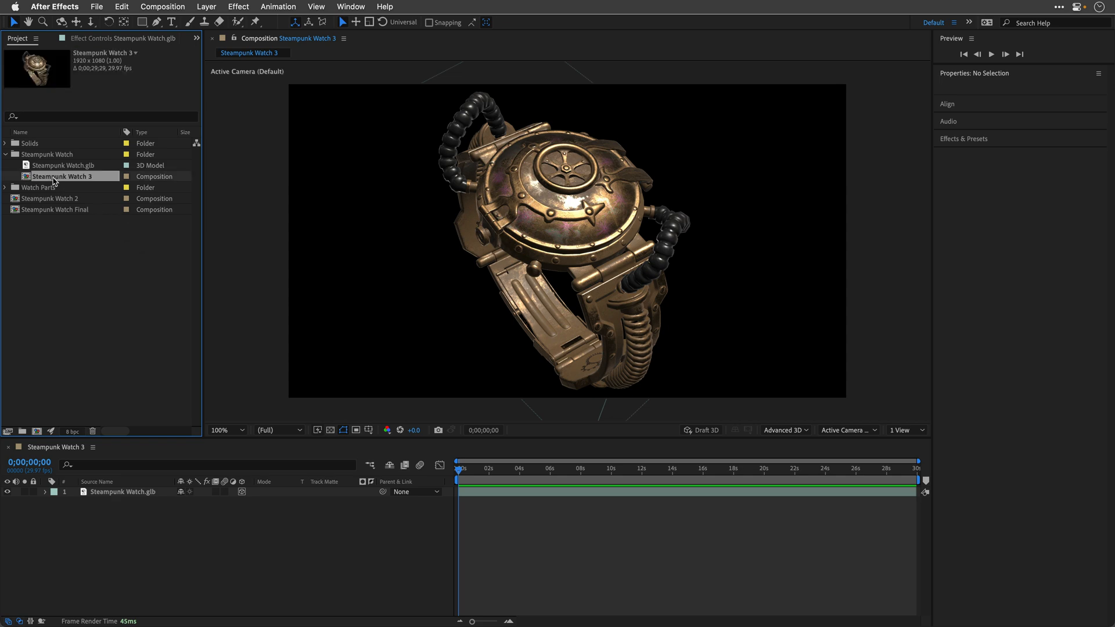
key("Return")
key("Right")
key("BackSpace")
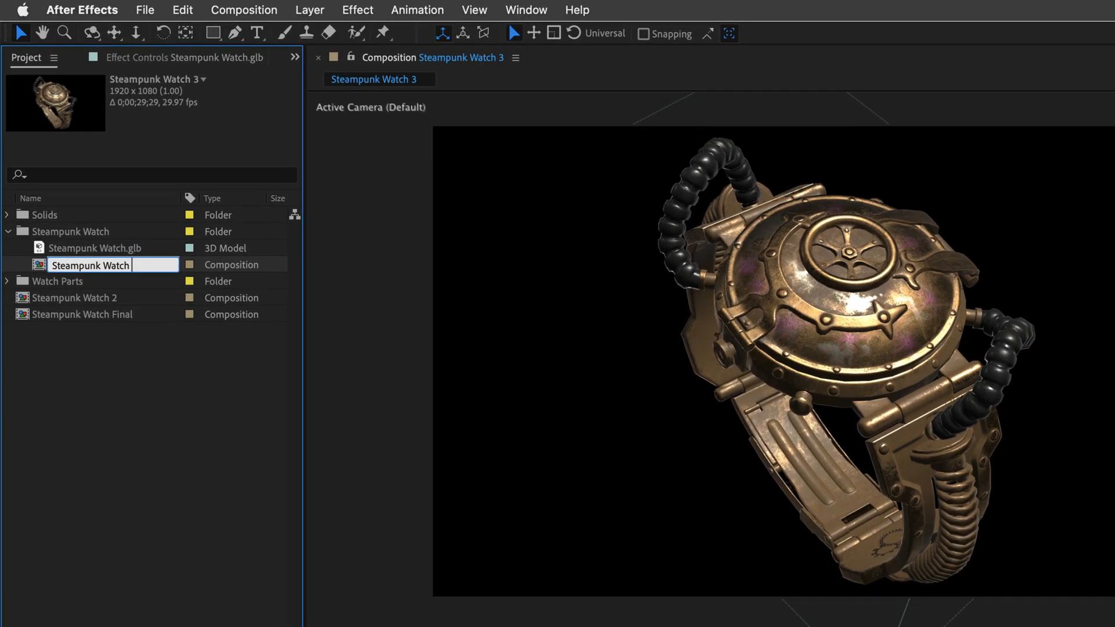
type("1")
key("Return")
left_click_drag(71, 264, 83, 361)
Step: Delete the Steampunk Watch folder together with its GLB model from the project
left_click(69, 232)
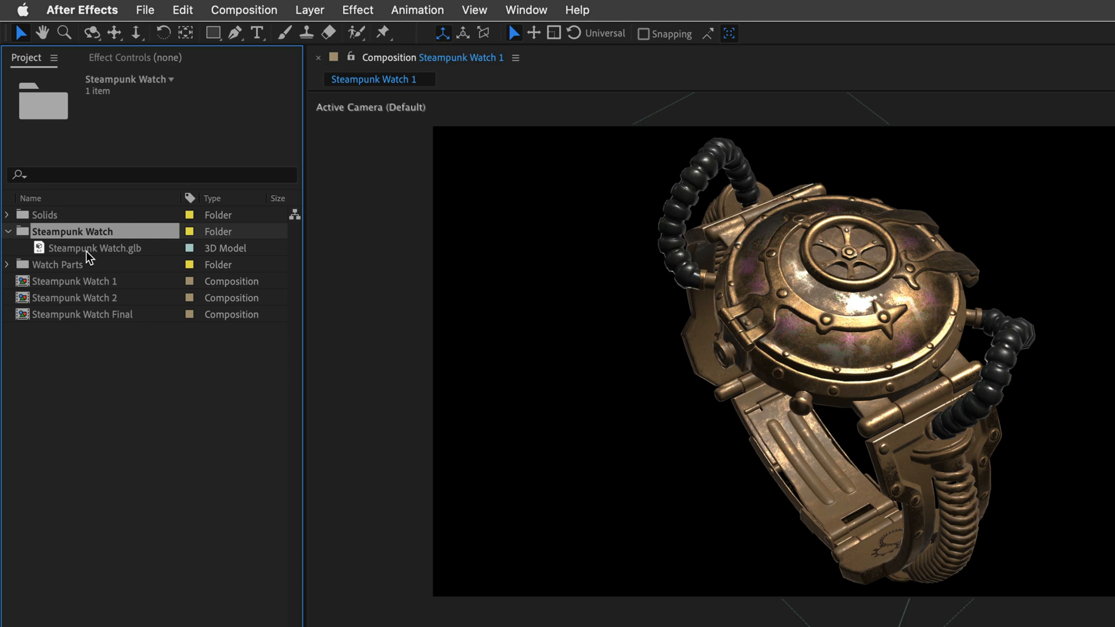
key("Delete")
left_click(1004, 506)
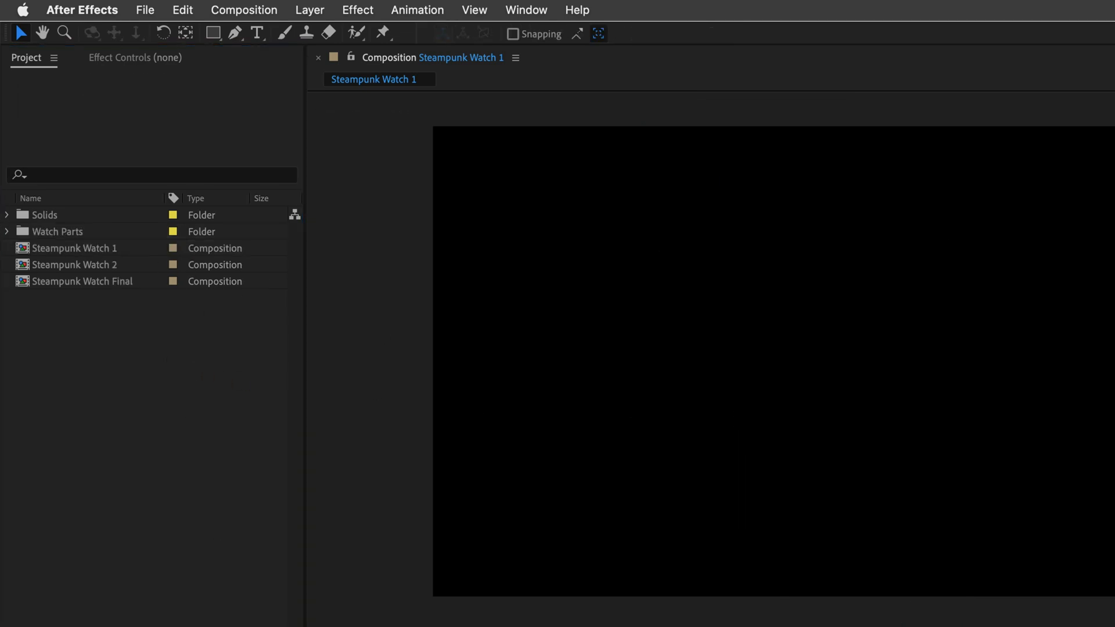
Step: Set the Steampunk Watch 1 composition to the HD 1920x1080 25 fps preset with a duration of 0:00:10:00
key("super+k")
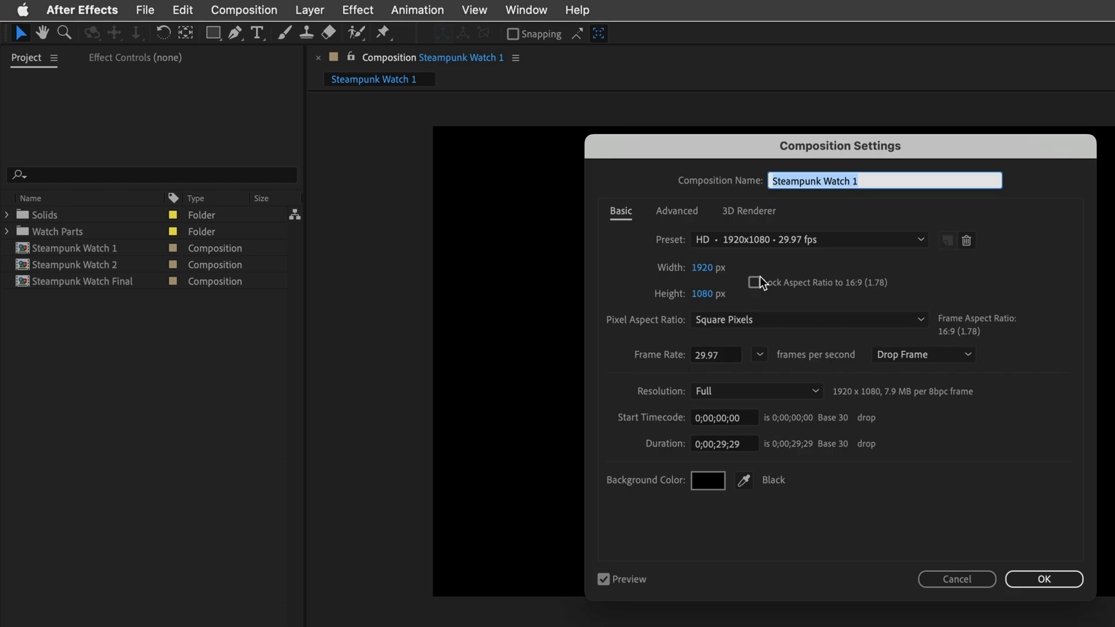
left_click(789, 237)
left_click(790, 294)
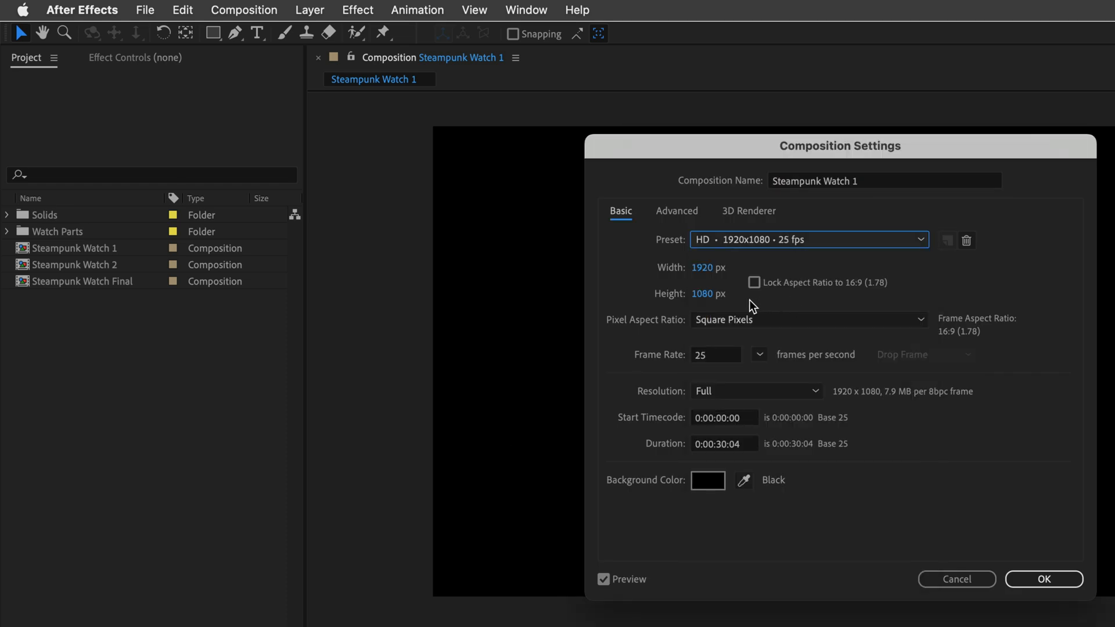
left_click(745, 449)
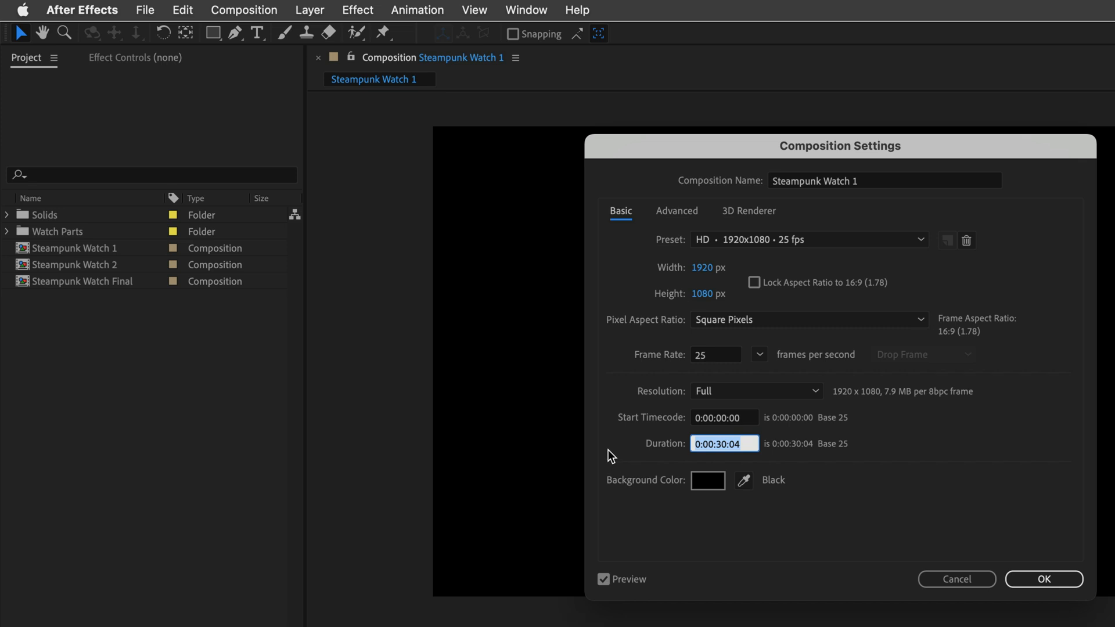
type("1000")
key("Return")
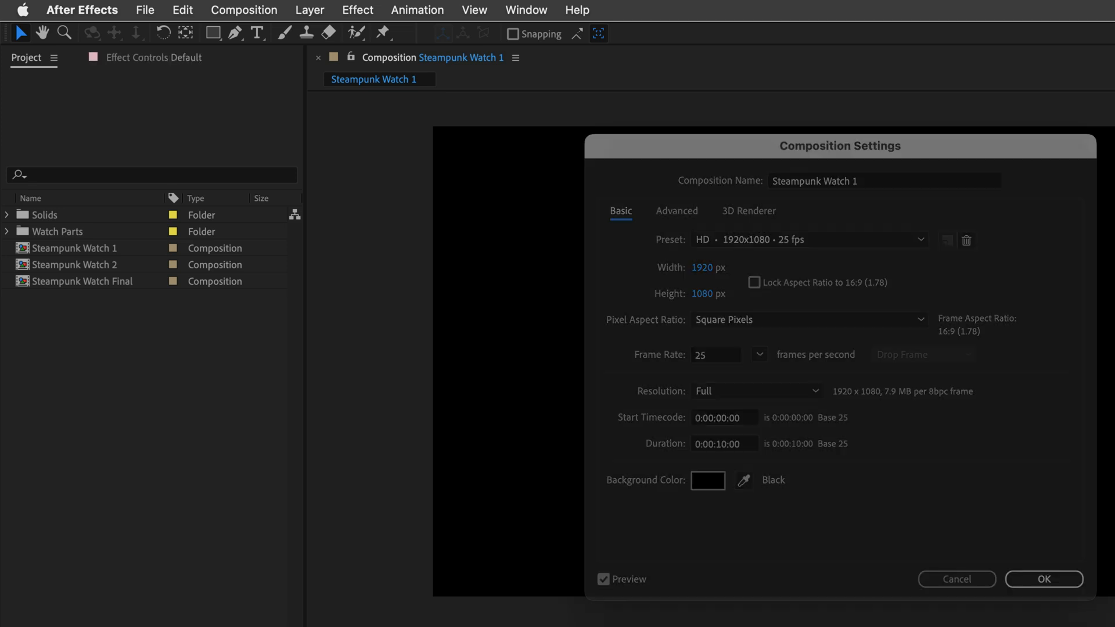
Step: Import all seven GLB watch parts from the Desktop, Cap.glb through Watch Body.glb, into the project
left_click(106, 376)
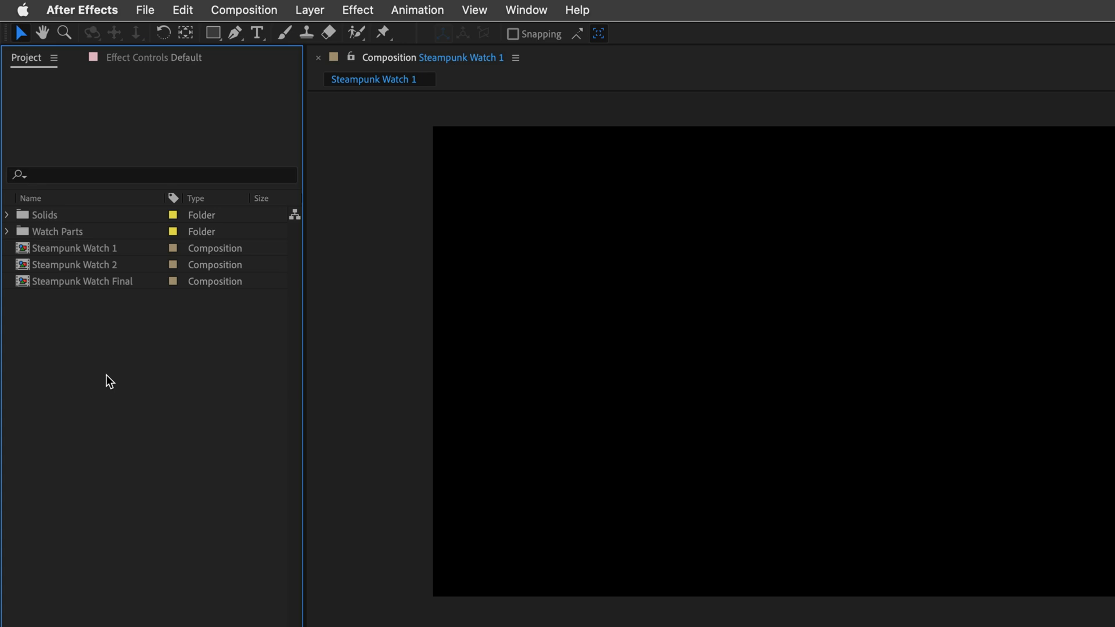
double_click(90, 337)
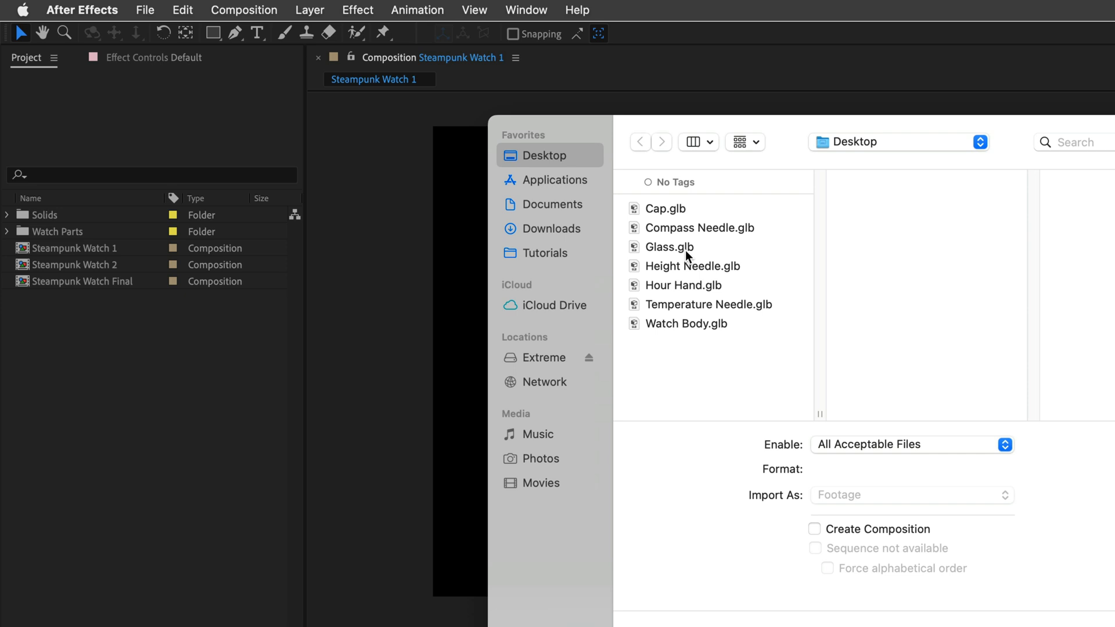
left_click(688, 210)
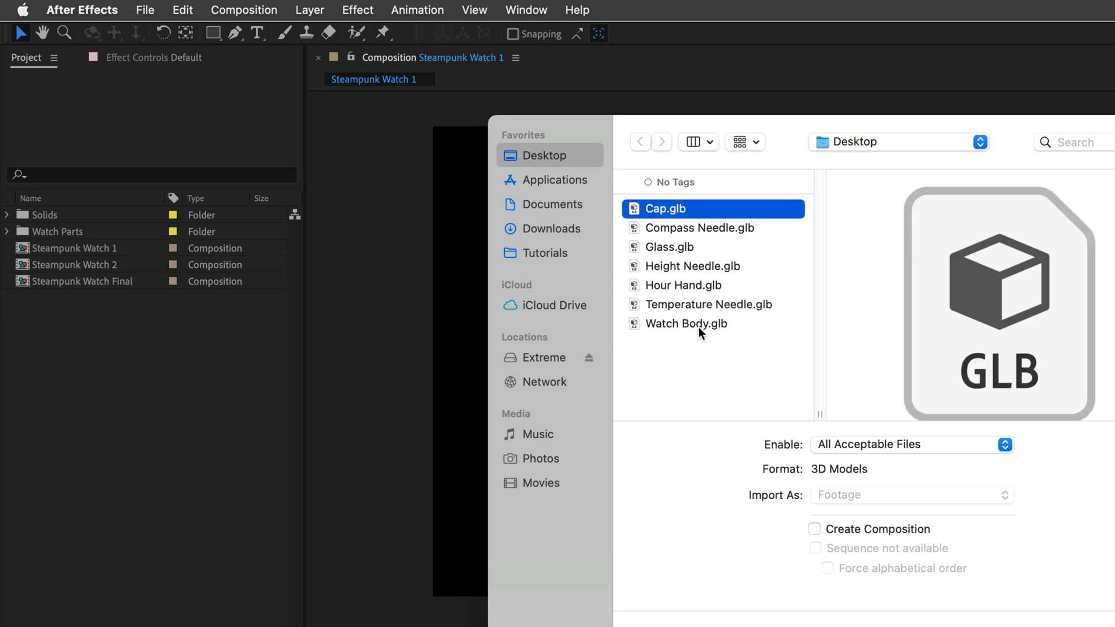
left_click(699, 324, "shift")
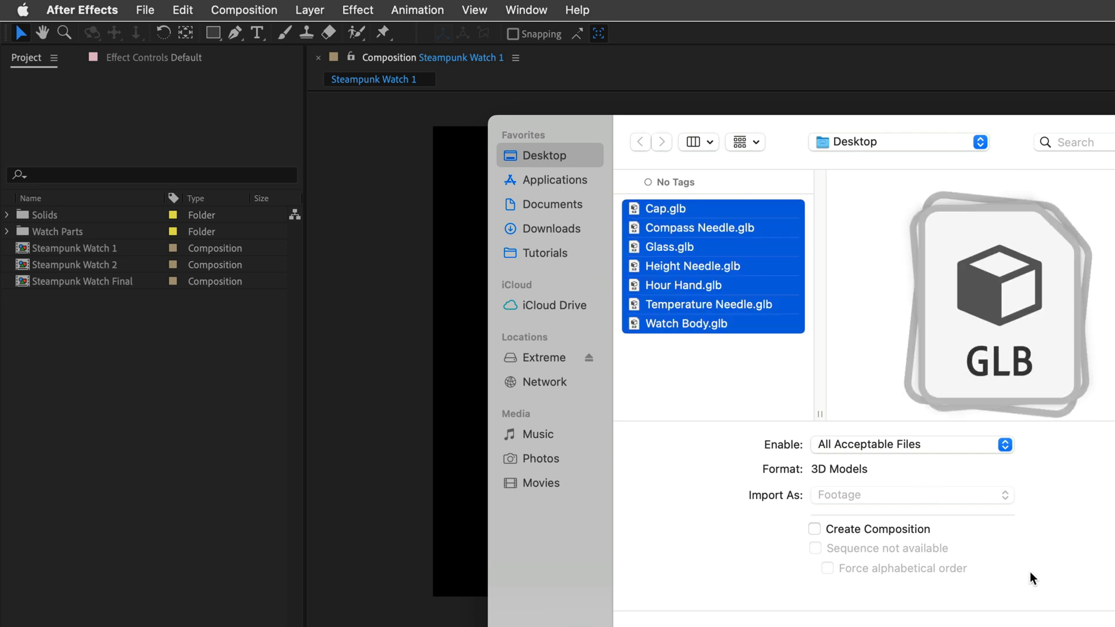
left_click(1112, 624)
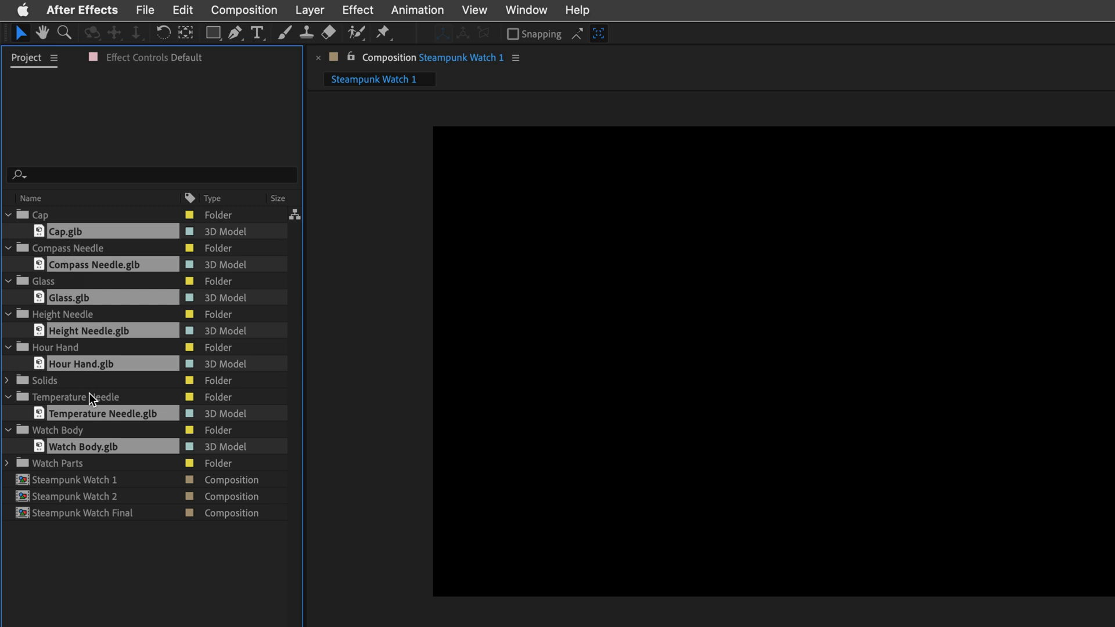
Step: Gather all the imported GLB models in the Watch Body folder and rename that folder 3D Objects
left_click(72, 448, "super")
mouse_move(77, 411)
left_mouse_down()
mouse_move(89, 422)
mouse_move(80, 426)
left_mouse_up()
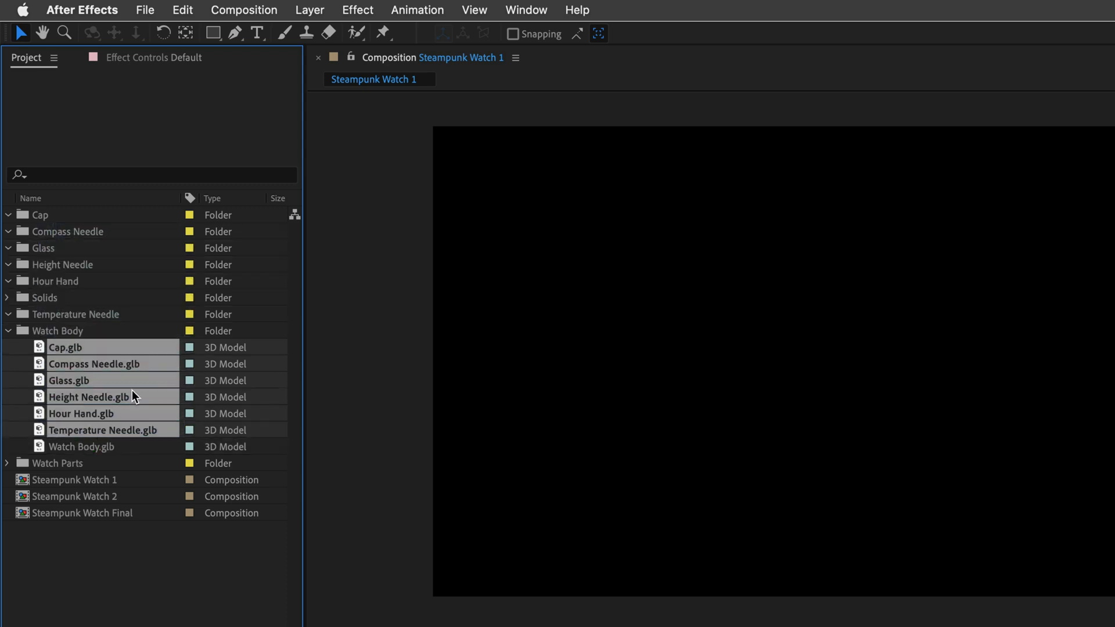
left_click(47, 332)
key("Return")
type("3D Objects")
key("Return")
Step: Delete the emptied Cap, Compass Needle, Glass, Height Needle, Hour Hand and Temperature Needle folders
left_click_drag(49, 350, 55, 409)
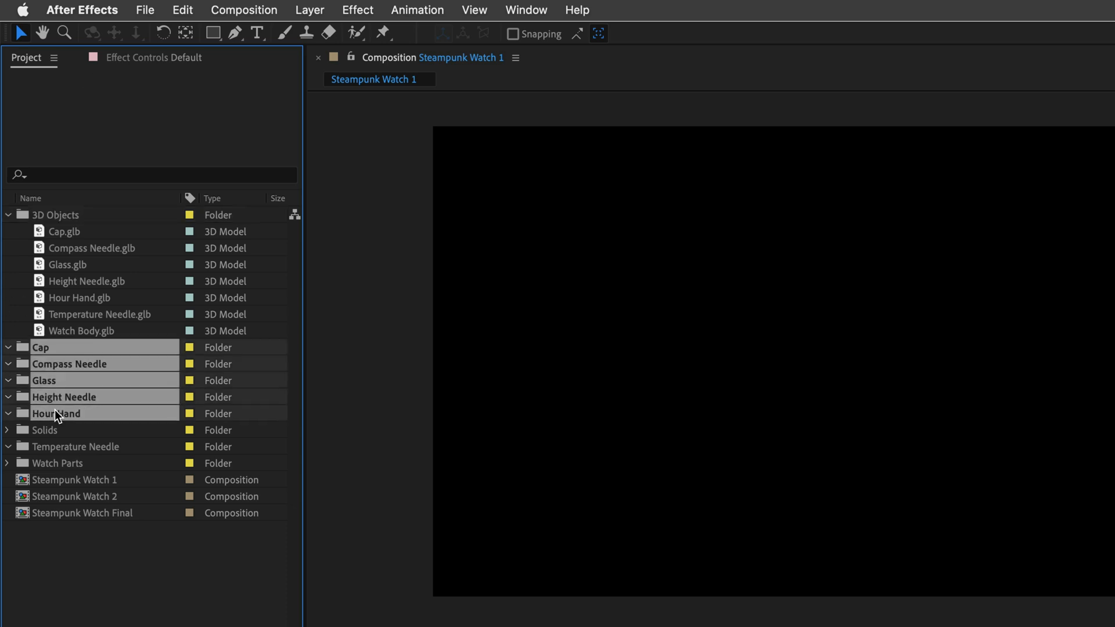
left_click_drag(62, 447, 60, 447)
key("Delete")
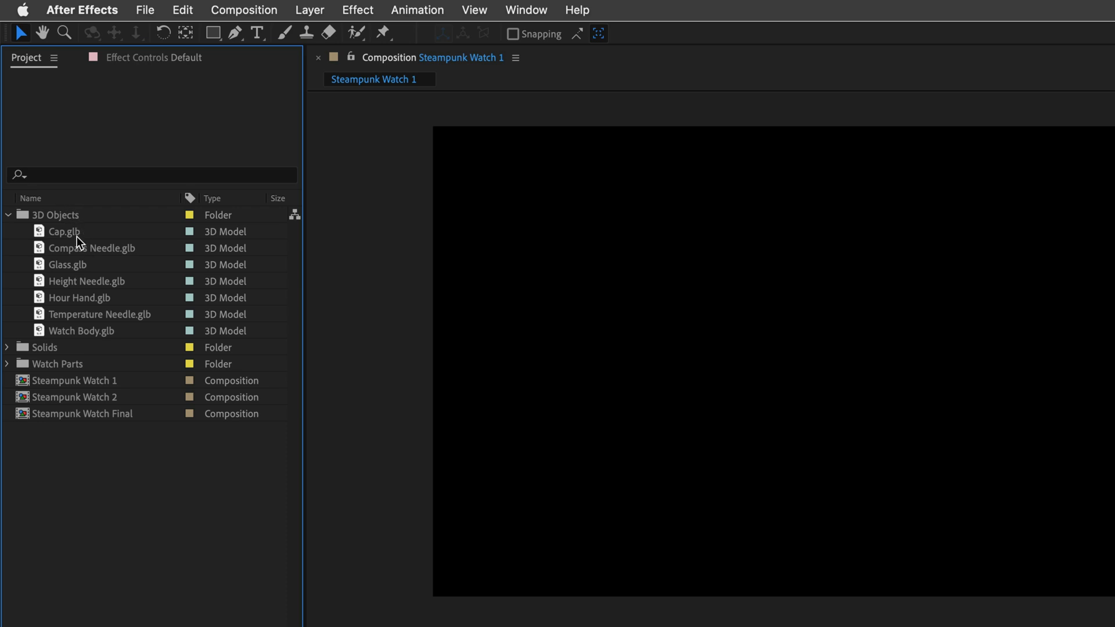
Step: Add Watch Body.glb to the Steampunk Watch 1 composition with the default model settings
left_click_drag(72, 329, 153, 459)
left_click_drag(133, 360, 169, 621)
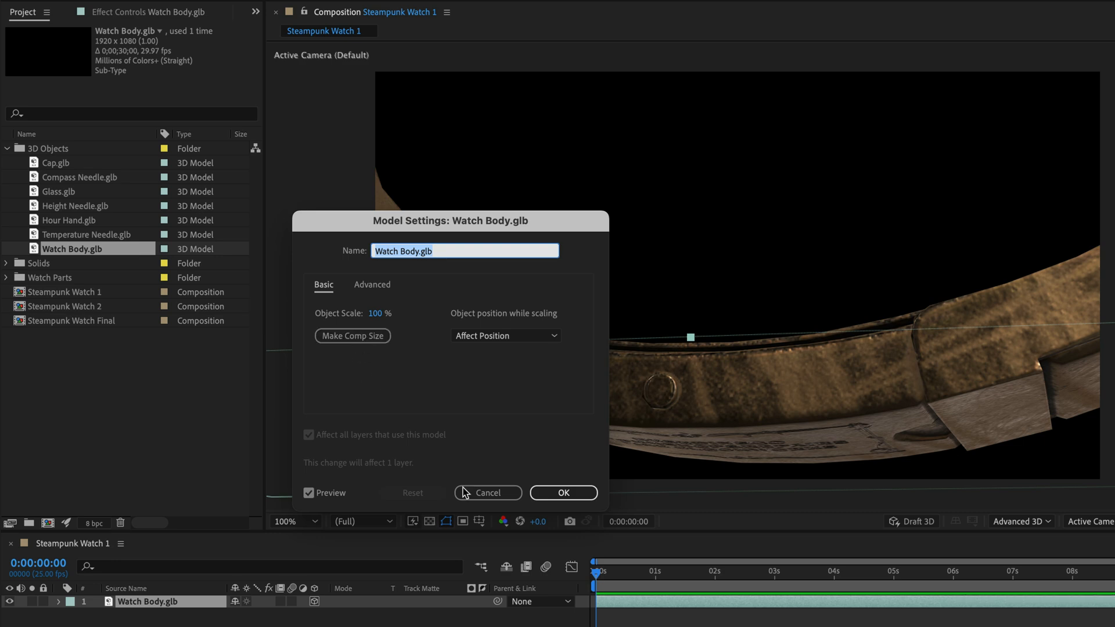
left_click(570, 495)
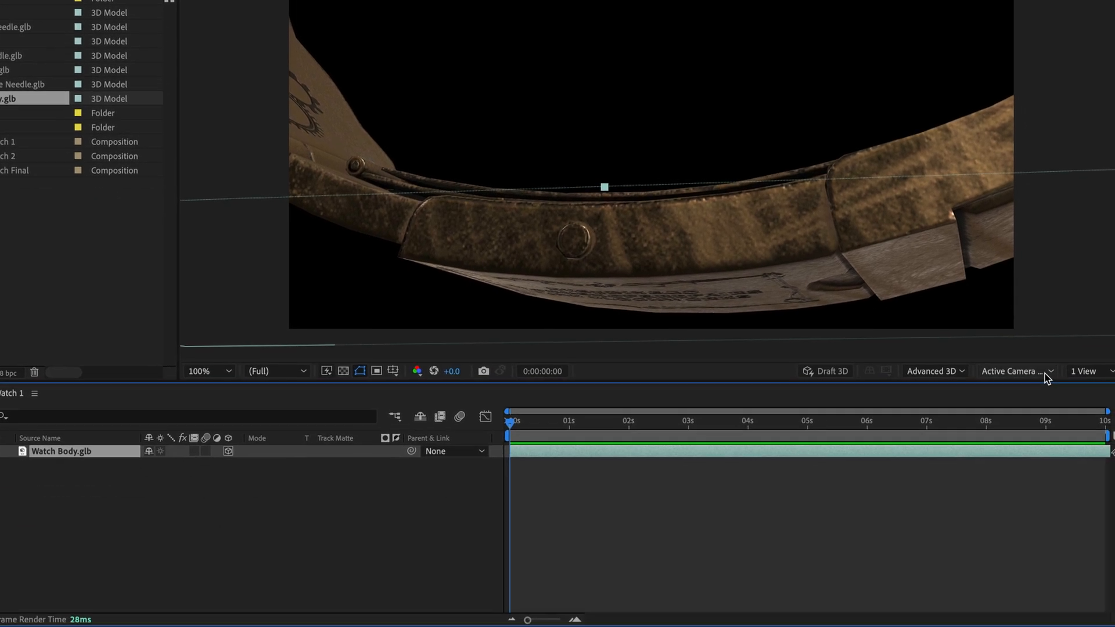
Step: Switch the composition view to Custom View 1 and frame the whole watch body with its dials facing the viewer
left_click(1044, 374)
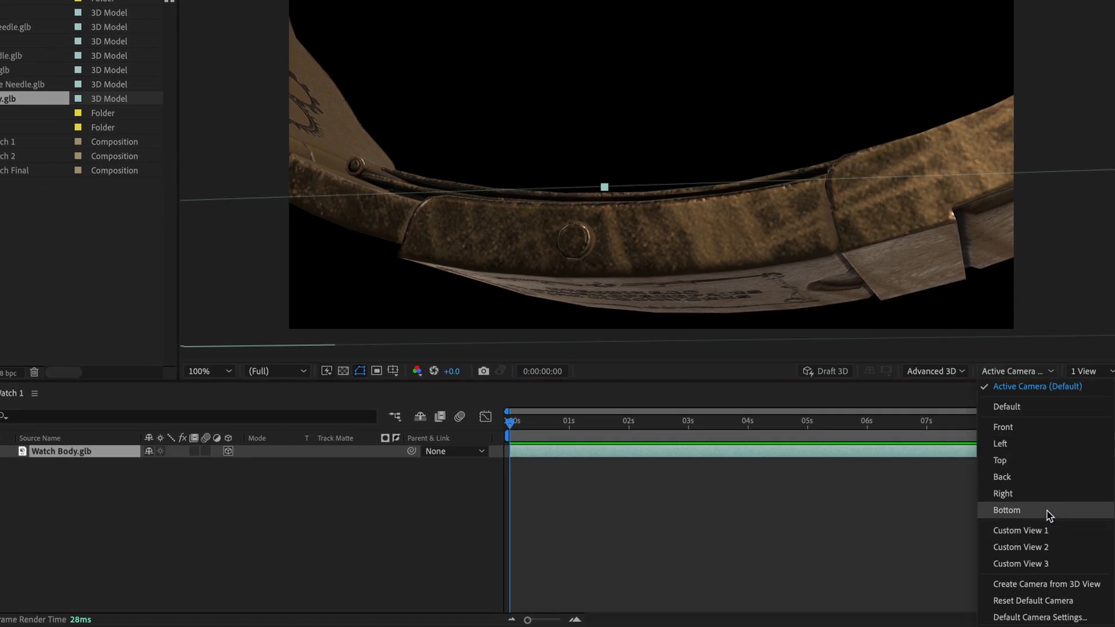
left_click(1045, 531)
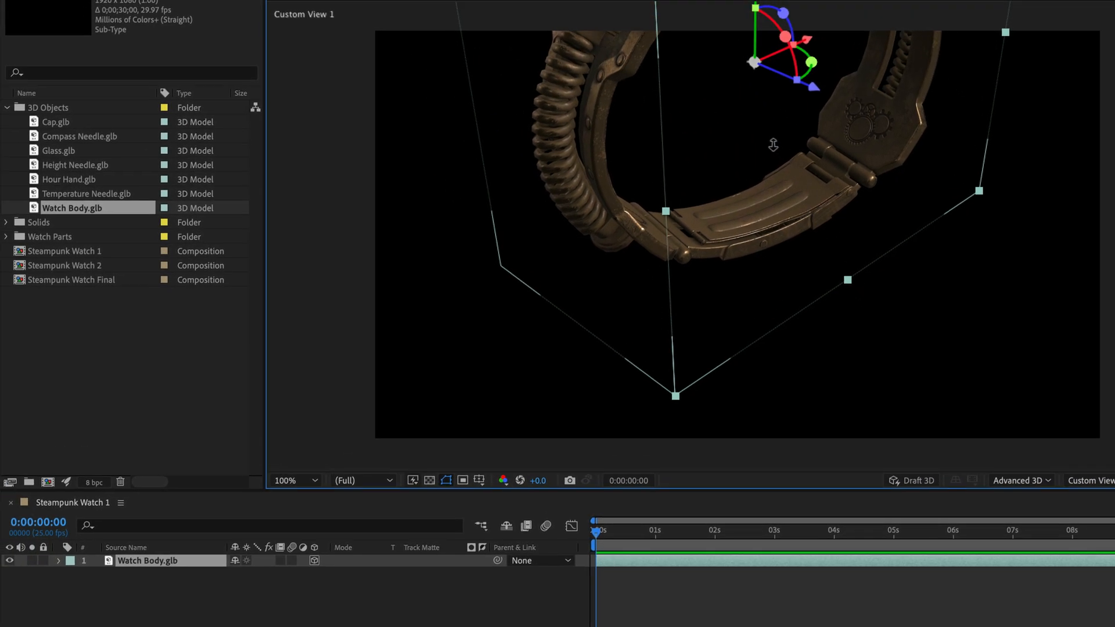
left_click_drag(774, 145, 767, 331)
left_click_drag(752, 147, 754, 251)
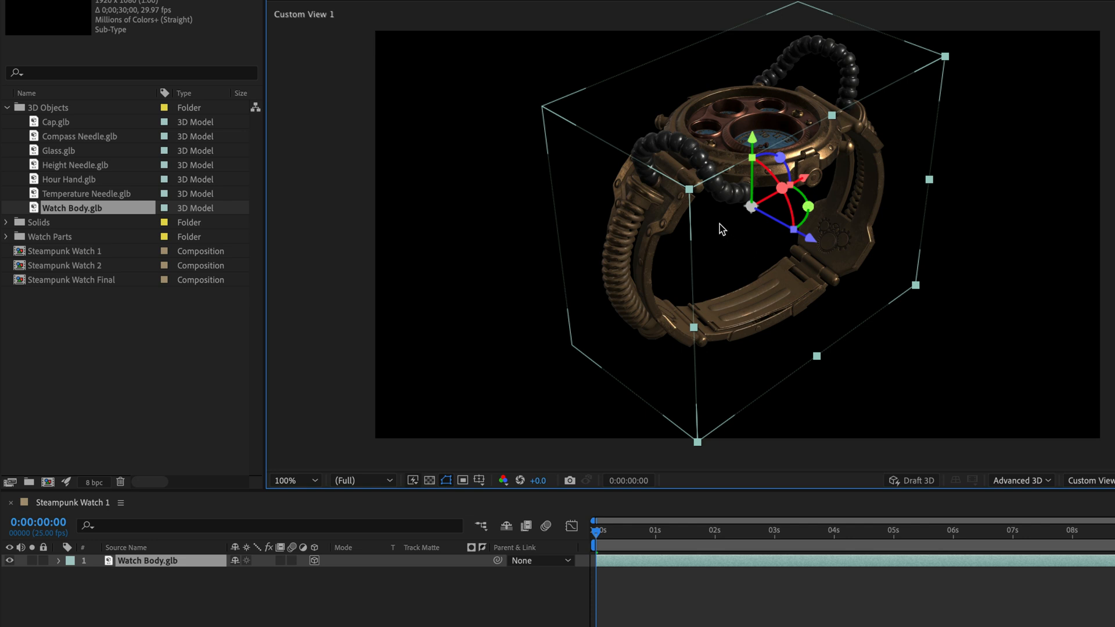
left_click_drag(719, 225, 785, 299)
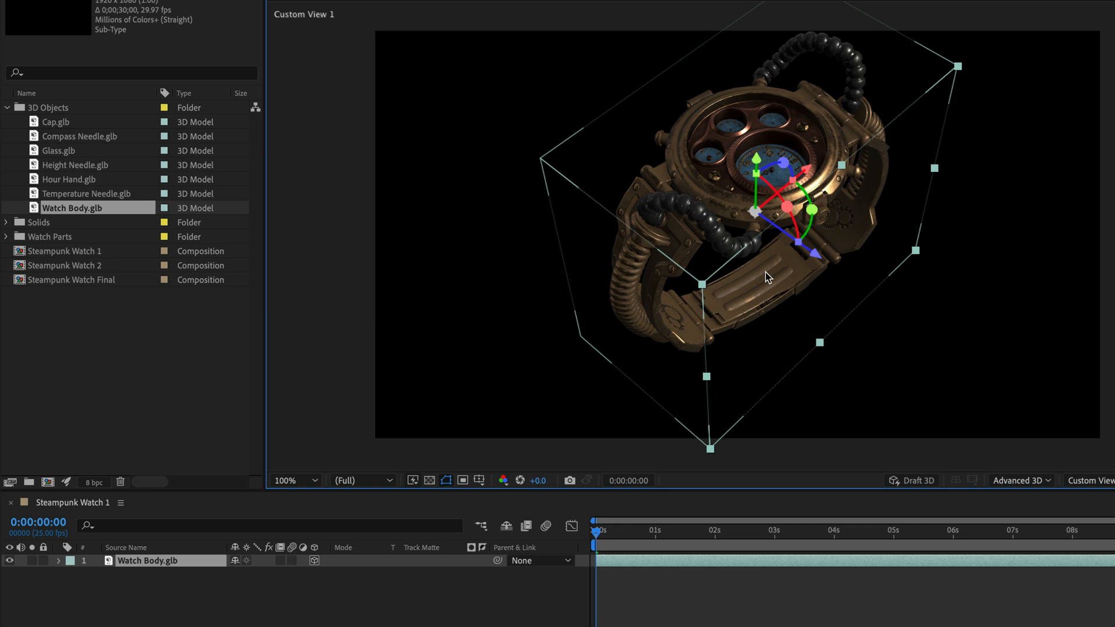
left_click_drag(680, 235, 723, 312)
key("3")
left_click_drag(738, 235, 720, 253)
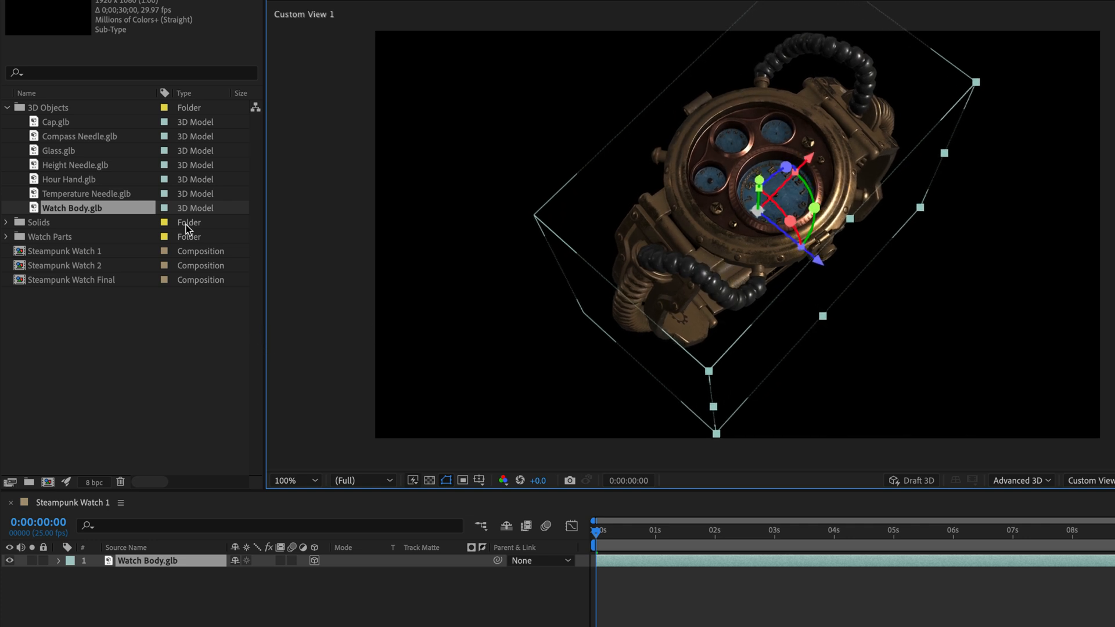
Step: Add Cap.glb above the Watch Body layer with the default model settings and hide the Cap layer
left_click_drag(48, 124, 112, 560)
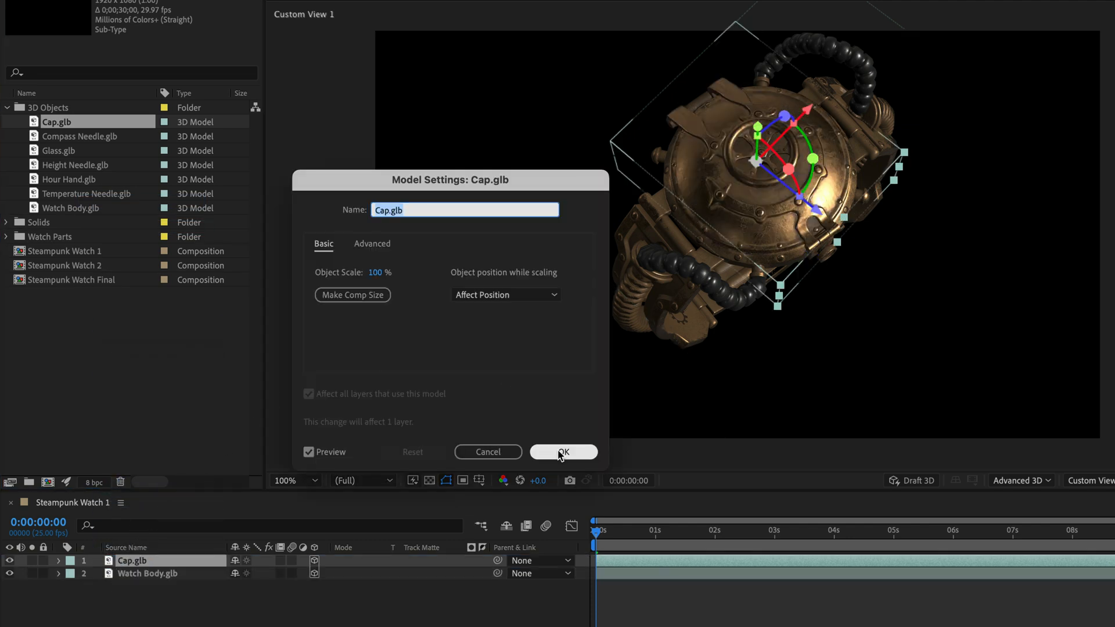
left_click(563, 452)
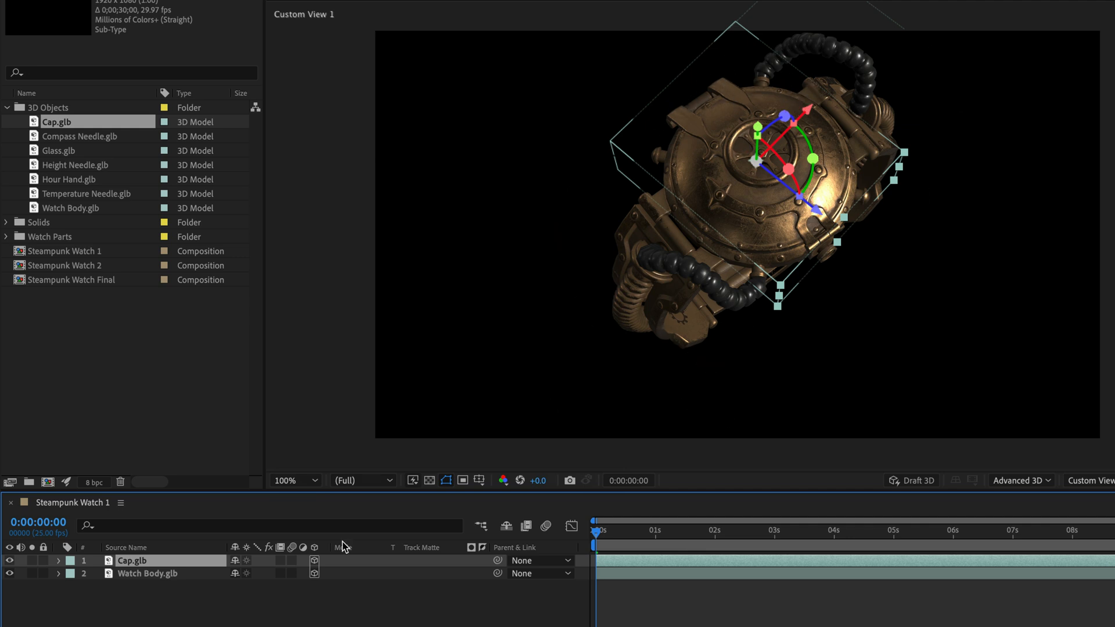
left_click(10, 561)
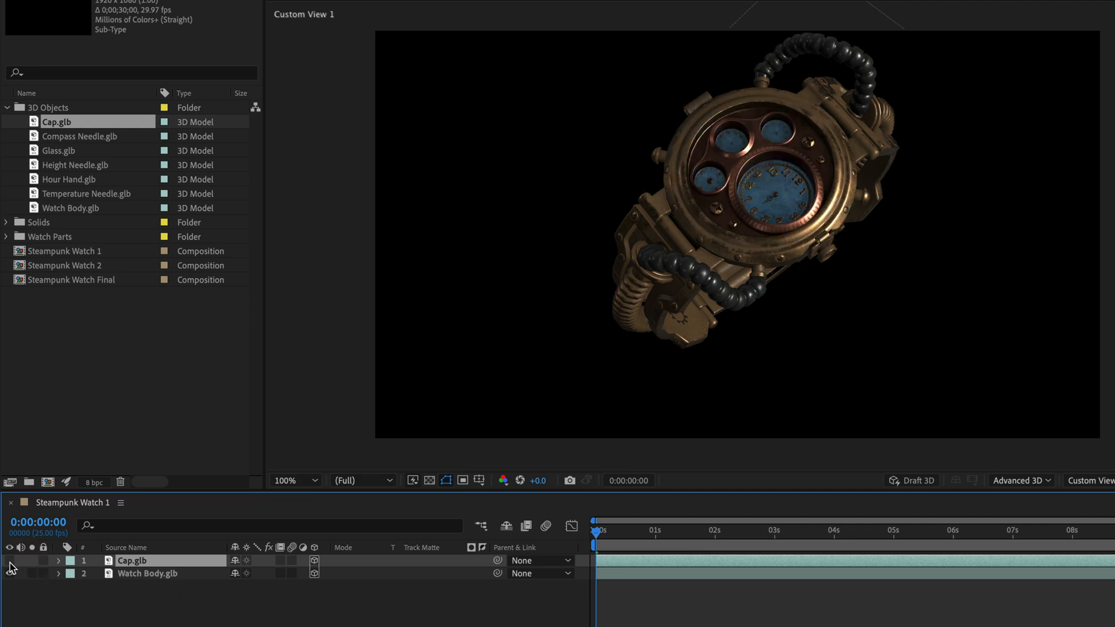
Step: Add the Compass Needle, Glass, Height Needle, Hour Hand and Temperature Needle models above the Cap layer with default settings, and deselect them
left_click(68, 140)
left_click(68, 194, "shift")
left_click_drag(68, 163, 116, 561)
left_click(563, 452)
left_click(563, 453)
left_click(563, 452)
left_click(563, 453)
left_click(564, 454)
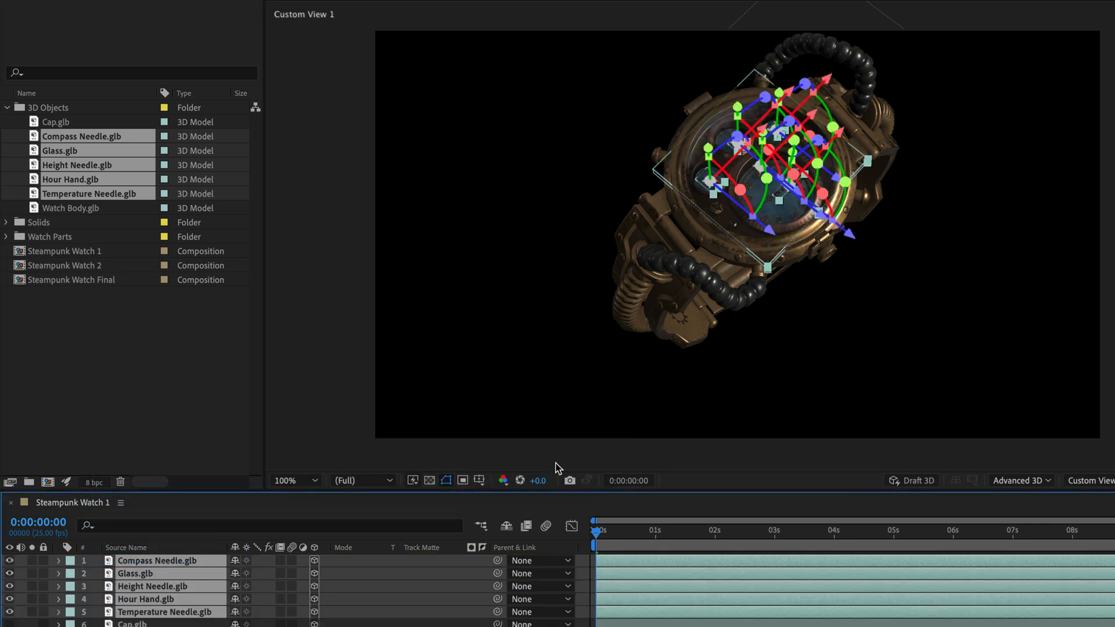
key("F2")
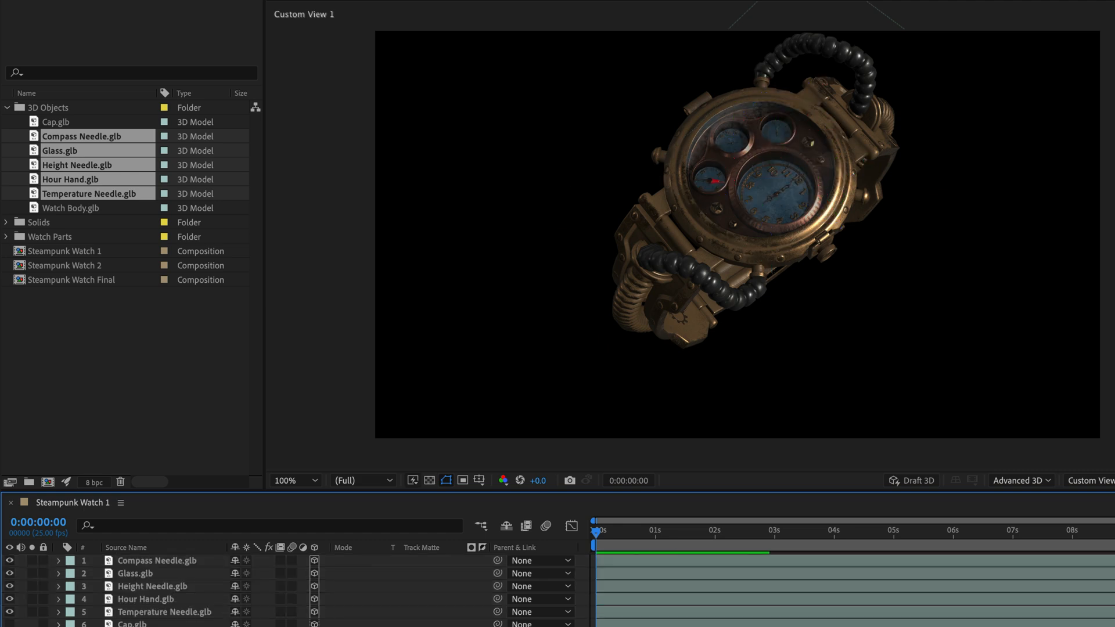
Step: Parent the cap, glass and all needle and hand layers to Watch Body.glb, and rotate the body slightly about its Z axis
left_click_drag(9, 588, 9, 575)
left_click(144, 563)
left_click(130, 624, "shift")
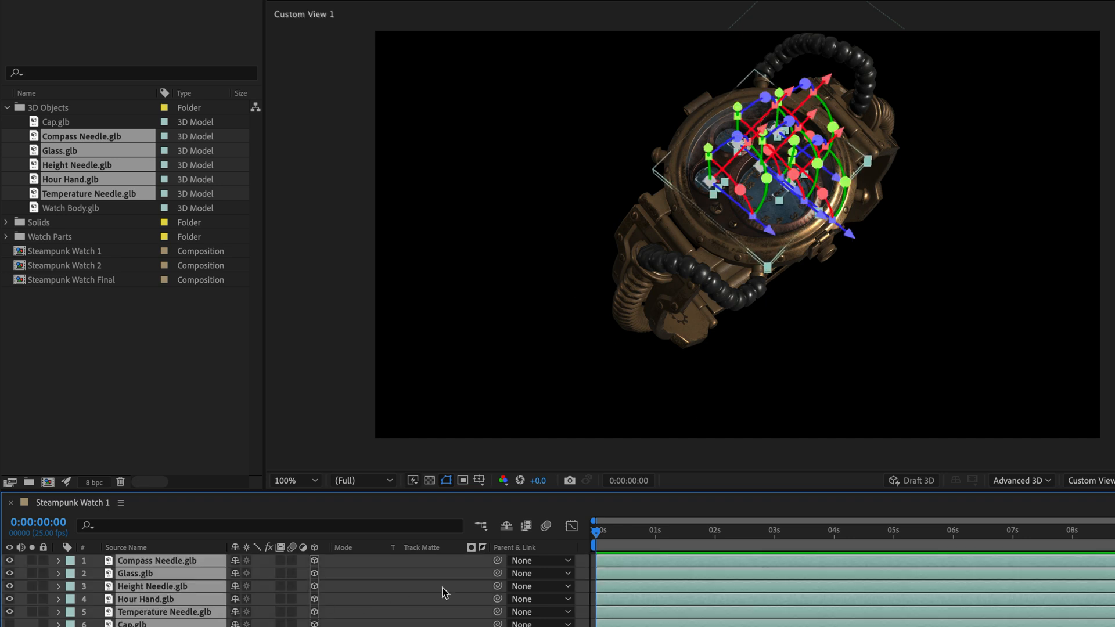
left_click_drag(498, 560, 160, 617)
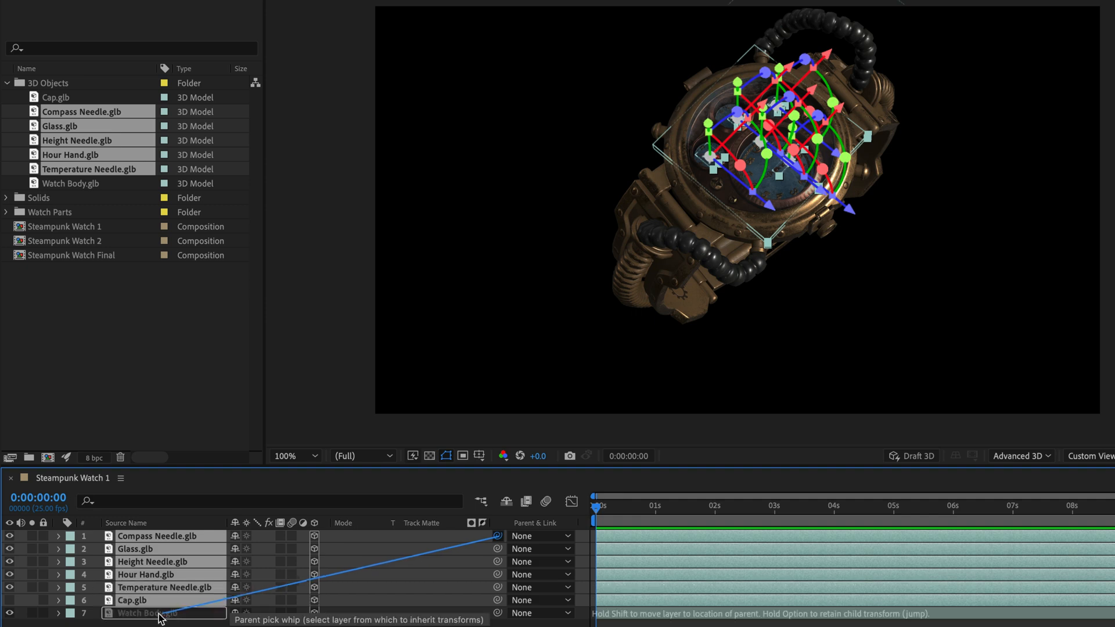
left_click(161, 617)
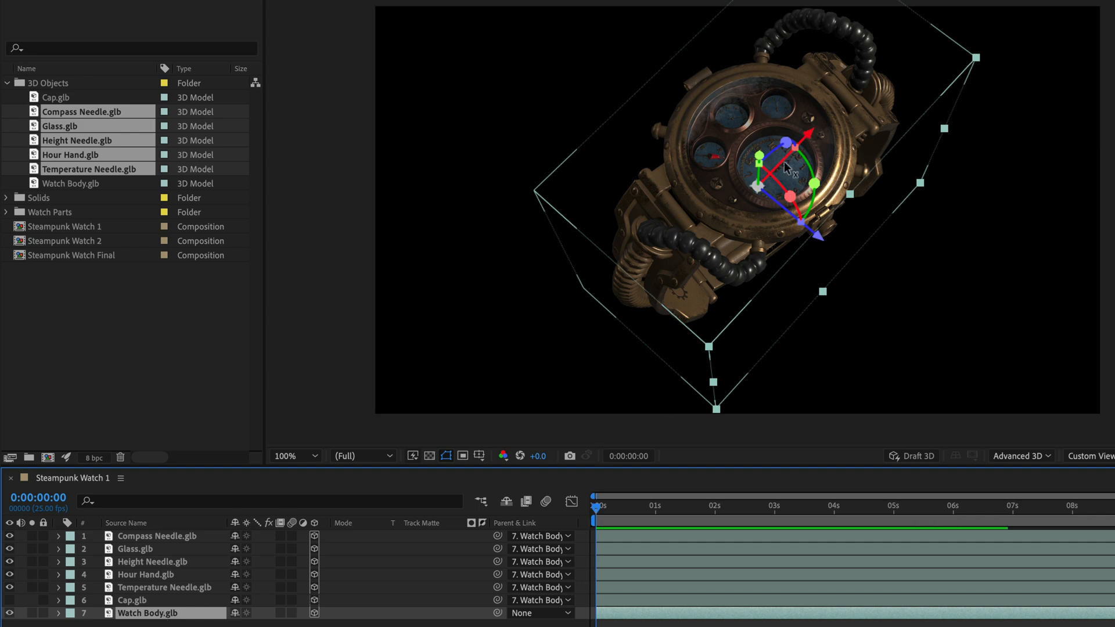
left_click_drag(785, 143, 757, 185)
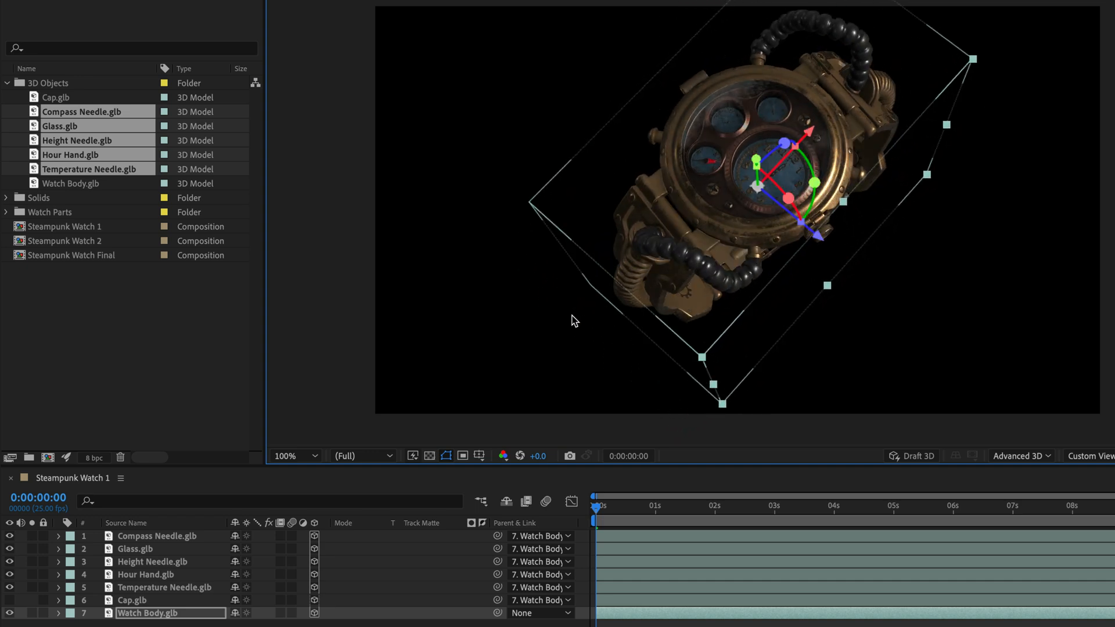
Step: Show the Cap layer and move its anchor point with the Pan Behind tool to the hinge side, about X 175.4, Z 479.7
left_click(122, 603)
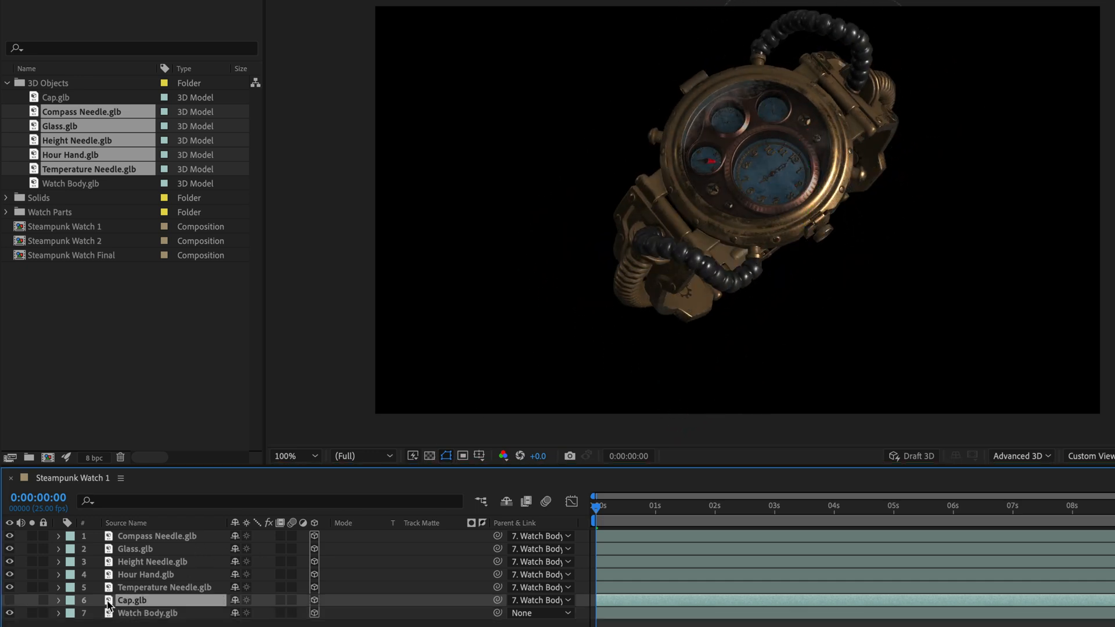
left_click(9, 601)
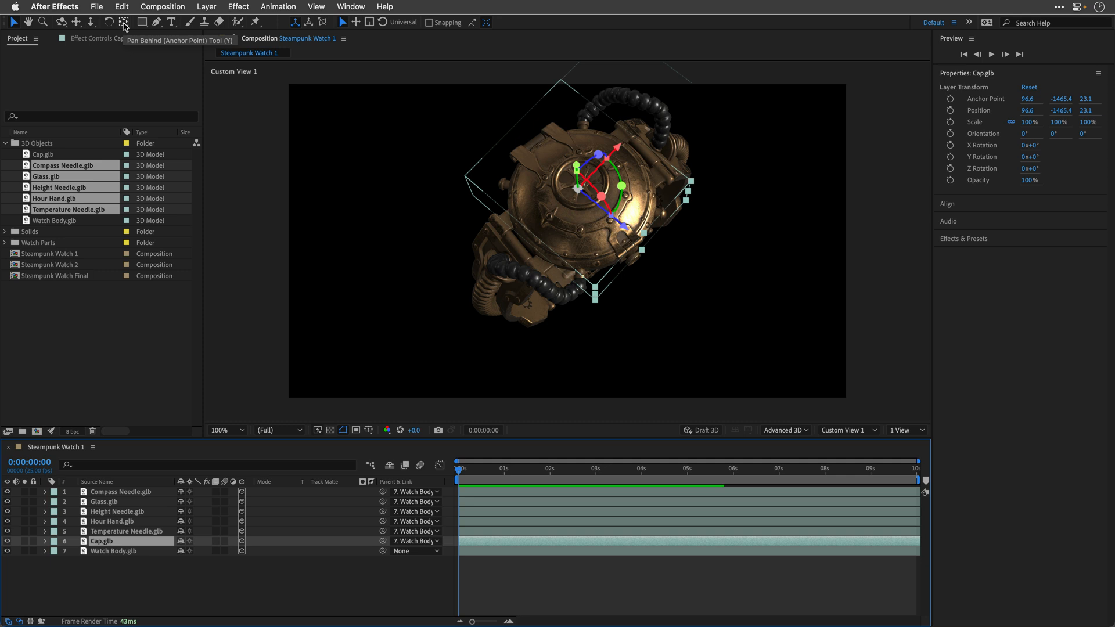
left_click(124, 23)
left_click_drag(624, 228, 568, 188)
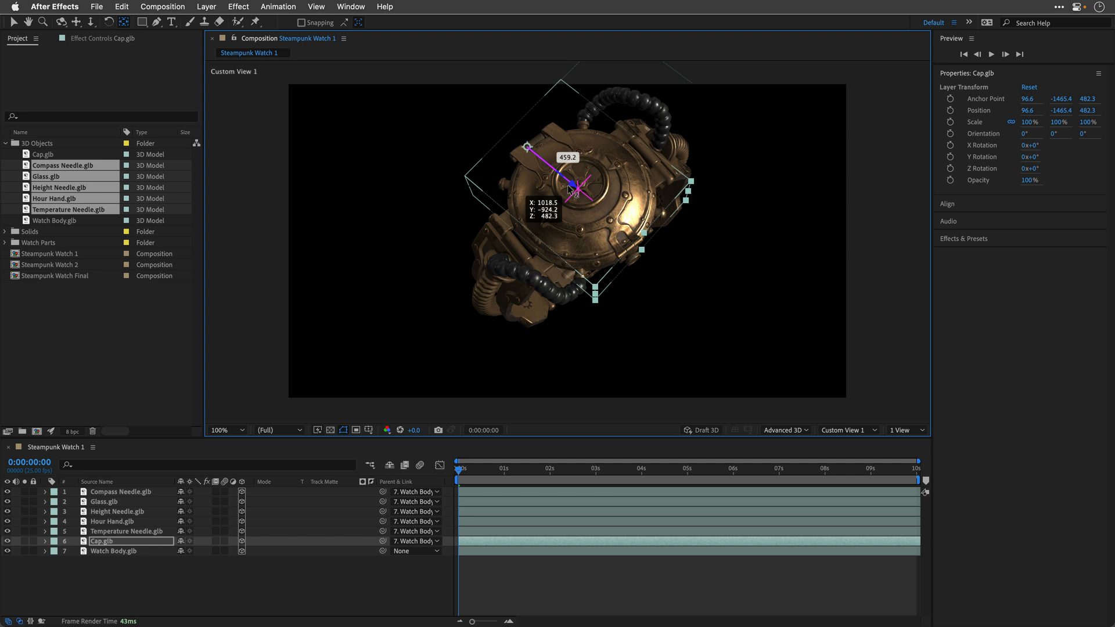
left_click_drag(569, 187, 568, 186)
left_click_drag(568, 110, 578, 103)
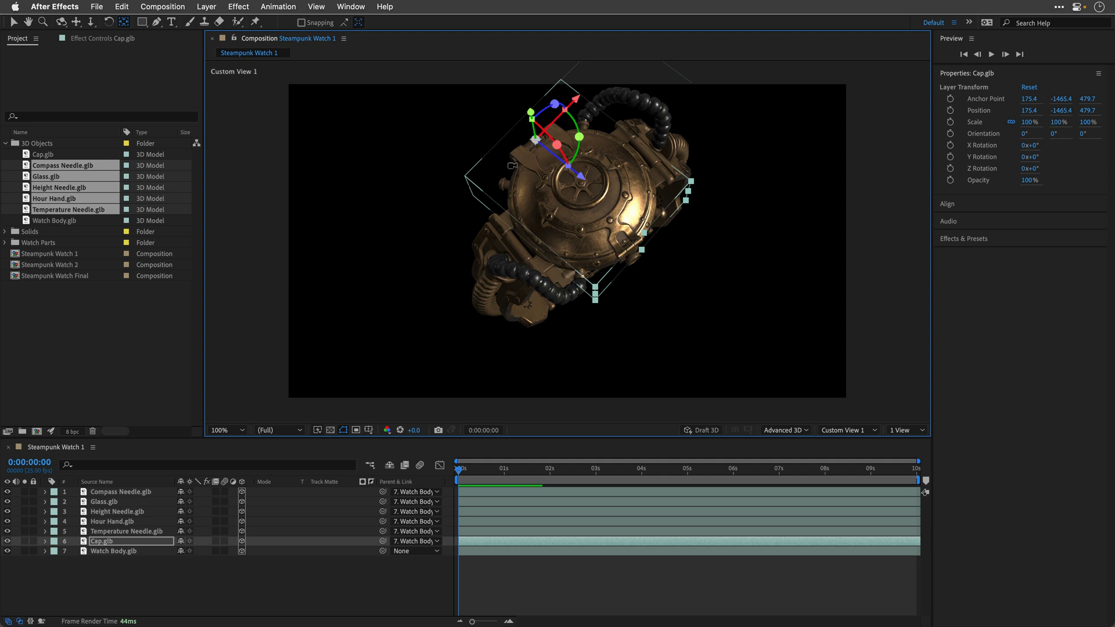
Step: Refine the Cap's anchor point at its hinge to about 232.6, -1336.4, 499.8 and test its X Rotation
left_click_drag(513, 165, 671, 105)
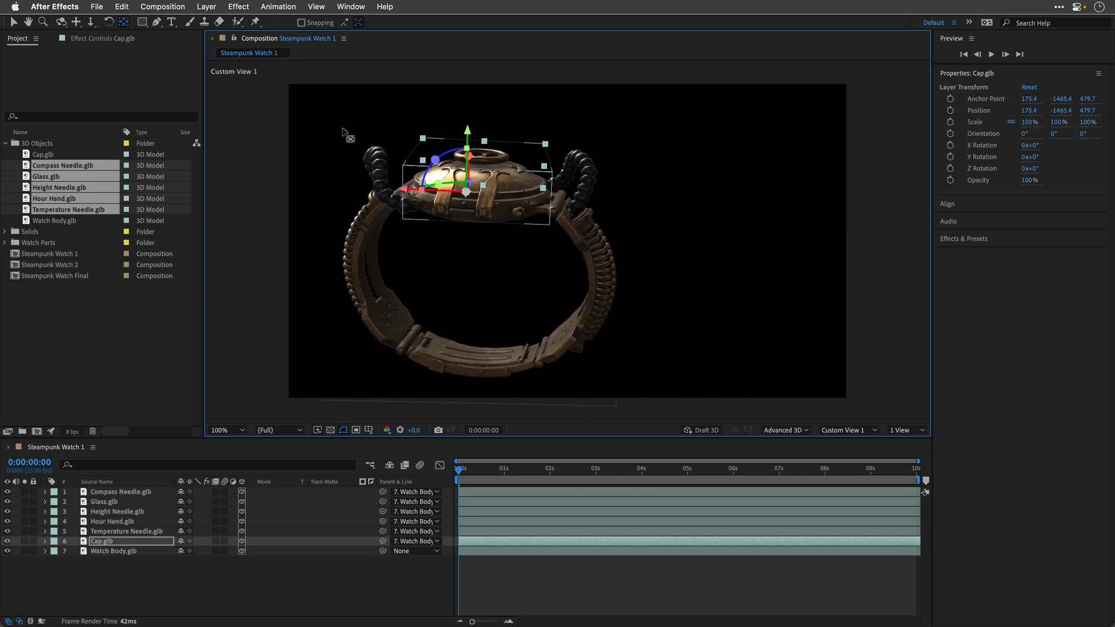
left_click_drag(467, 138, 466, 157)
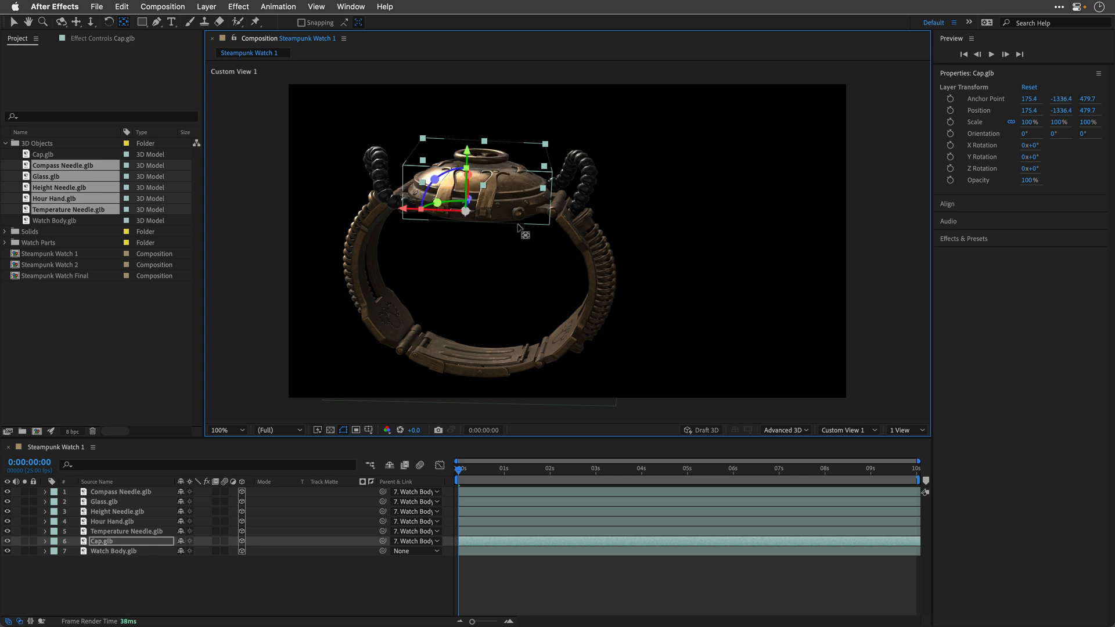
left_click_drag(558, 234, 456, 281)
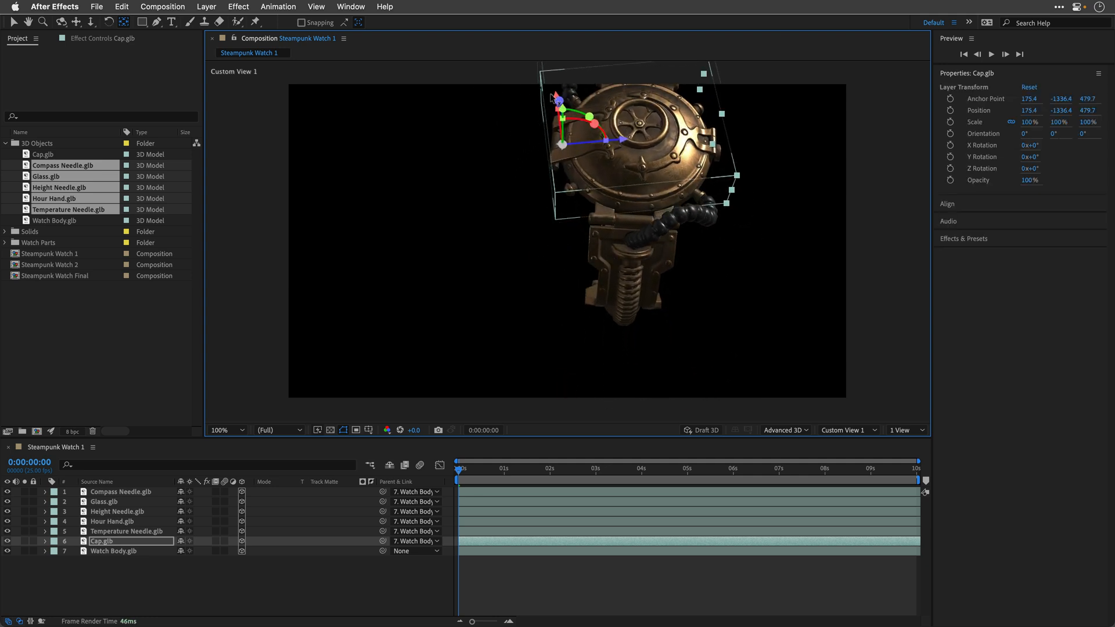
left_click_drag(555, 98, 556, 243)
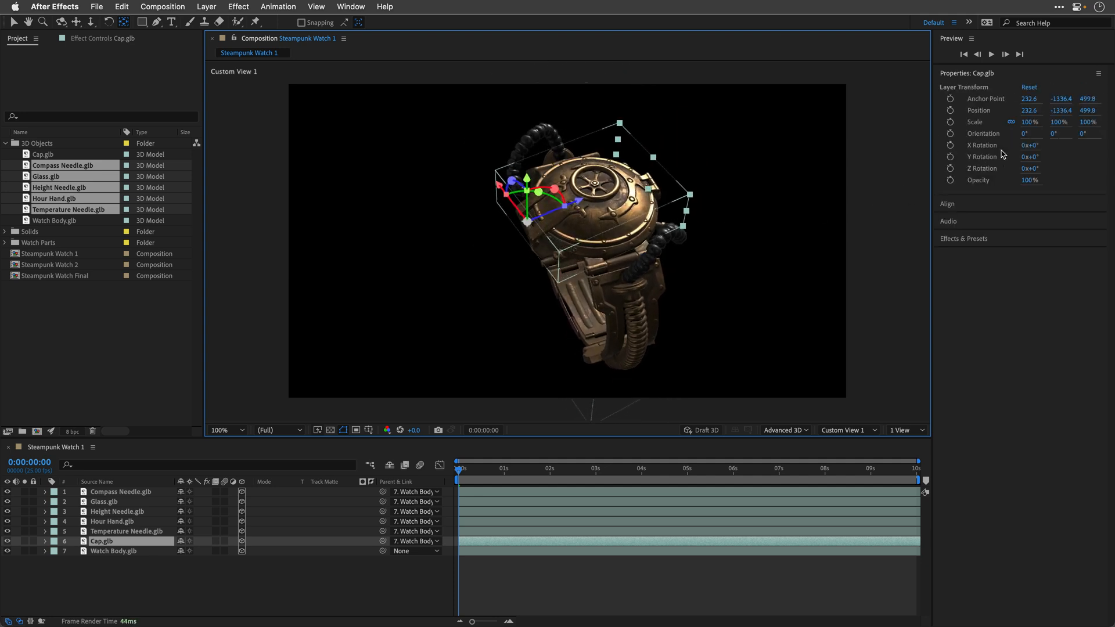
left_click_drag(1032, 149, 1000, 157)
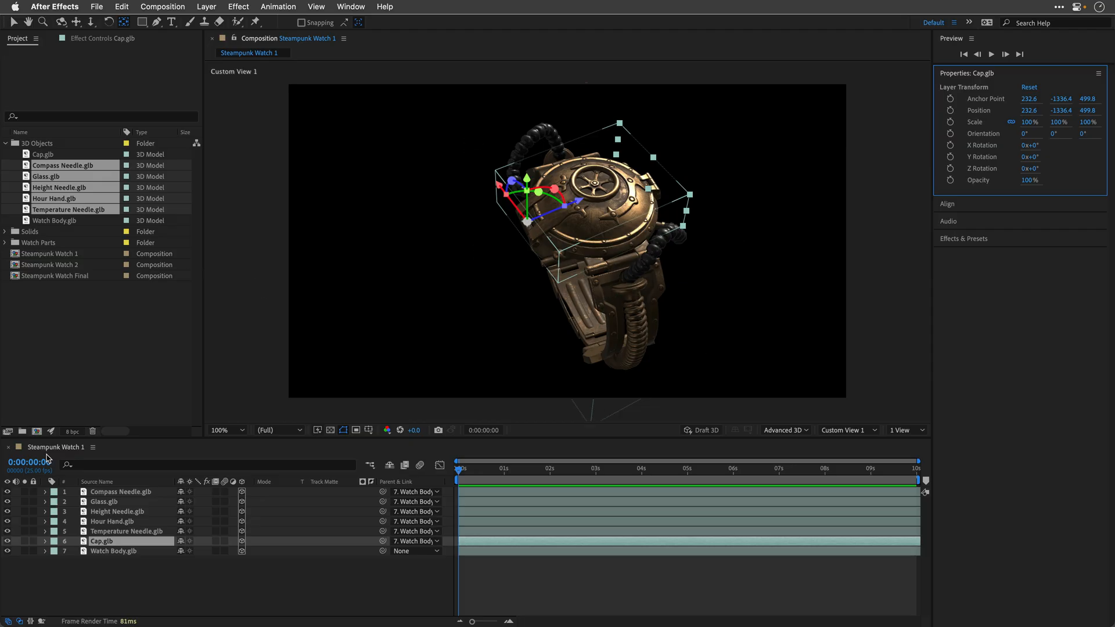
Step: Collapse the 3D Objects folder and switch from Steampunk Watch 1 to the Steampunk Watch 2 composition
left_click(47, 454)
key("super+w")
left_click(6, 144)
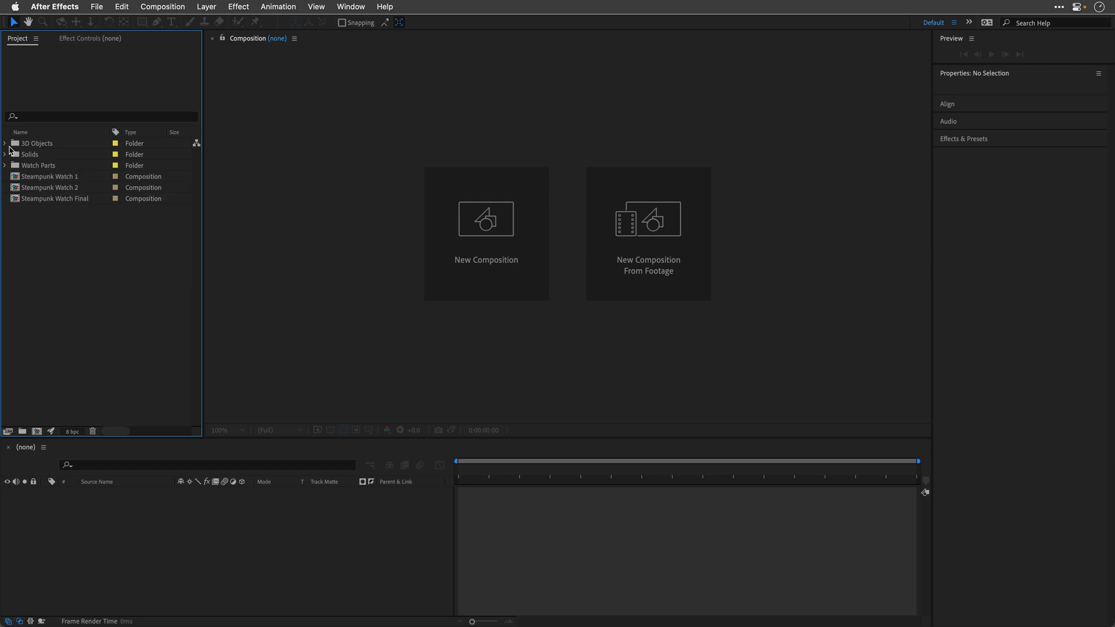
double_click(42, 189)
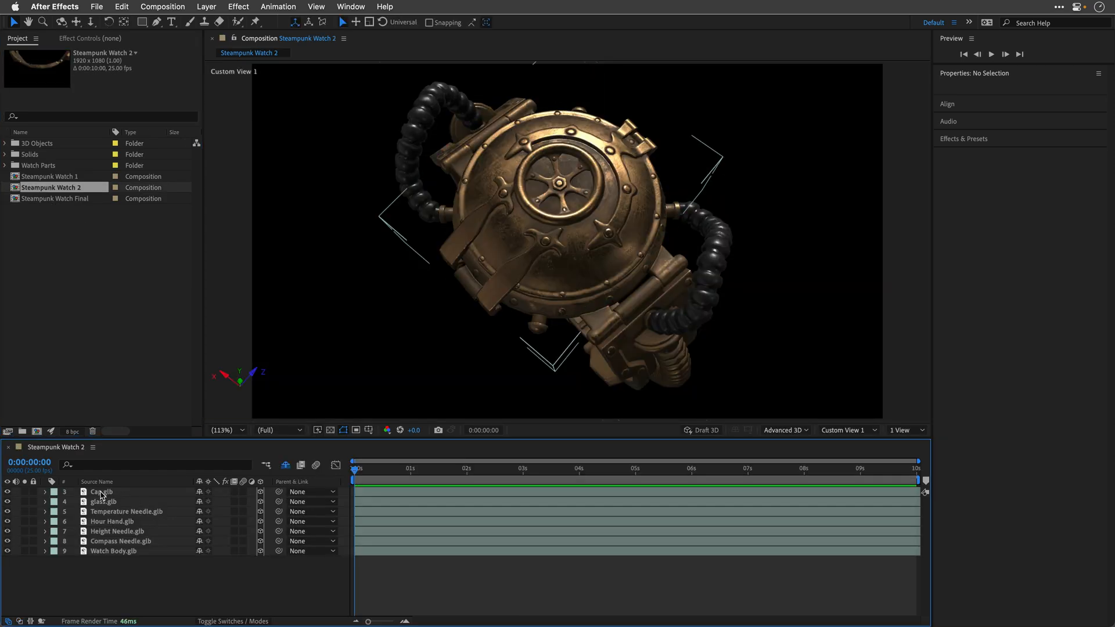
Step: Animate the Cap layer opening by keyframing its X Rotation from 0° at the start to -125° at 5 seconds
left_click(101, 493)
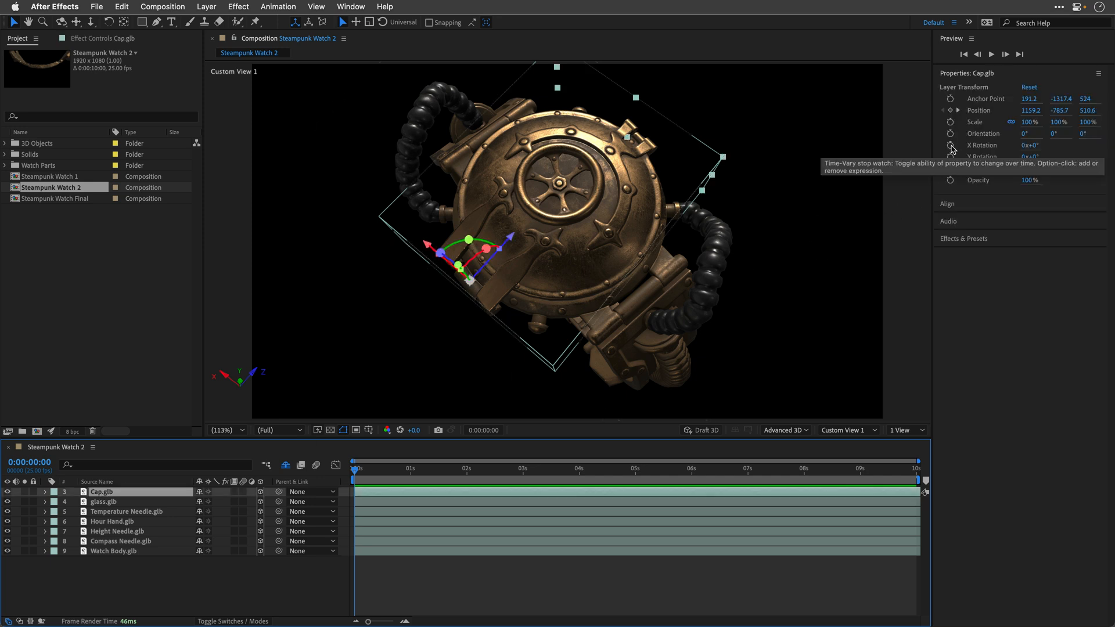
left_click(950, 146)
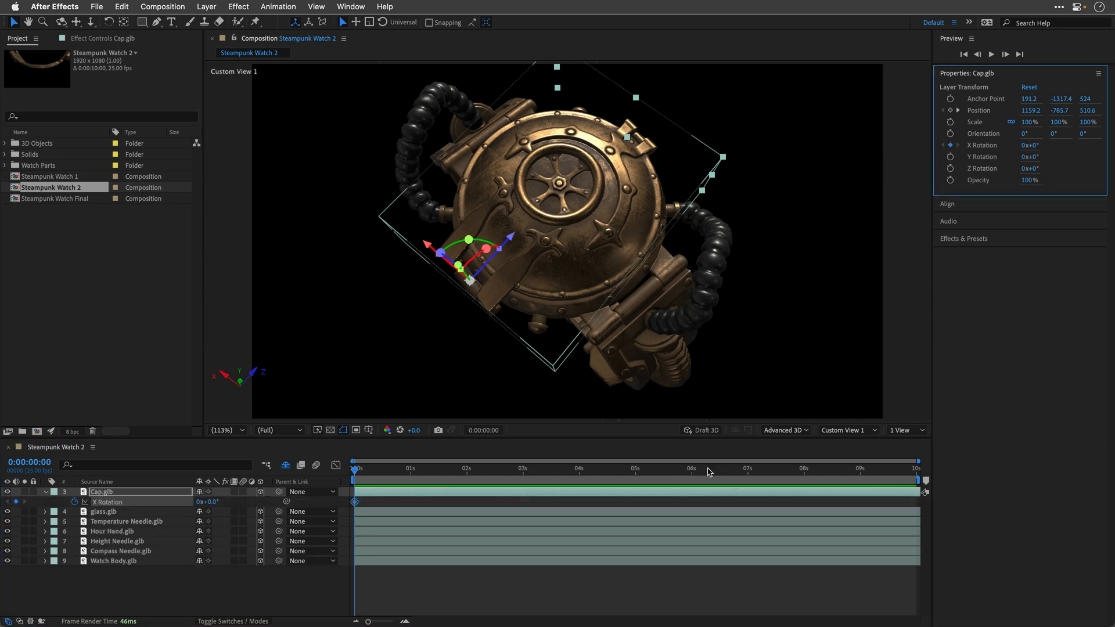
left_click(636, 471)
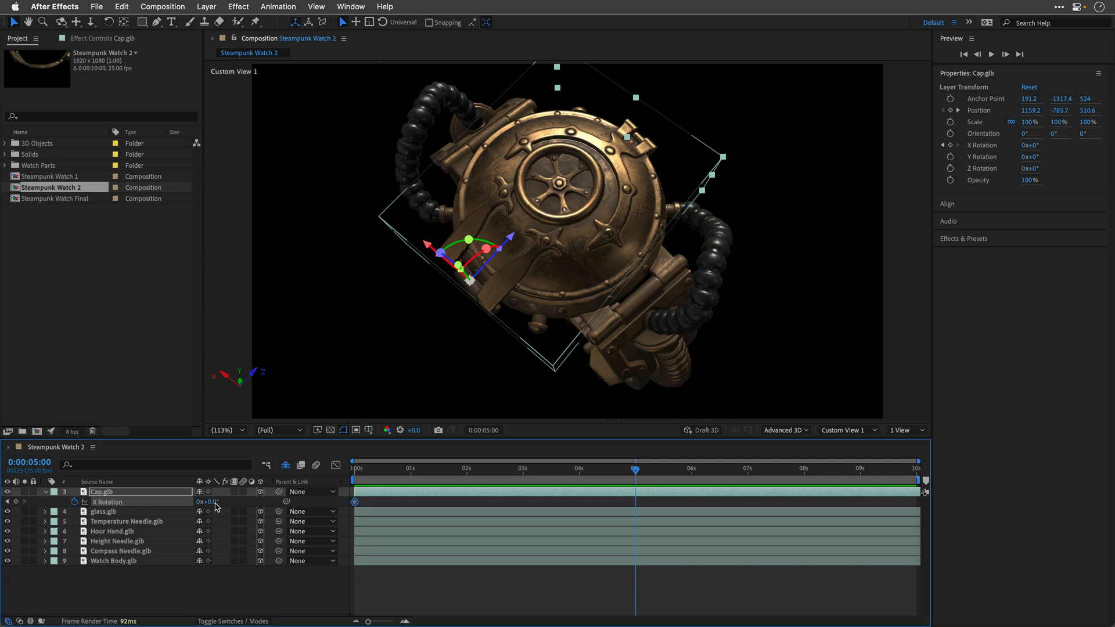
left_click_drag(212, 502, 144, 509)
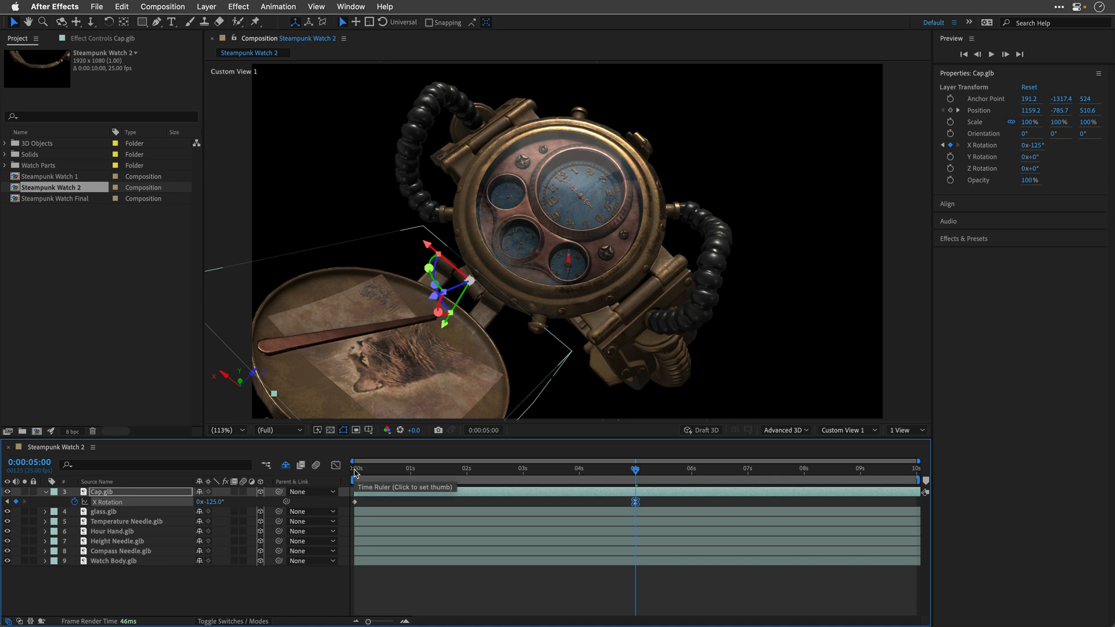
Step: Preview the cap's opening animation from the start of the composition
left_click(350, 475)
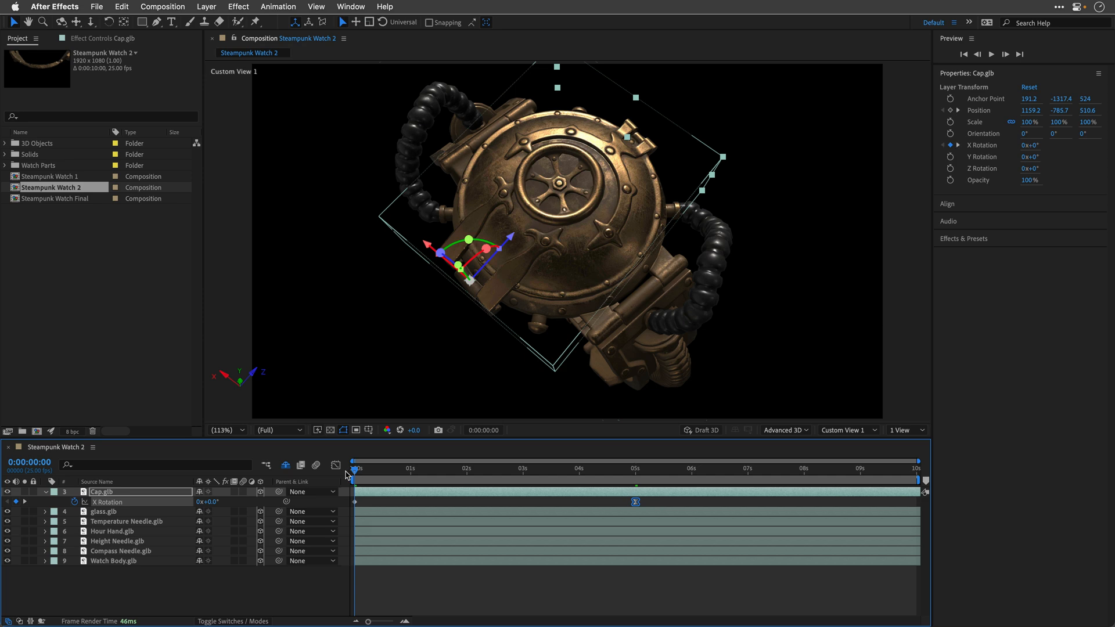
key("space")
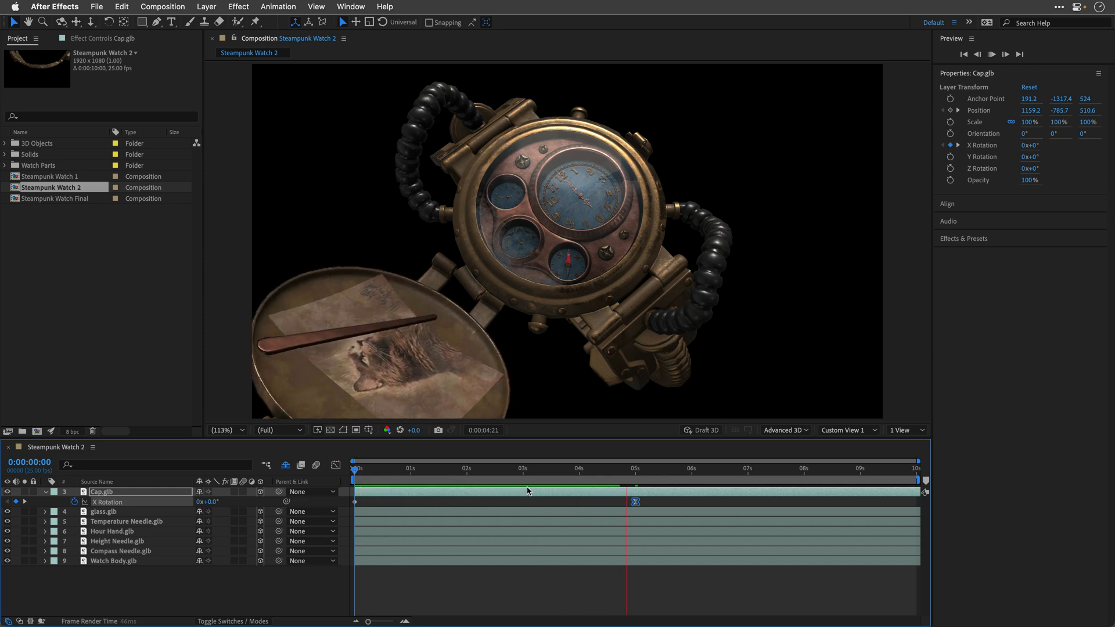
key("space")
Step: Enable Draft 3D and play the cap animation again from the first frame
left_click(704, 431)
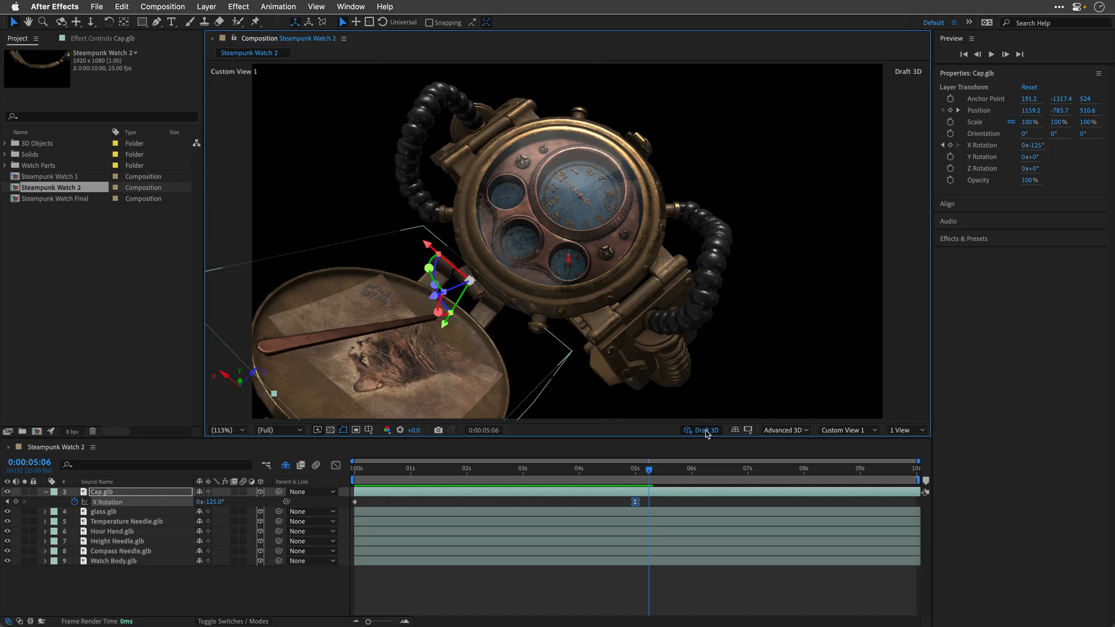
left_click_drag(650, 475, 347, 491)
key("space")
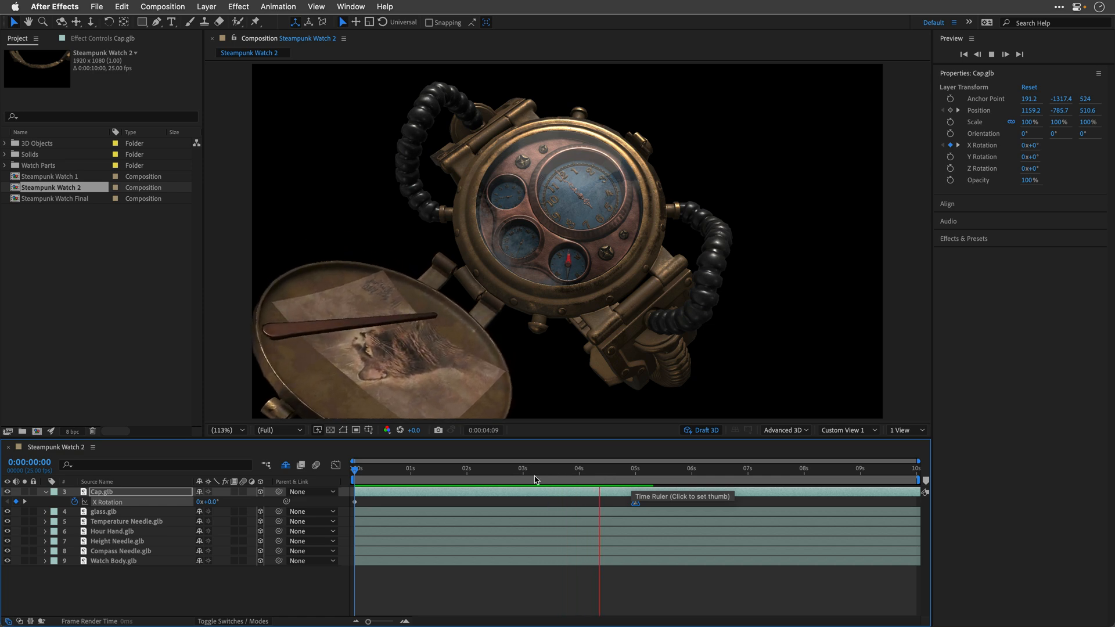
key("space")
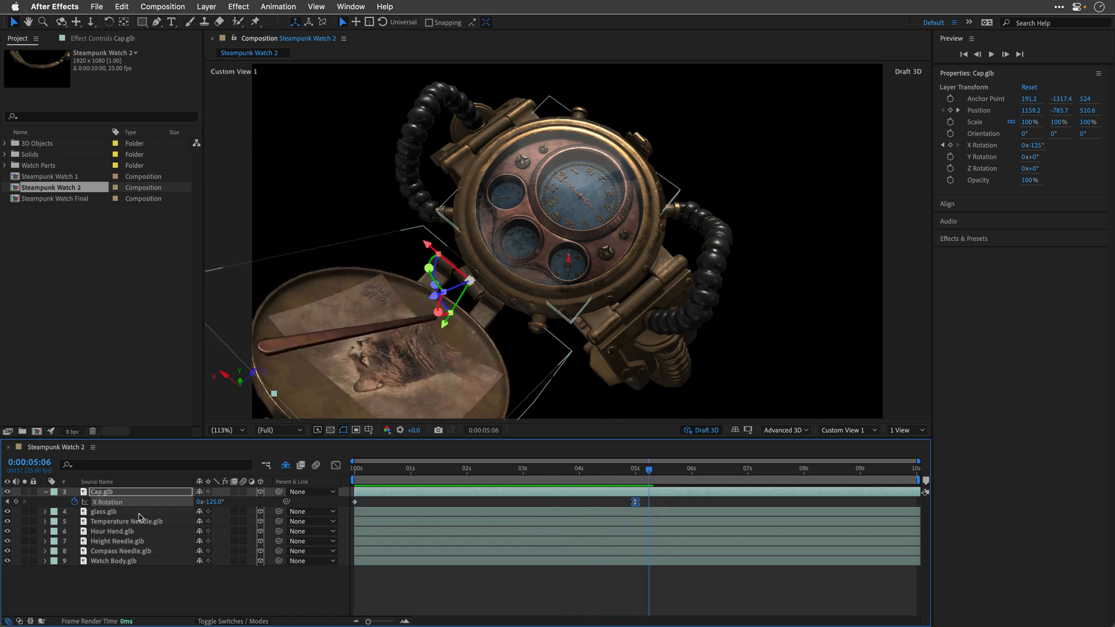
Step: Select the Temperature Needle layer, return to the first frame, and hide the Cap and glass layers to expose the dials
left_click(111, 522)
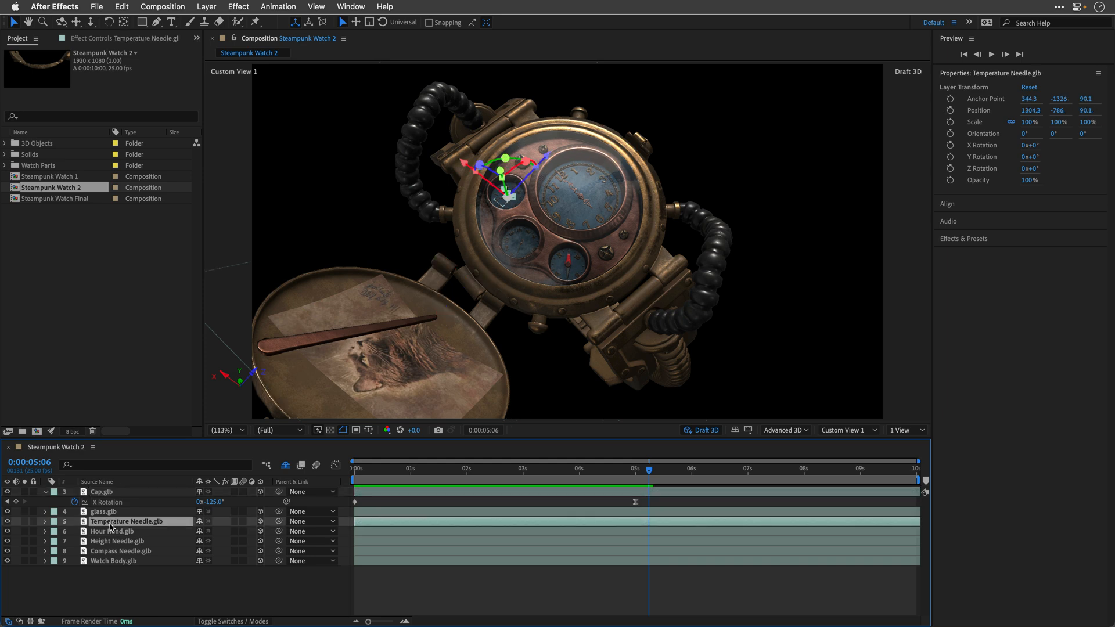
left_click_drag(364, 471, 332, 473)
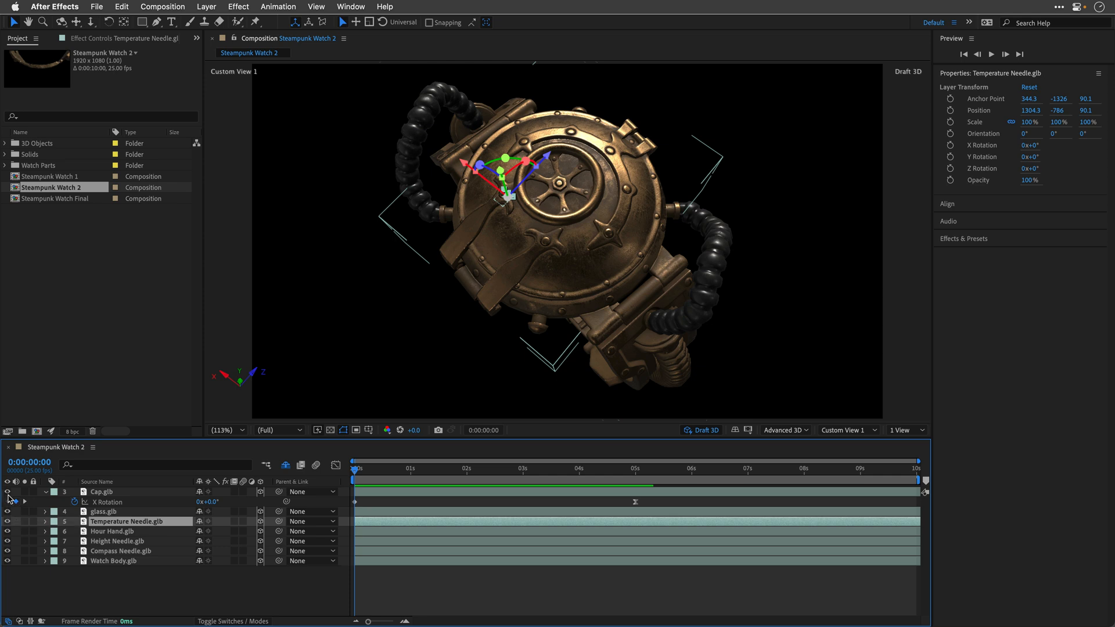
left_click(7, 492)
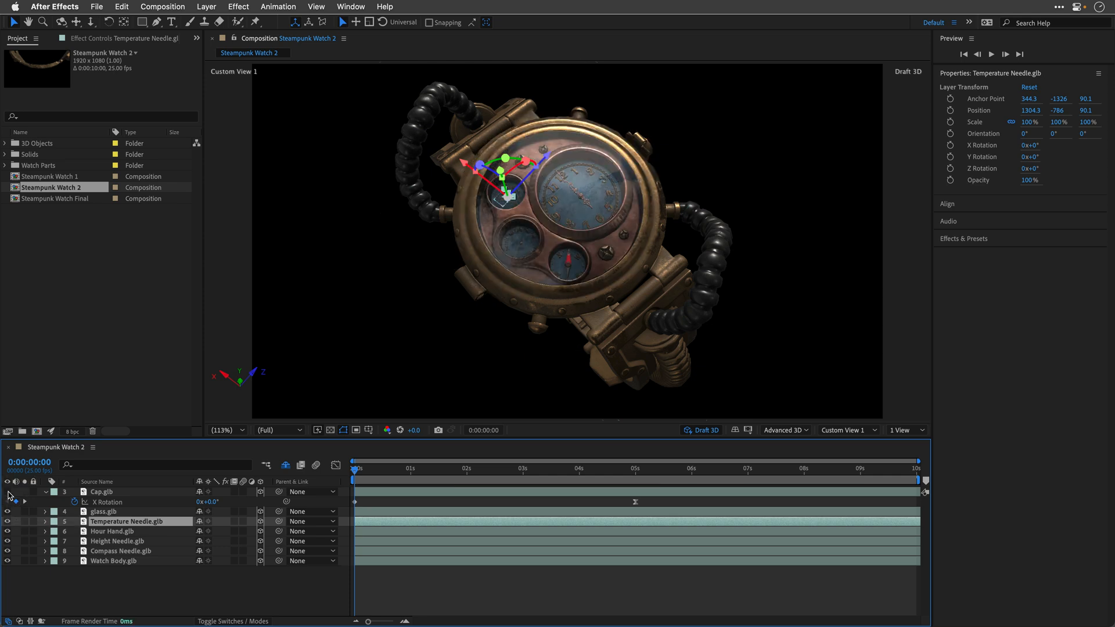
left_click(7, 512)
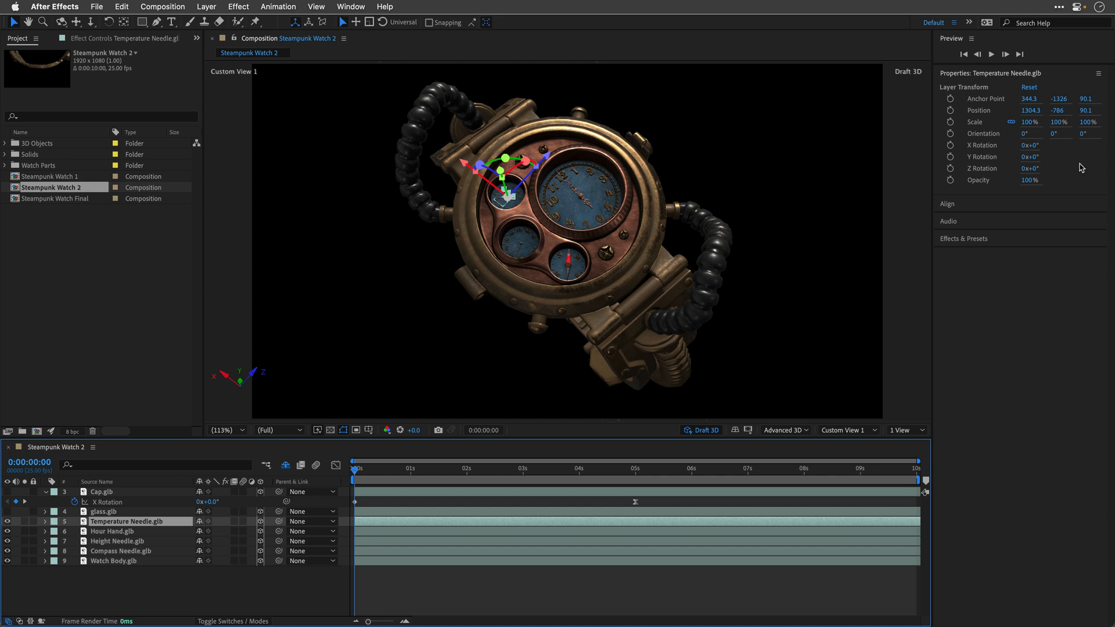
Step: Undo a trial turn of the Temperature Needle and apply the expression wiggle(1,150) to its Y Rotation
left_click_drag(1031, 157, 1058, 161)
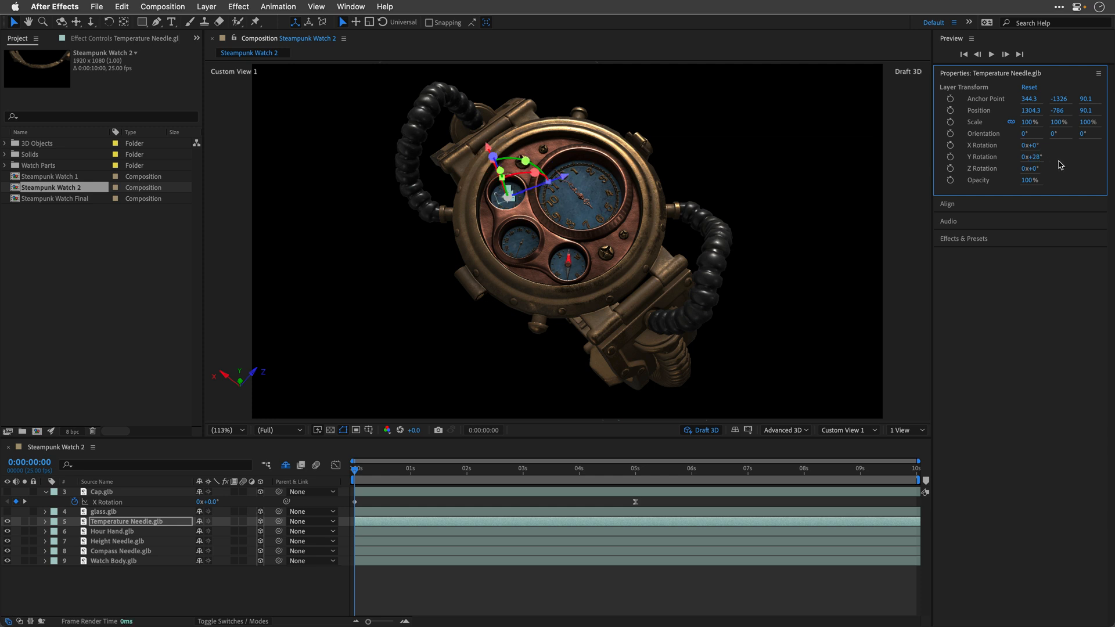
key("super+z")
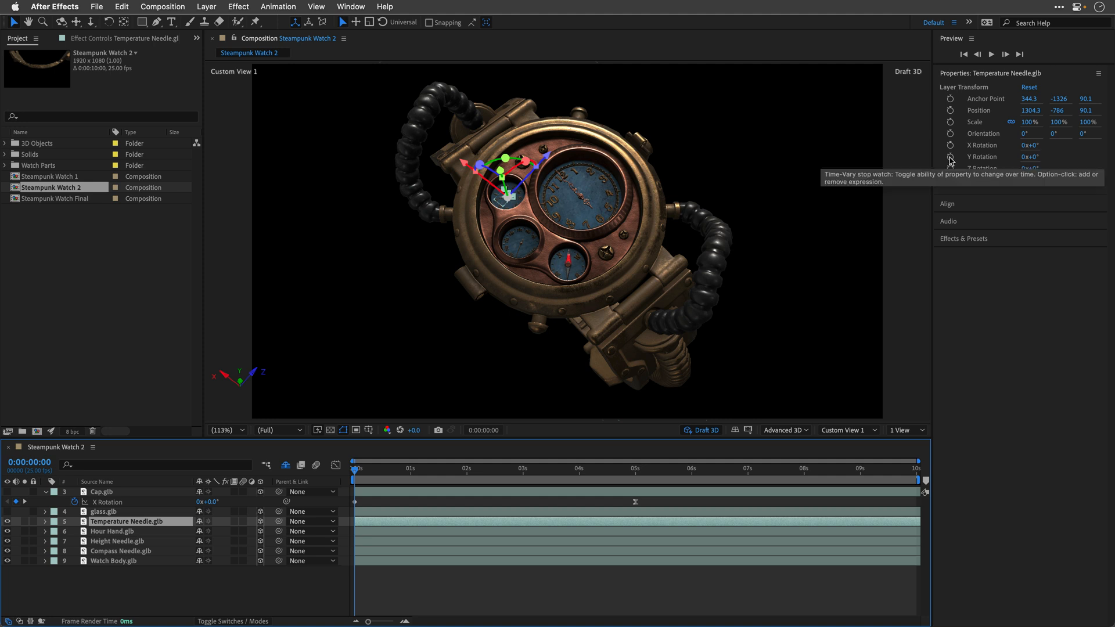
left_click(950, 157, "alt")
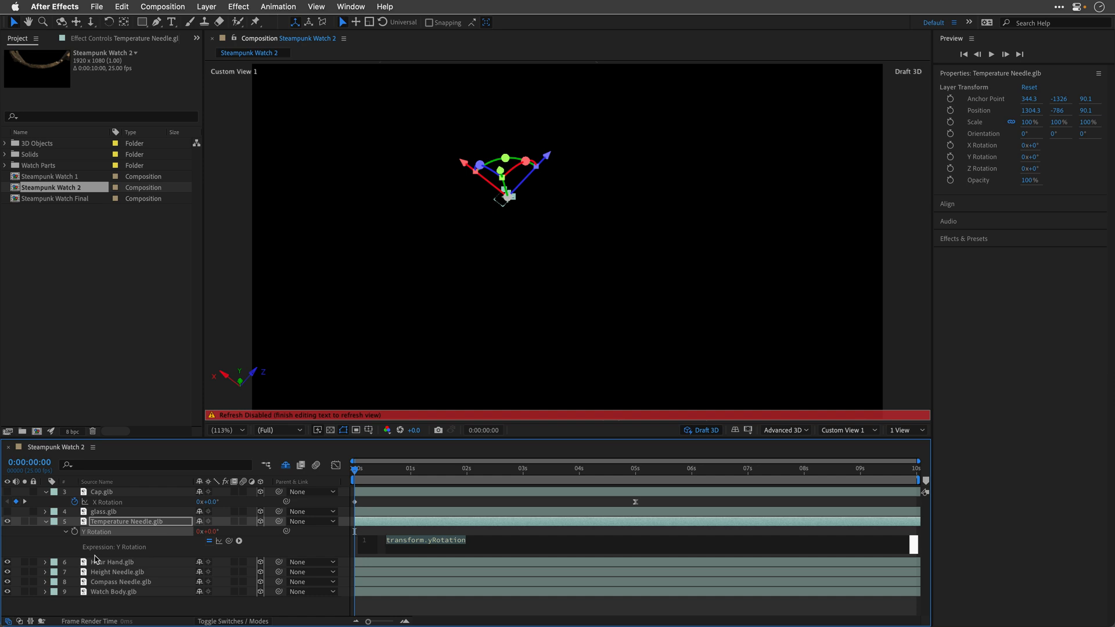
type("wiggl")
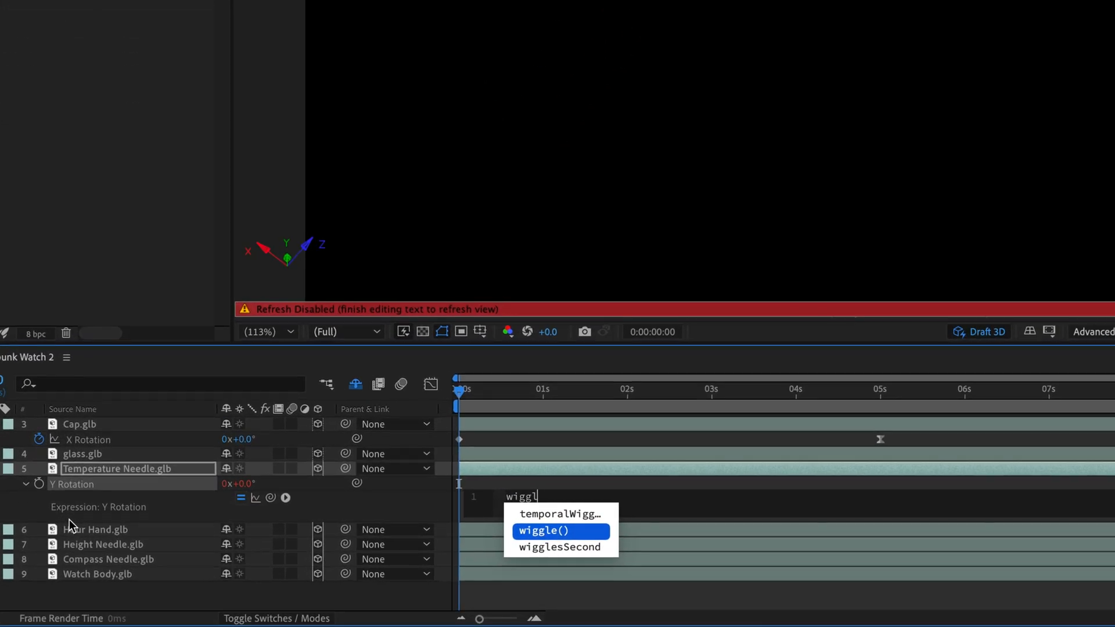
key("Return")
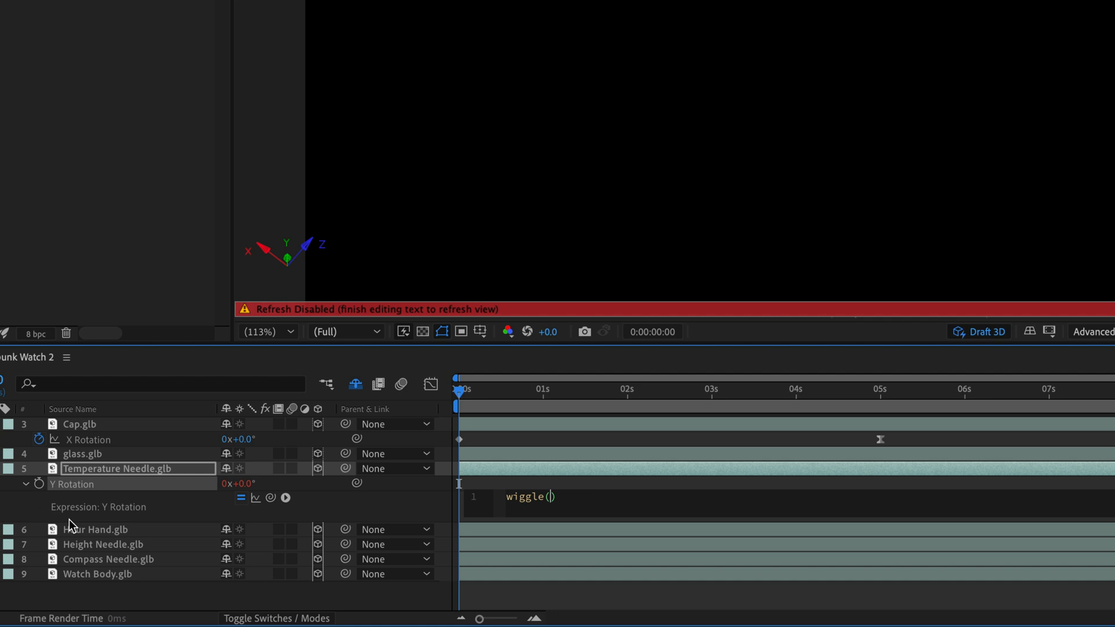
type("1,150")
left_click(72, 519)
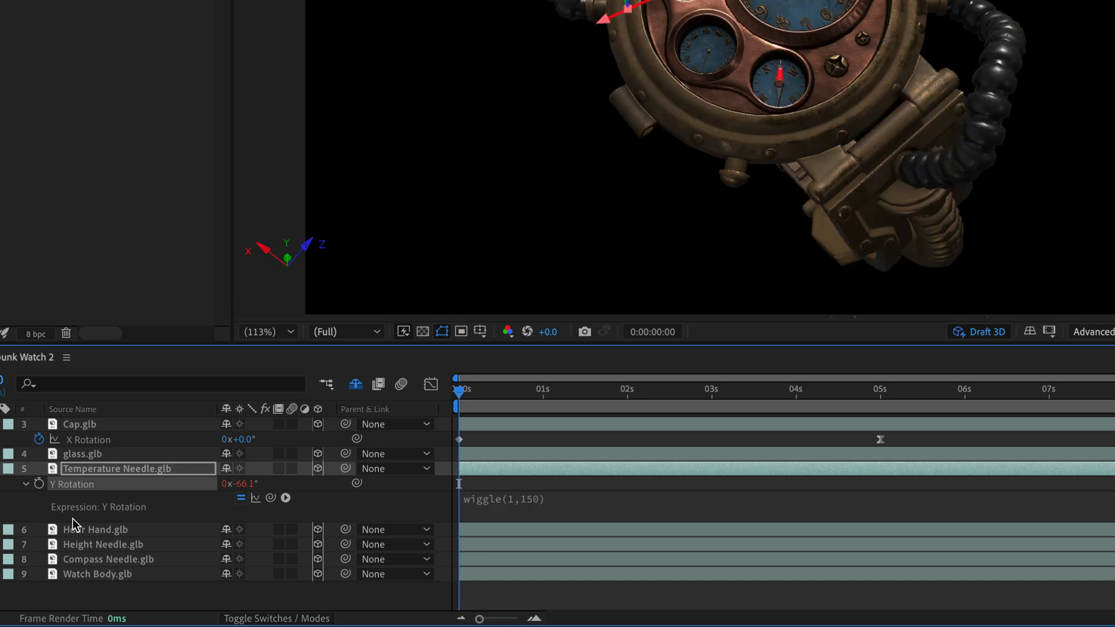
Step: Preview the Temperature Needle's wiggle motion and return to the first frame
key("space")
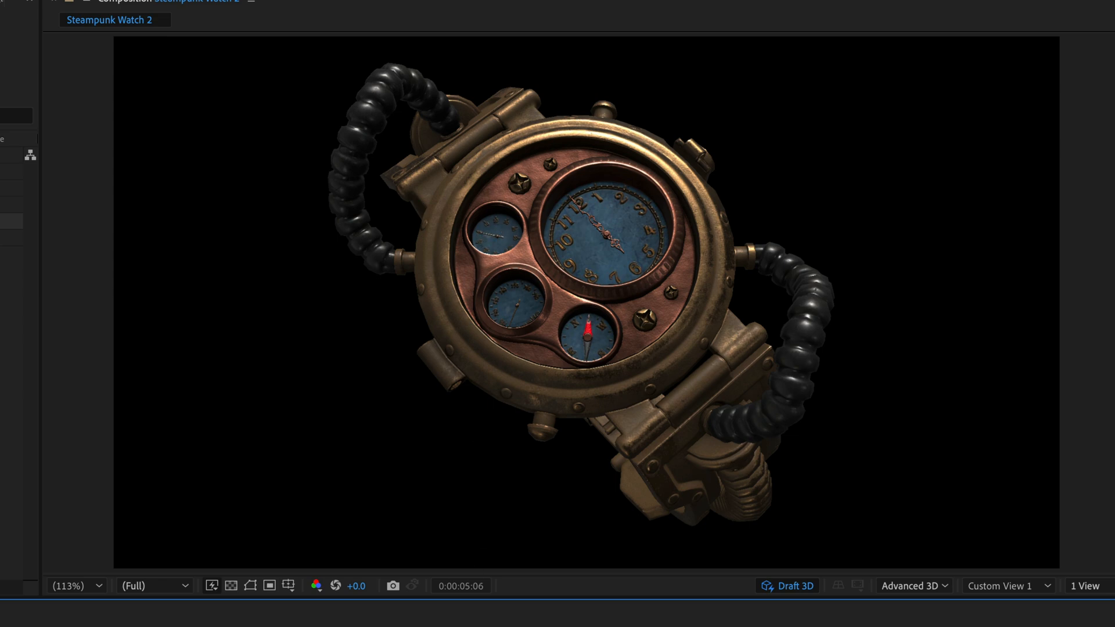
key("space")
key("Home")
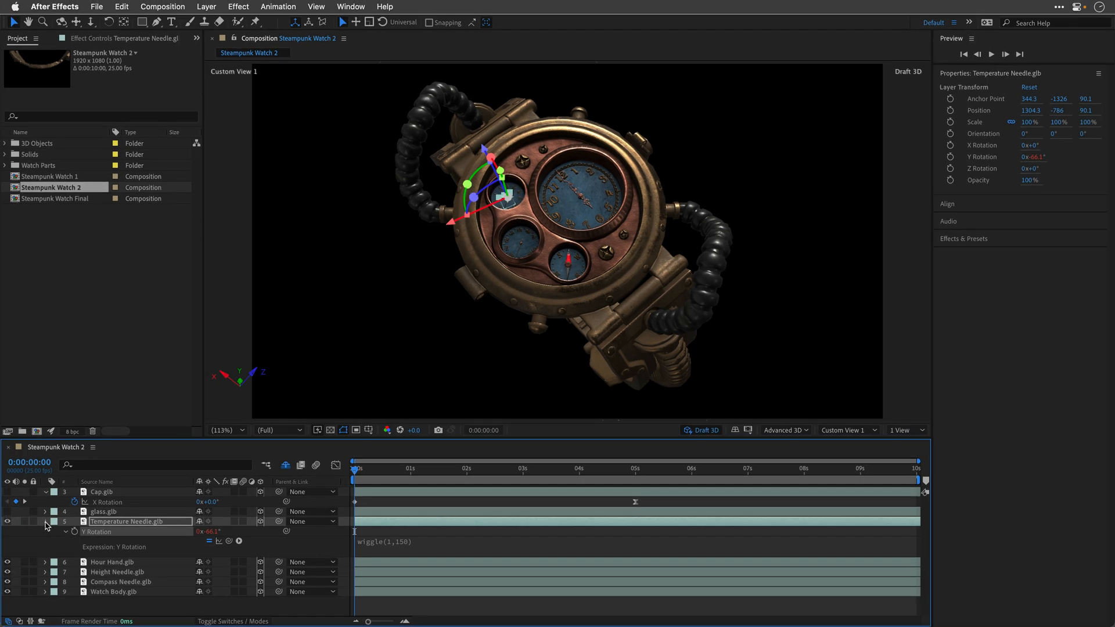
Step: Collapse the Temperature Needle layer, apply the expression time*24 to the Hour Hand layer's Y Rotation, and preview the motion
left_click(45, 522)
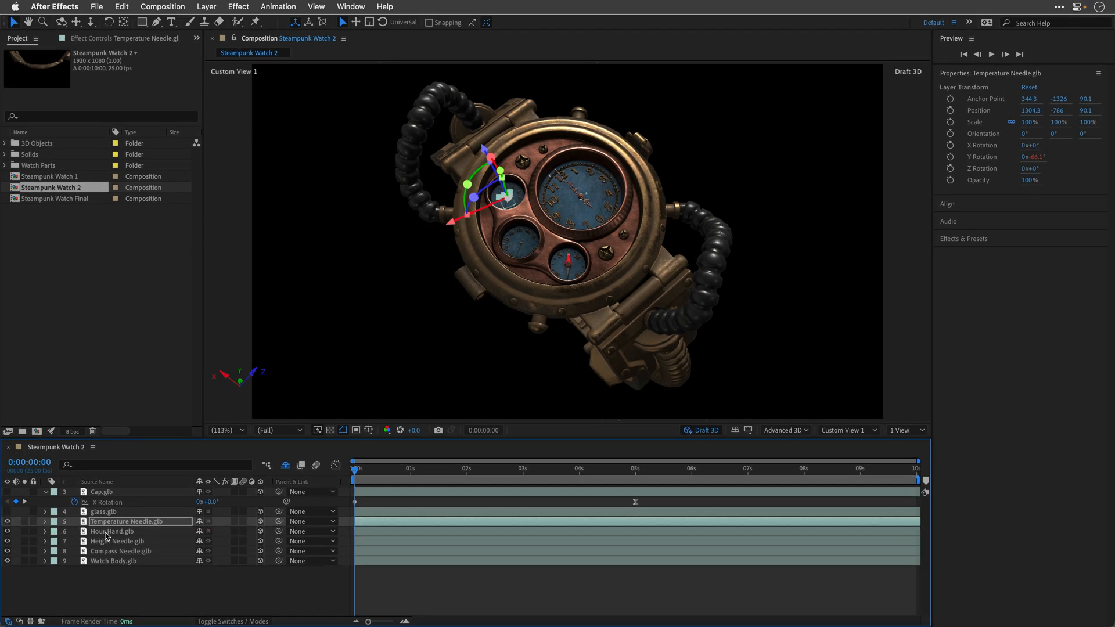
left_click(106, 532)
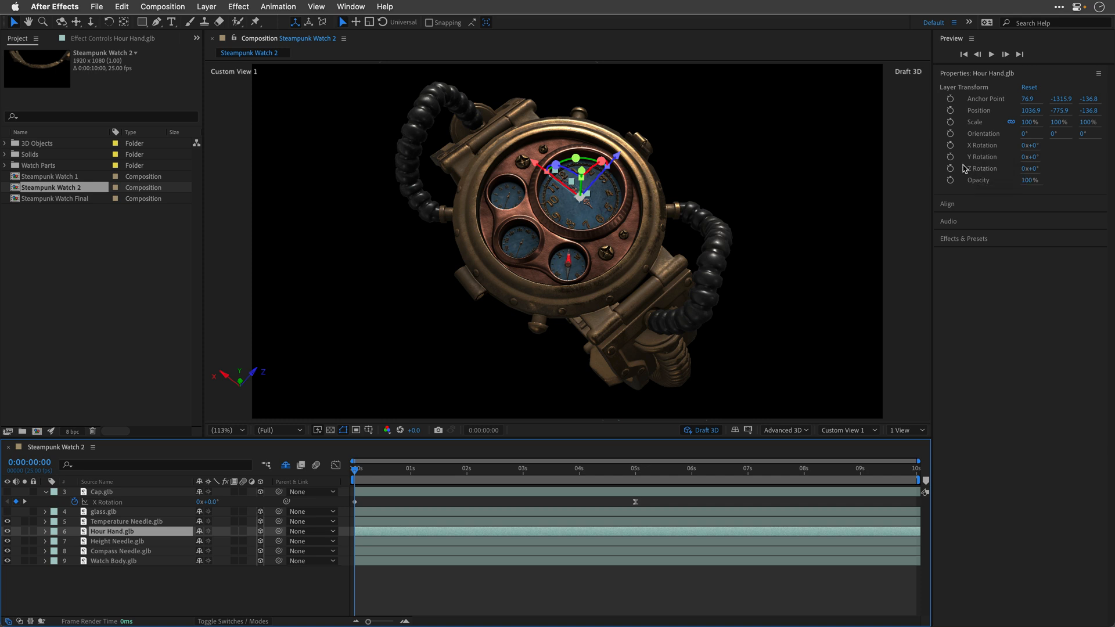
left_click(950, 157, "alt")
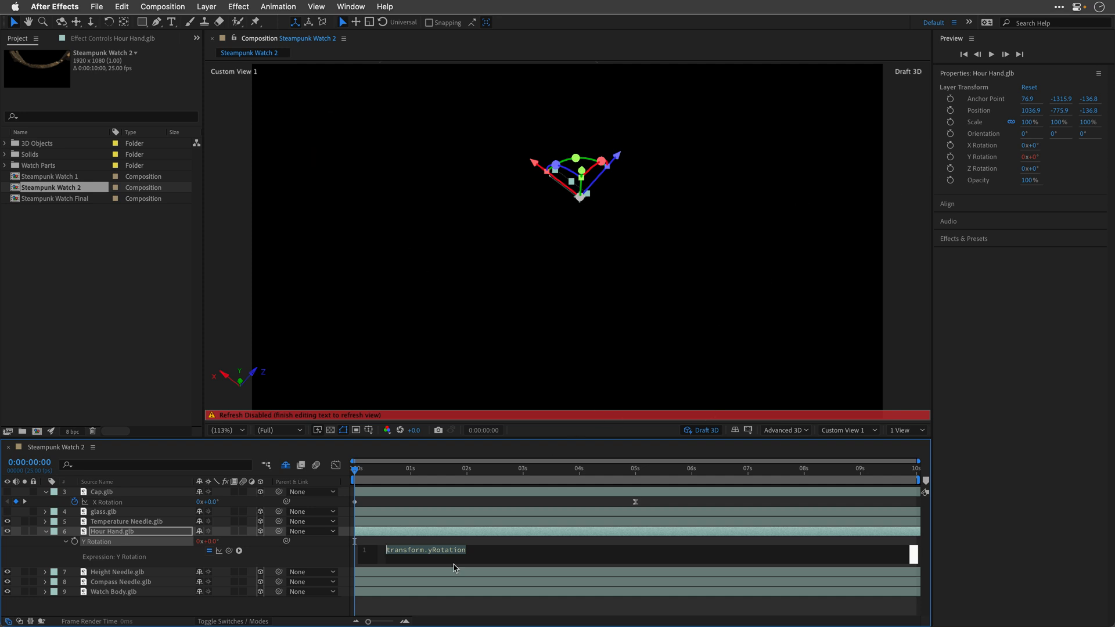
type("time")
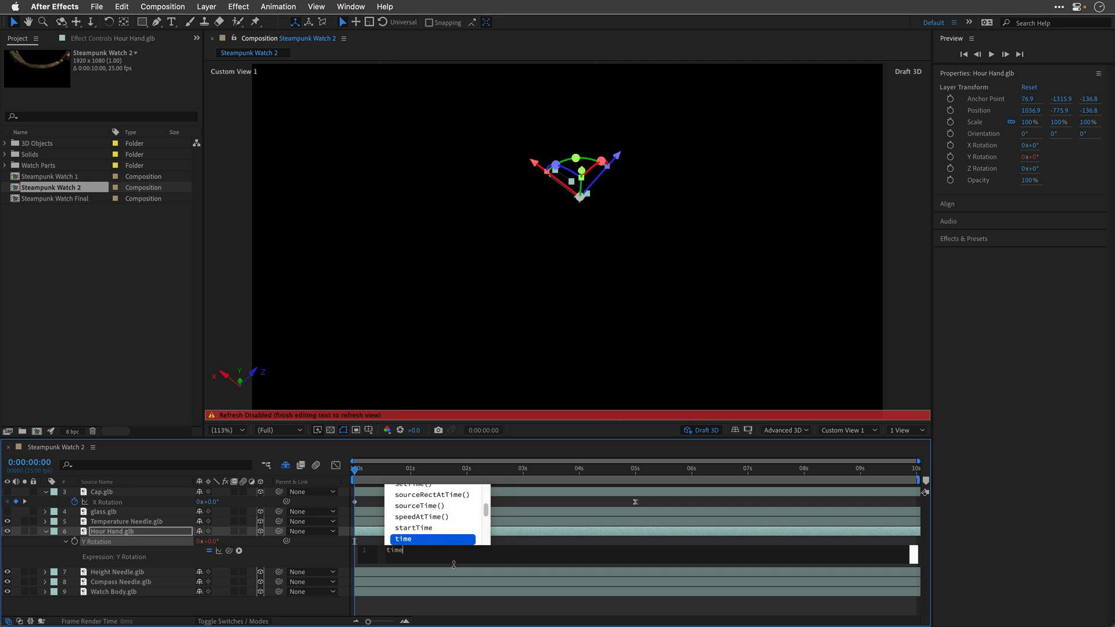
type("*24")
left_click(455, 566)
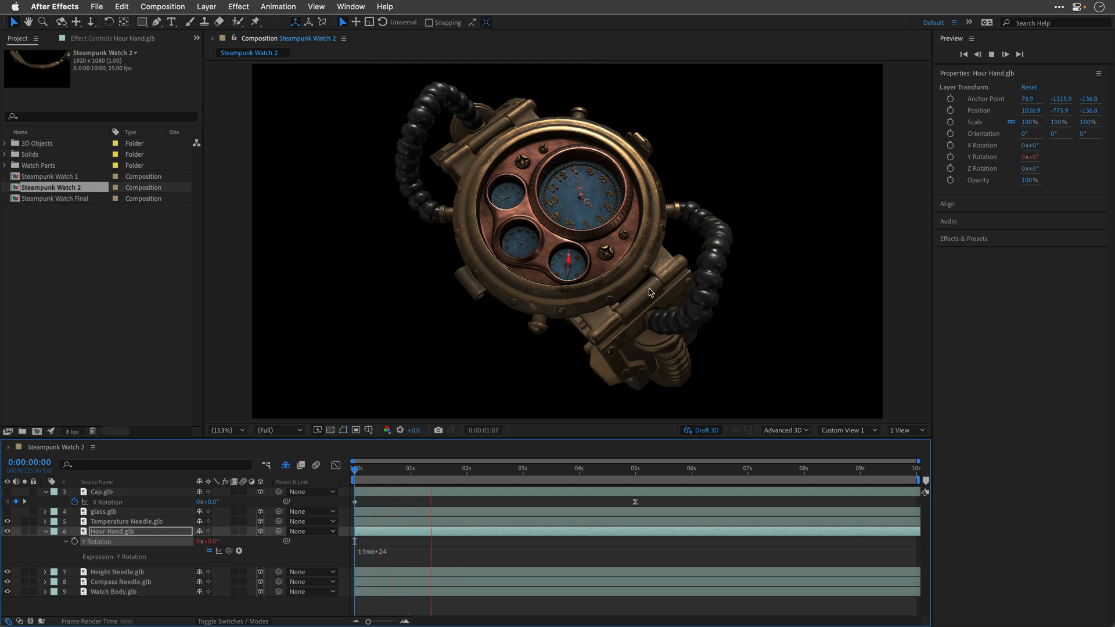
key("space")
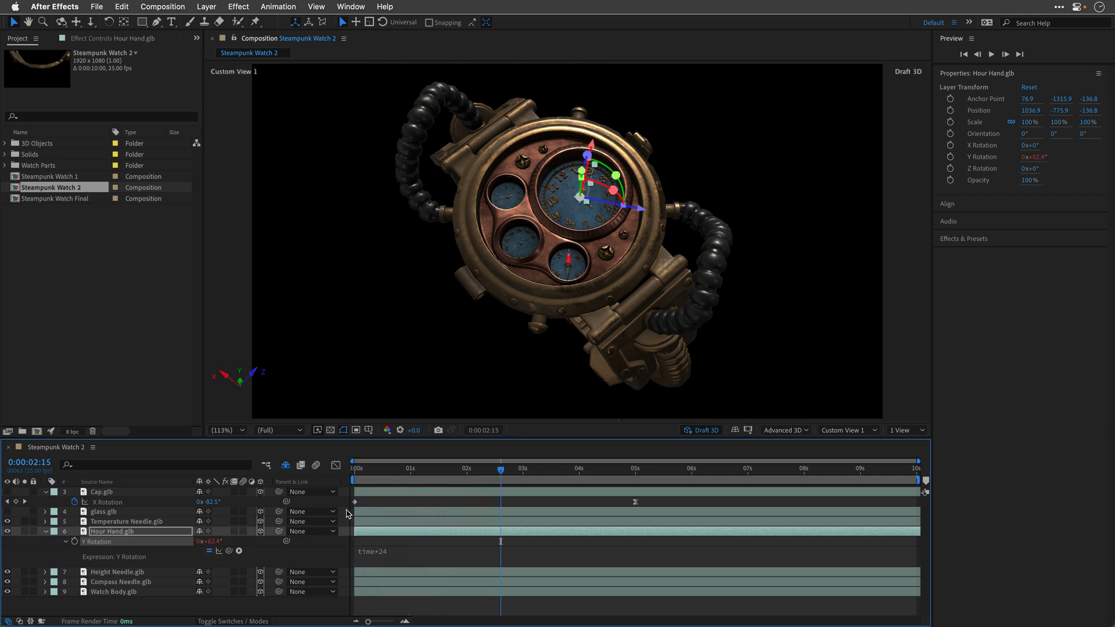
Step: Enable an expression on the Height Needle layer's Y Rotation and set a starting keyframe for it at the first frame
left_click(104, 575)
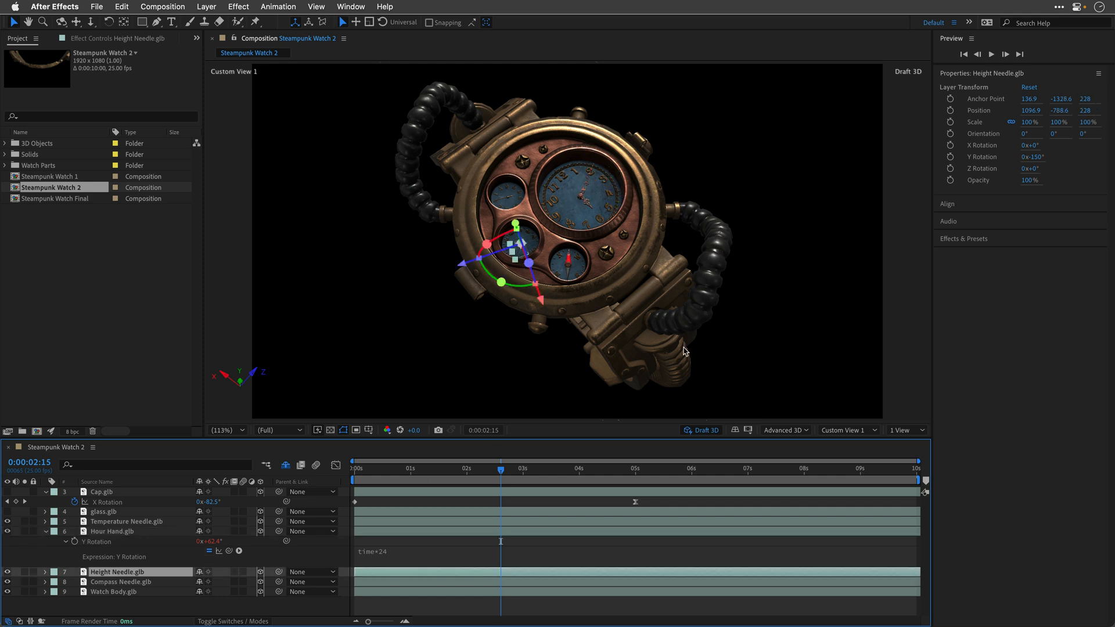
left_click(950, 158, "alt")
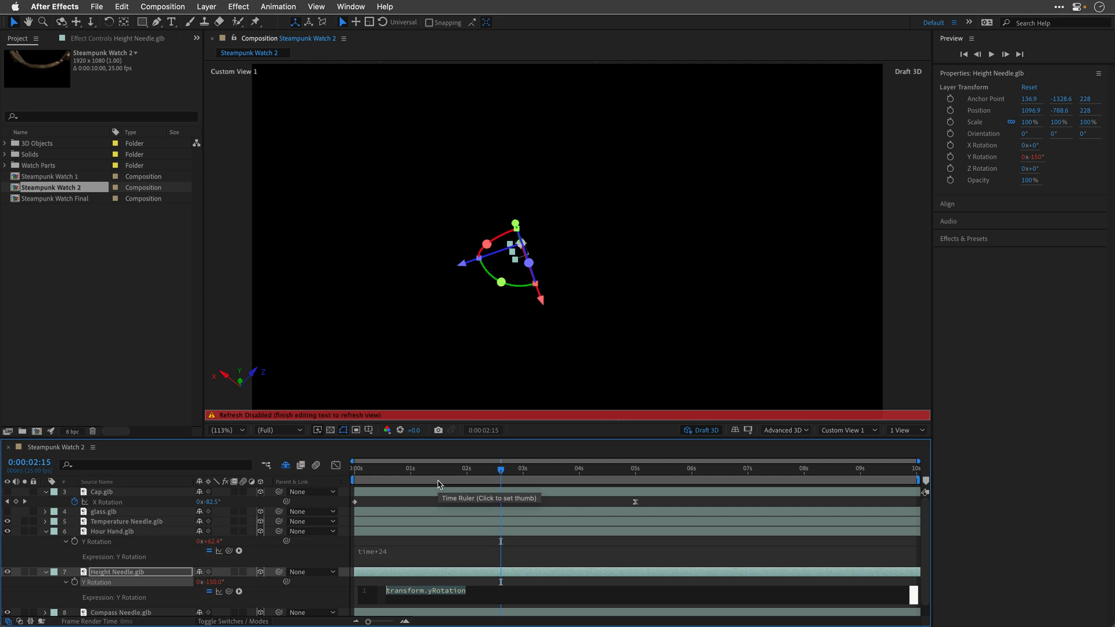
left_click_drag(405, 471, 328, 478)
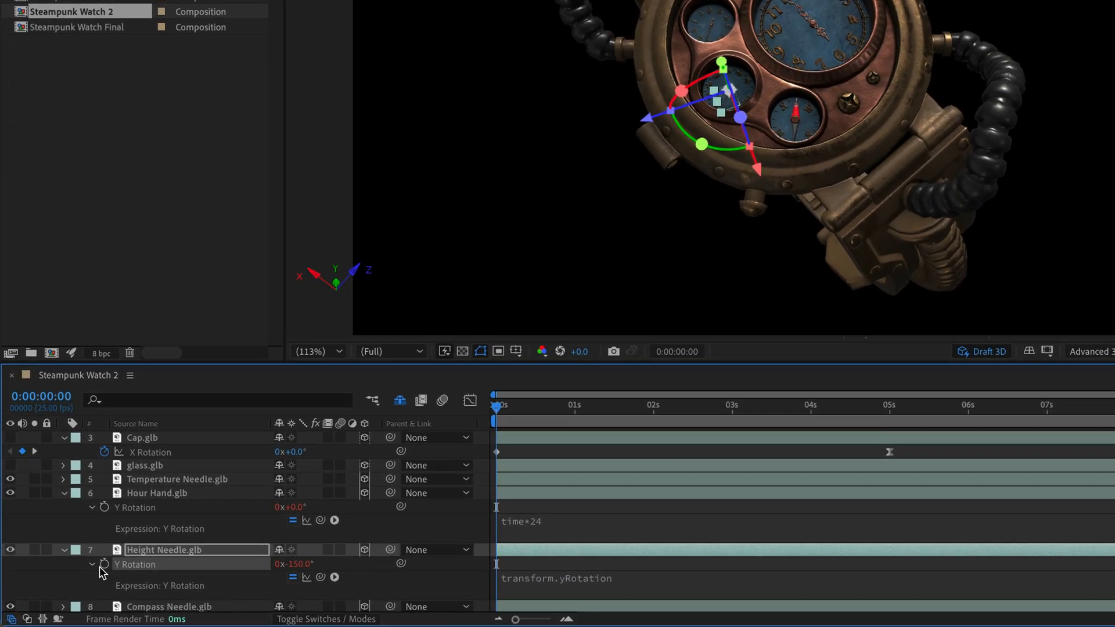
left_click(105, 564)
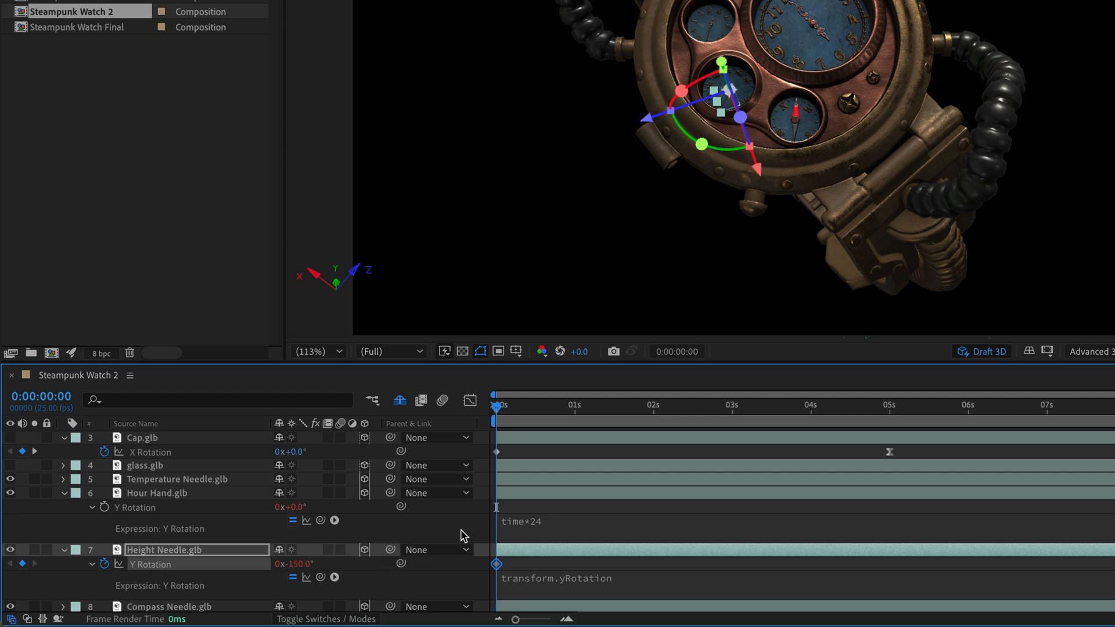
Step: Keyframe the Height Needle's Y Rotation at -130° at the 1-second mark and preview from the first frame
left_click(574, 406)
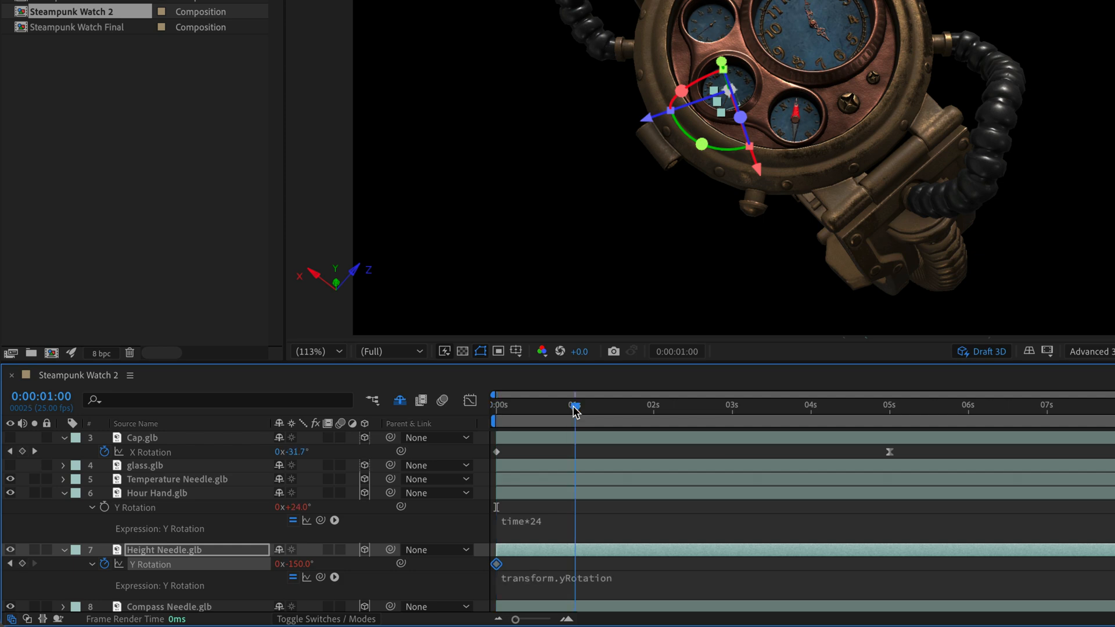
left_click(295, 566)
type("-130")
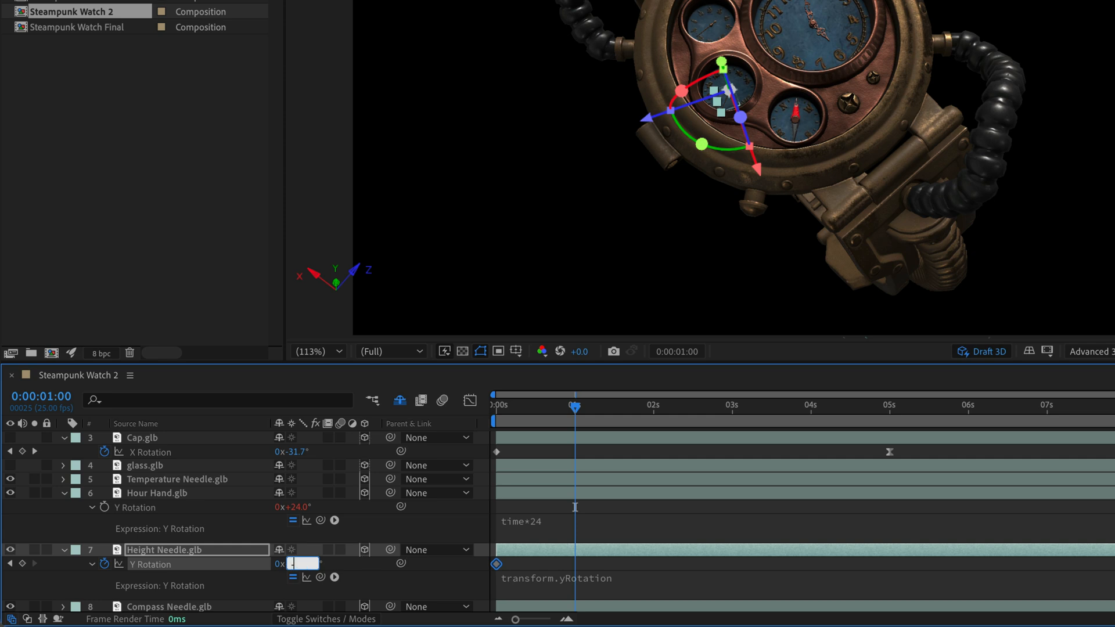
key("Return")
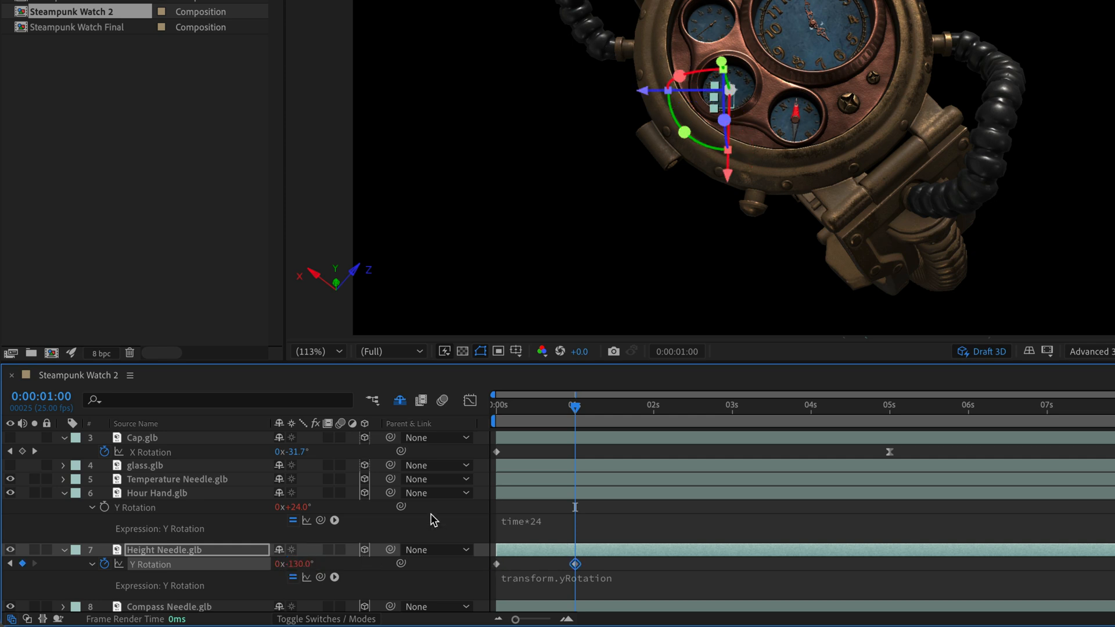
key("Home")
key("space")
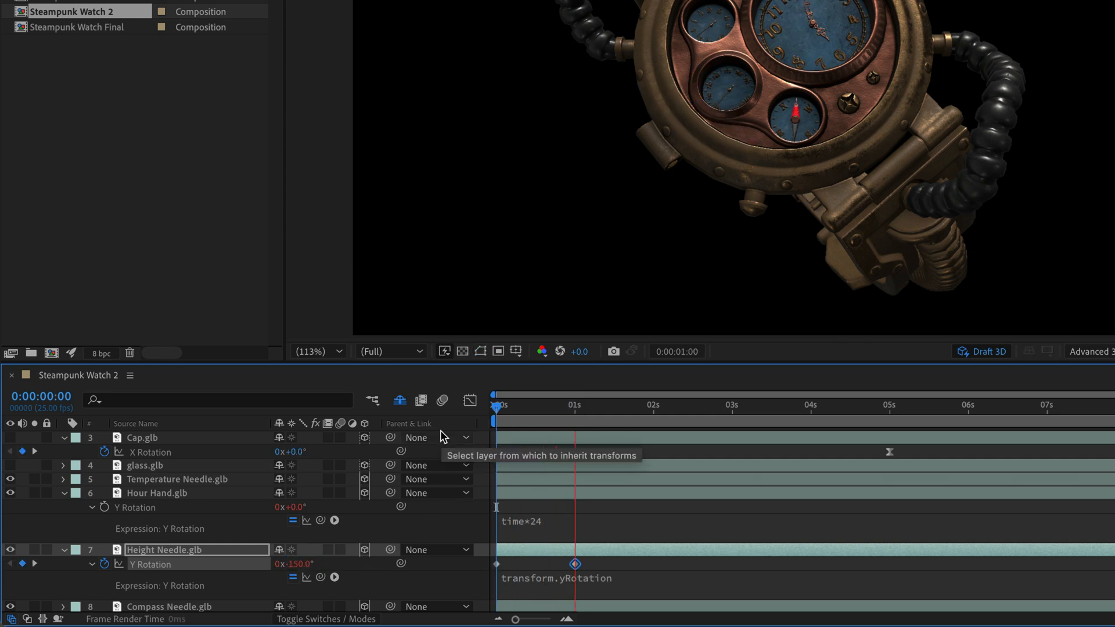
key("space")
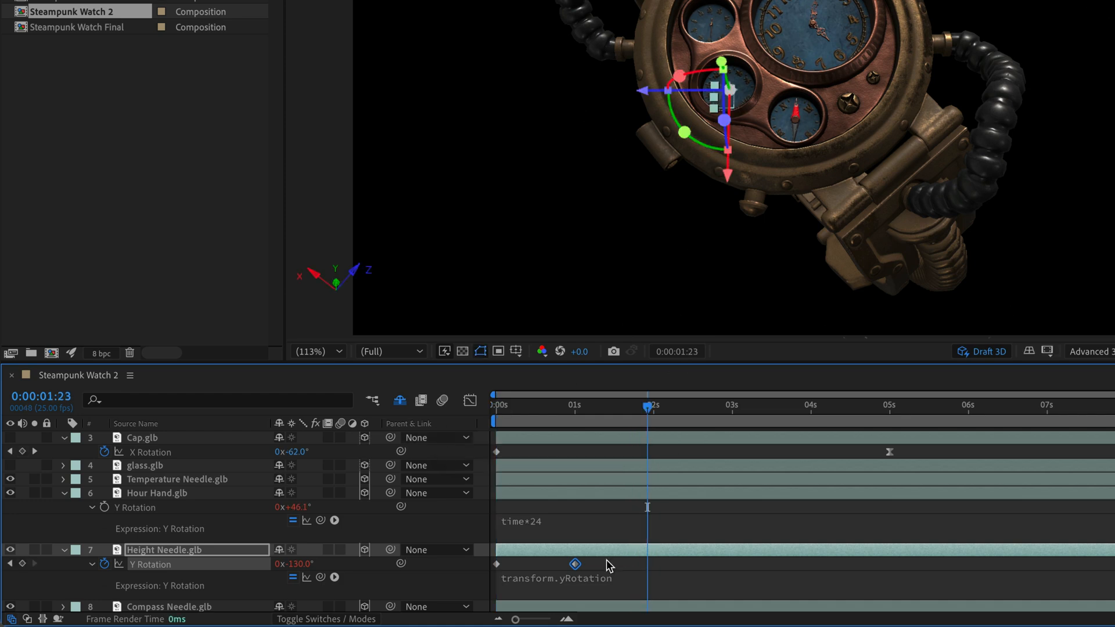
Step: Replace the Height Needle's Y Rotation expression with loopOut("continue") and preview the continued rotation
left_click(546, 580)
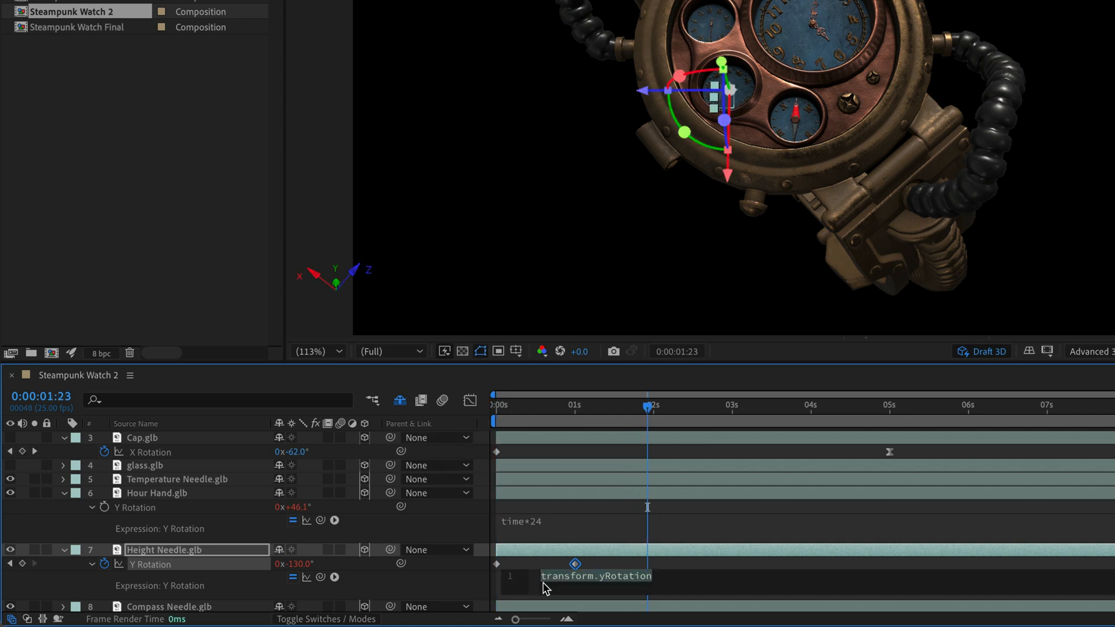
type("loop")
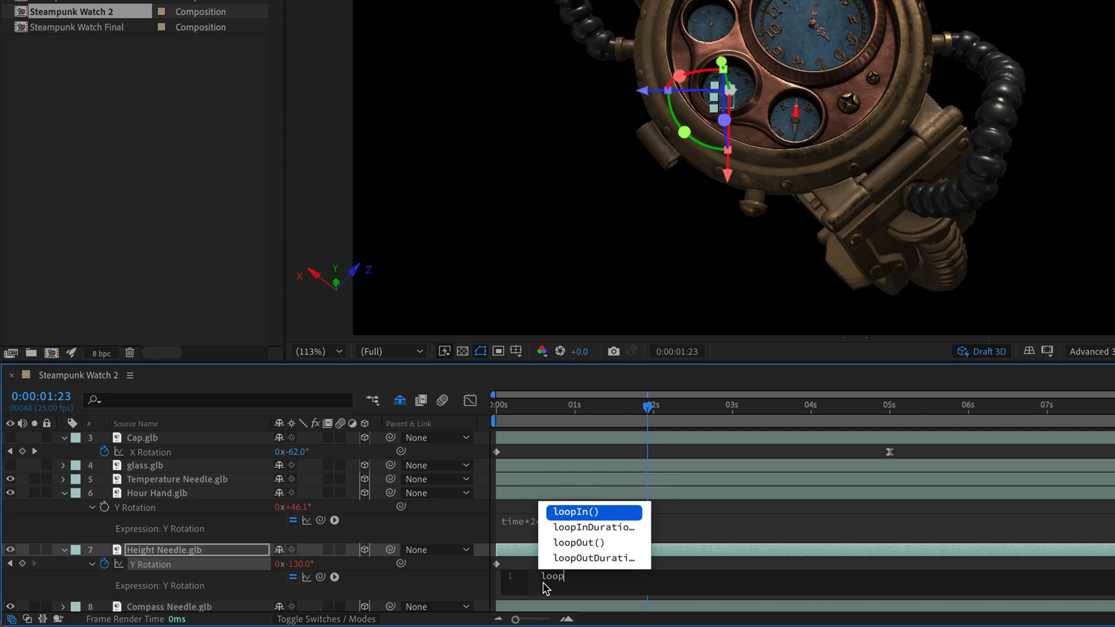
key("Down")
key("Down")
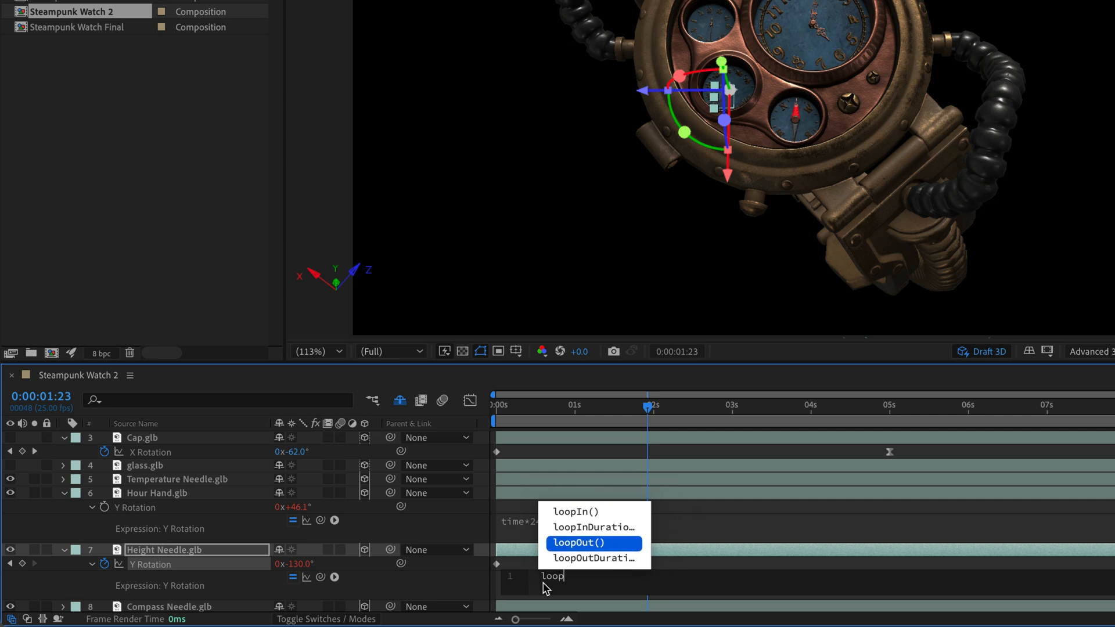
key("Return")
type("\"")
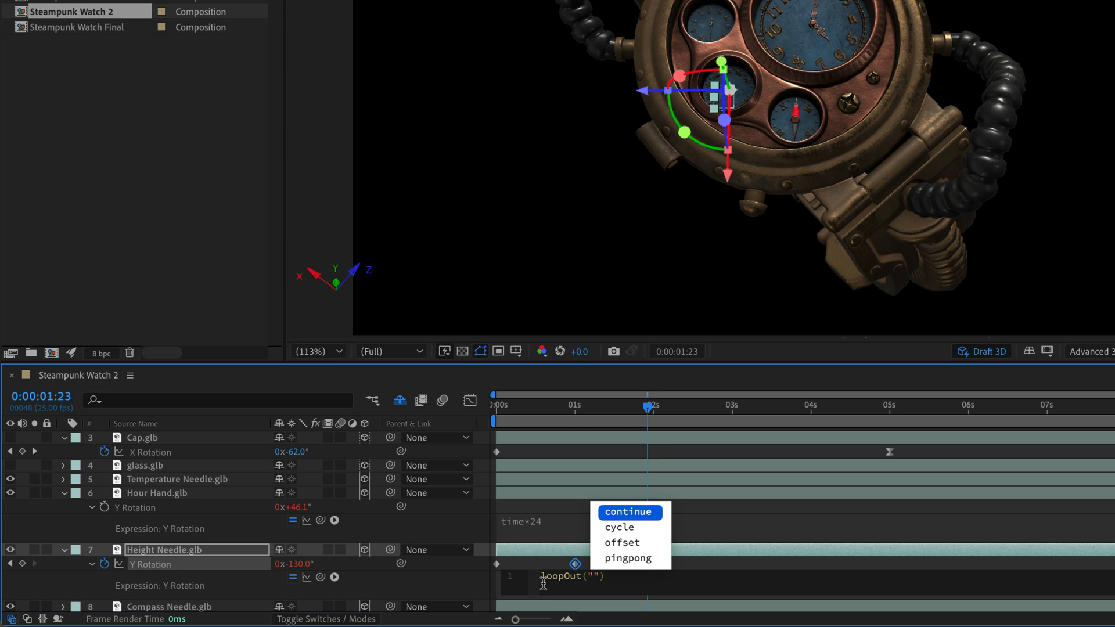
key("Return")
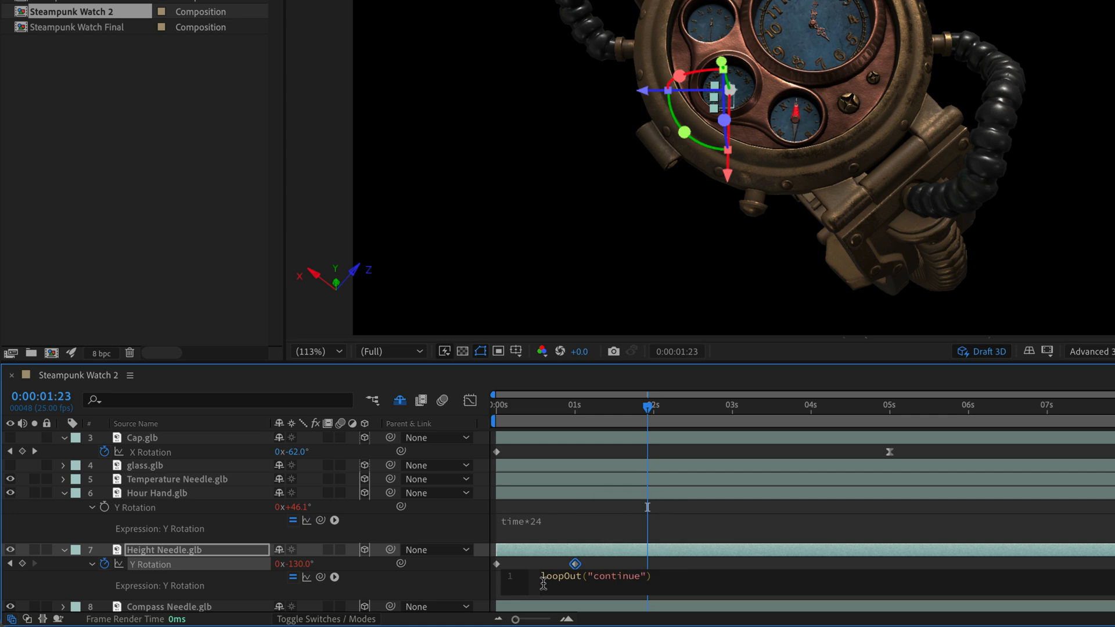
left_click(471, 589)
key("space")
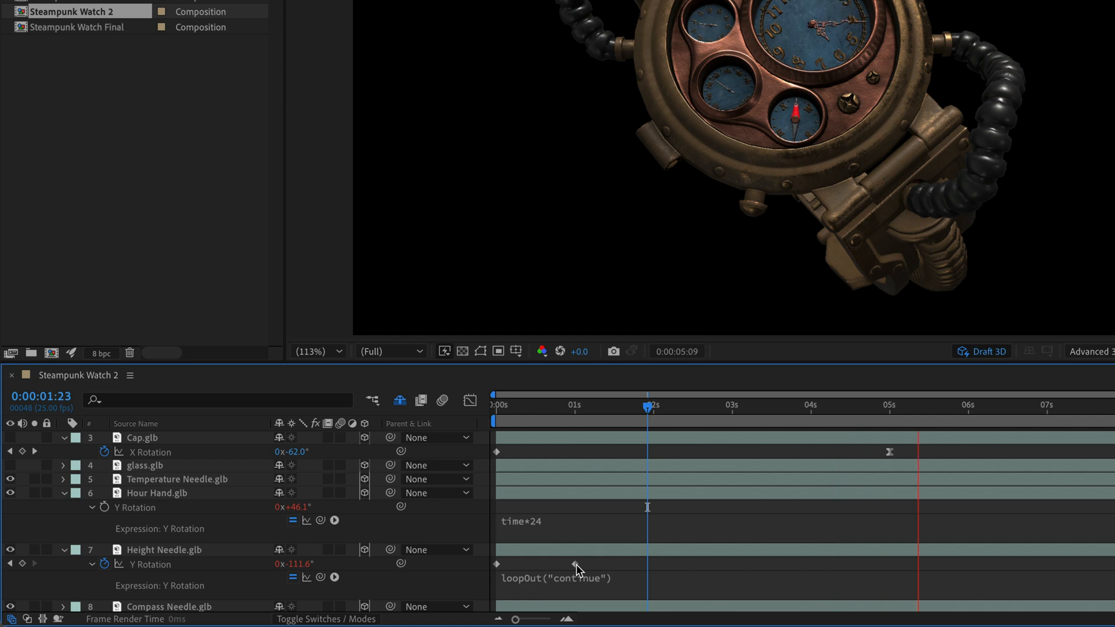
Step: Move the Height Needle's second Y Rotation keyframe earlier, to about 0.7 seconds, and preview the faster rotation
left_click(573, 564)
left_click_drag(572, 565, 550, 569)
key("space")
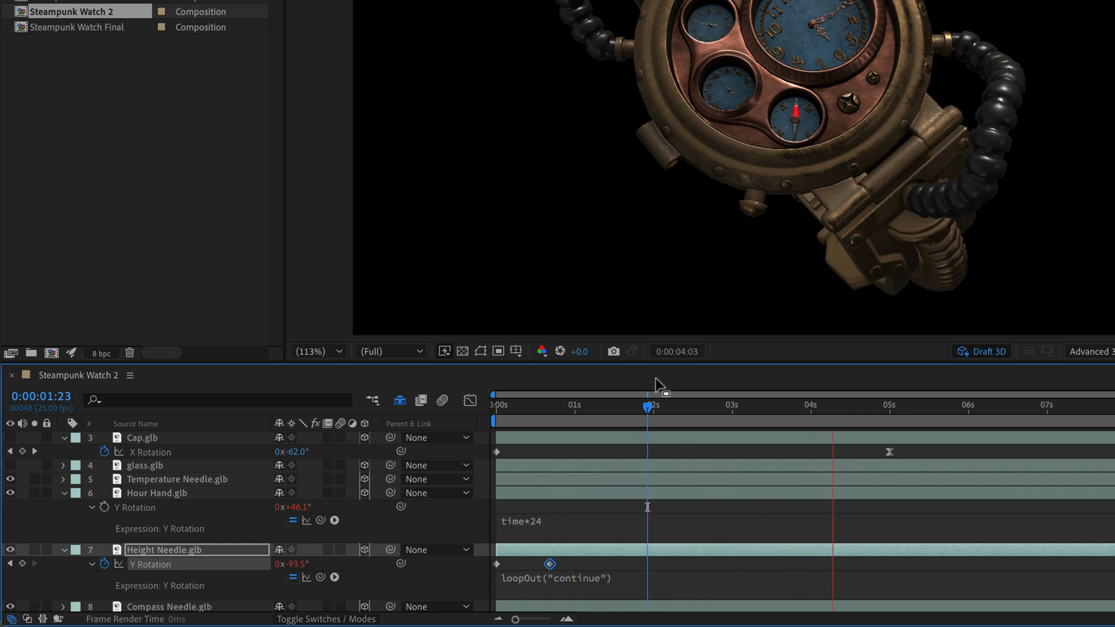
key("space")
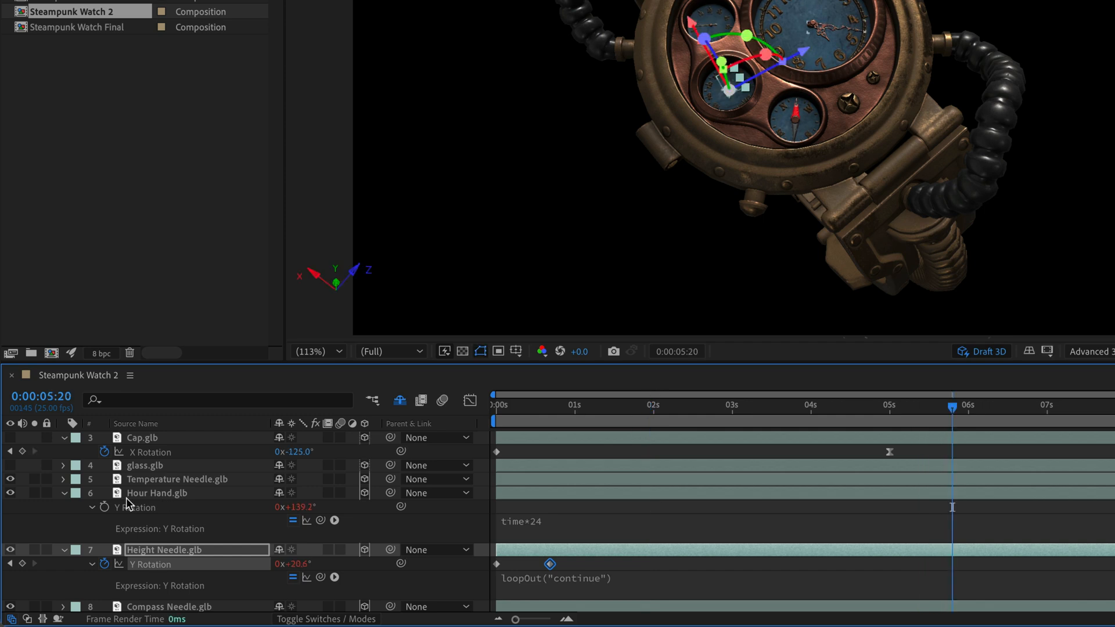
Step: Collapse the Hour Hand and Height Needle layers and apply the expression wiggle(2,50) to the Compass Needle's Y Rotation
left_click(64, 493)
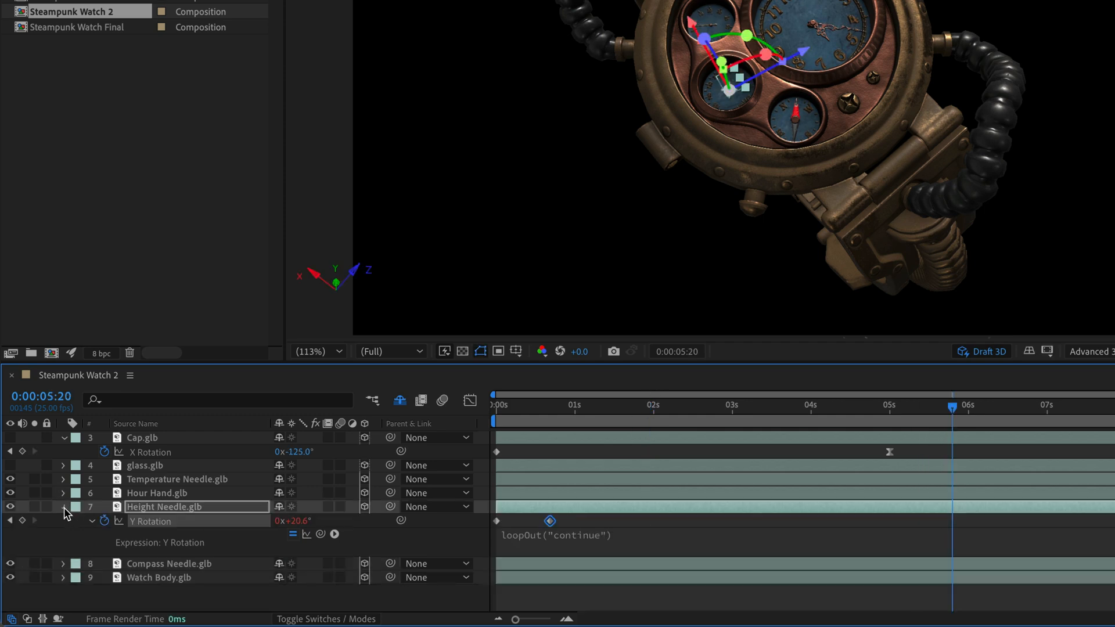
left_click(64, 507)
left_click(155, 521)
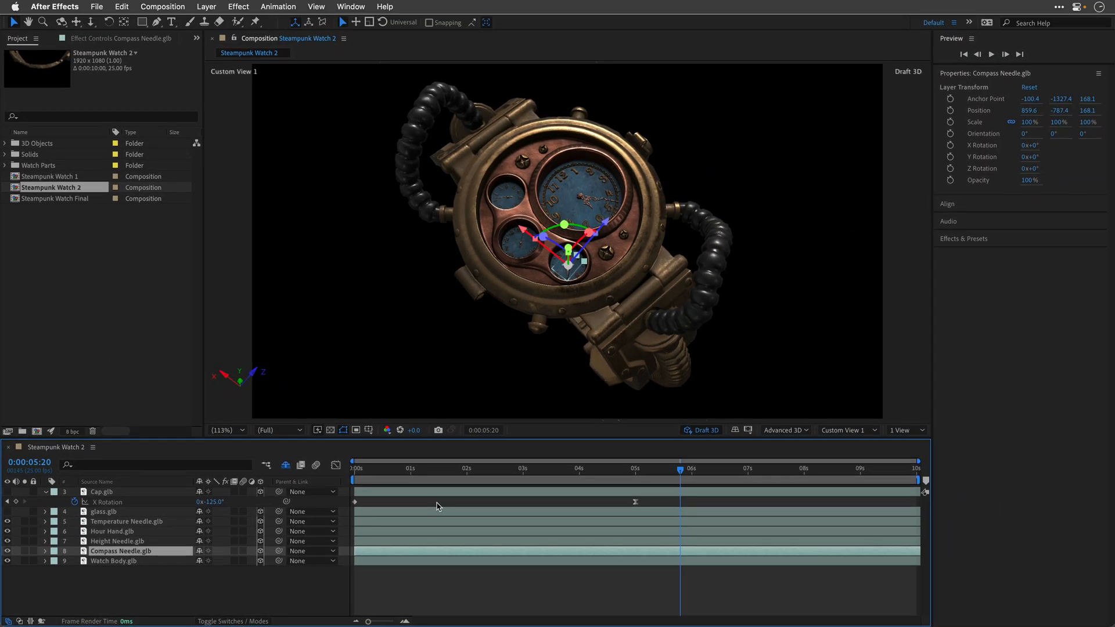
left_click(950, 157, "alt")
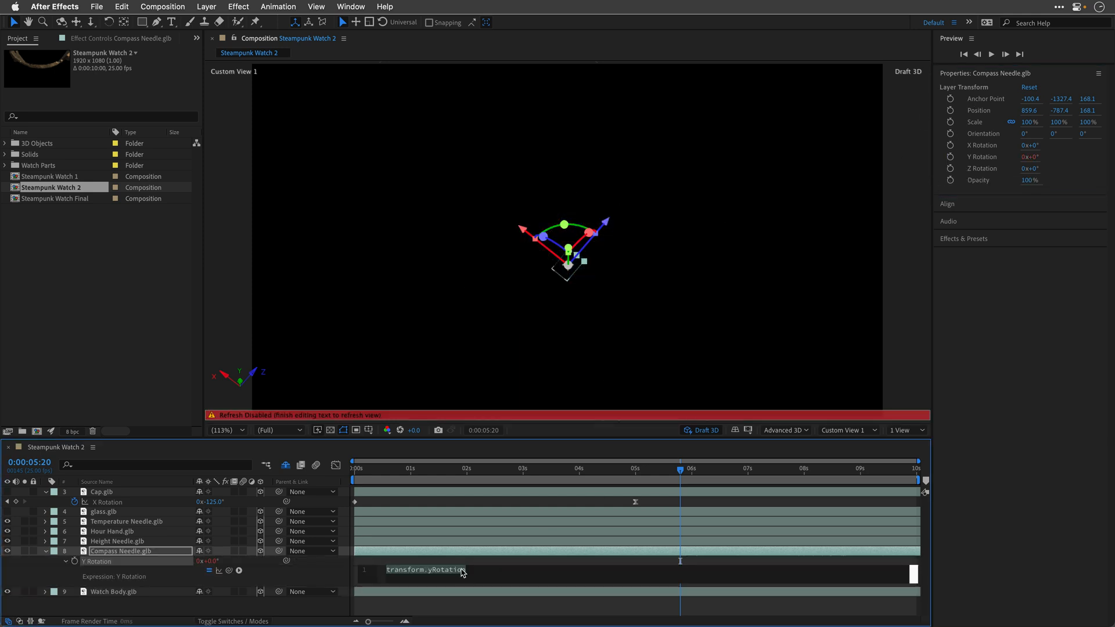
type("wigg")
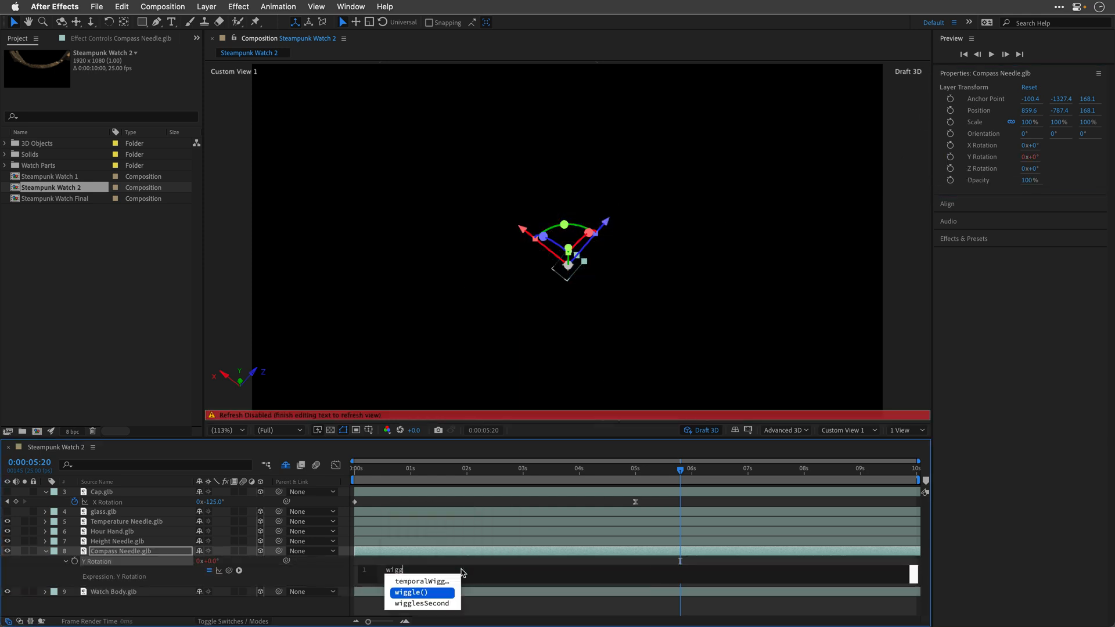
key("Return")
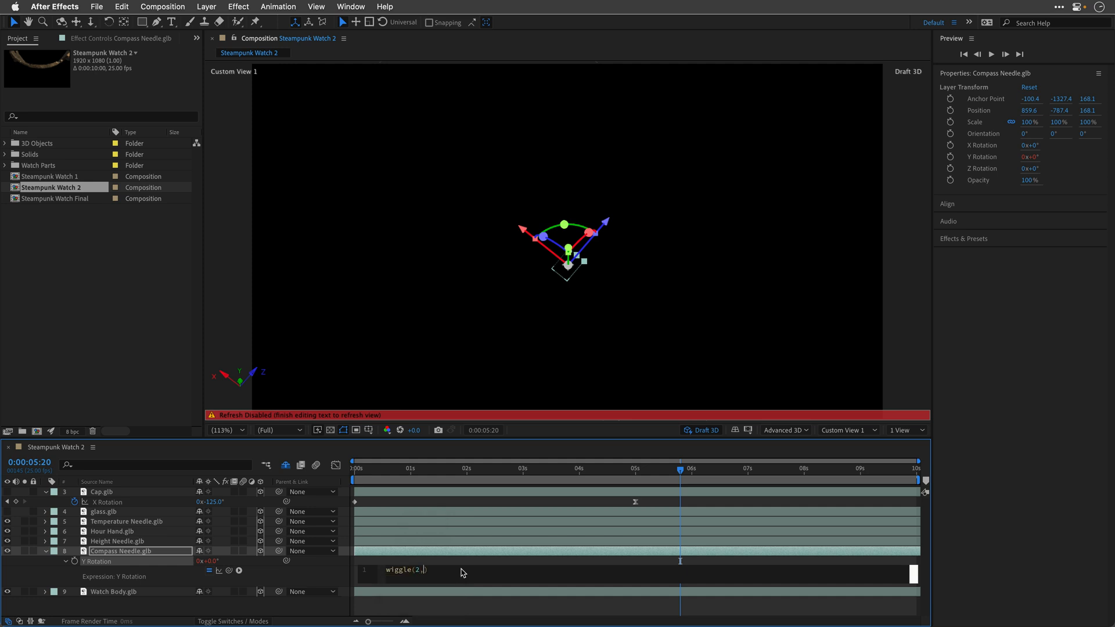
type("2,50")
key("KP_Enter")
Step: Play the complete watch animation from the first frame to review the cap and needle motion together
key("Home")
key("space")
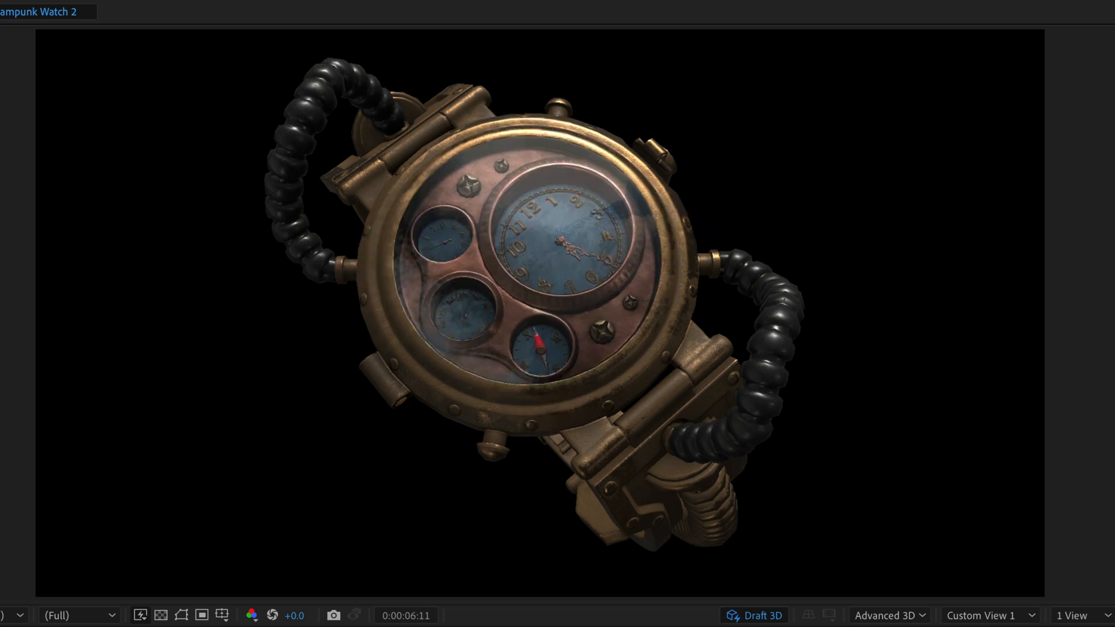
key("space")
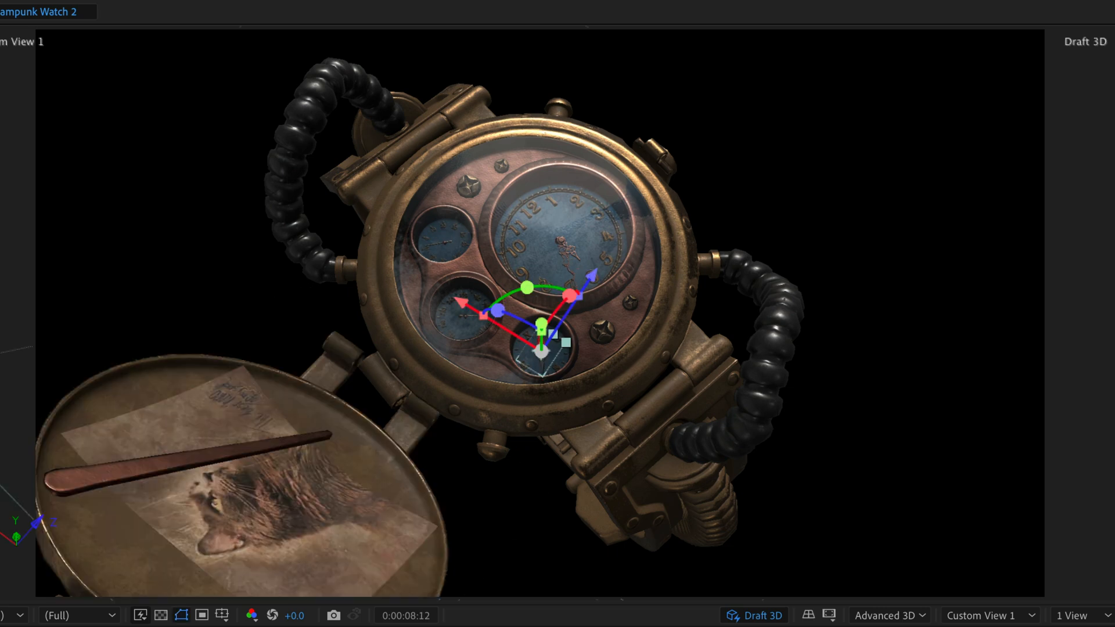
key("Home")
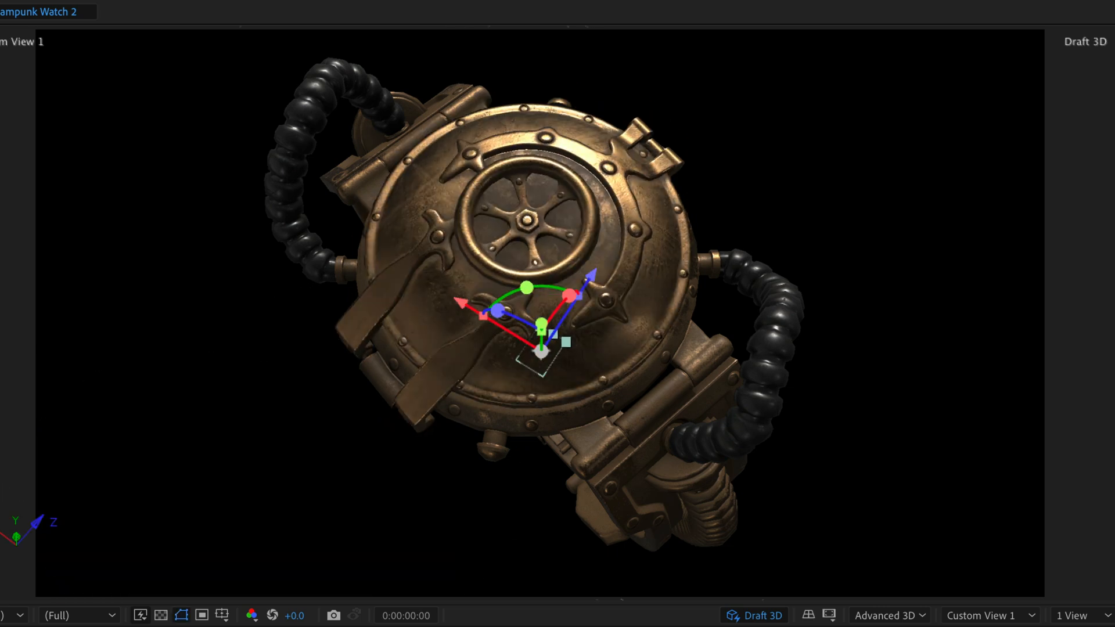
key("space")
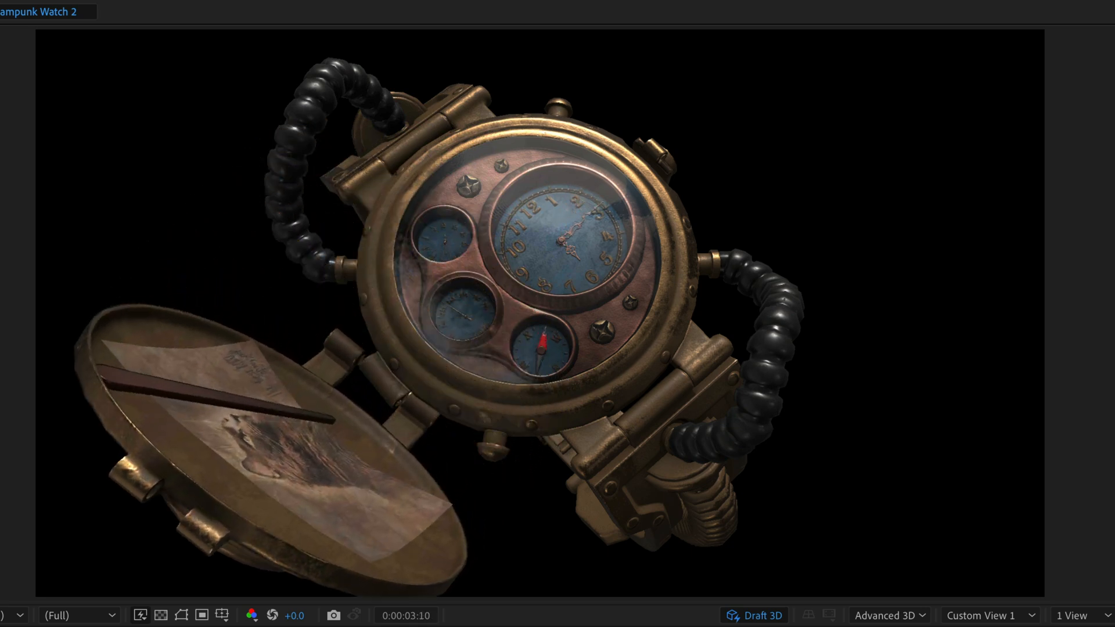
key("space")
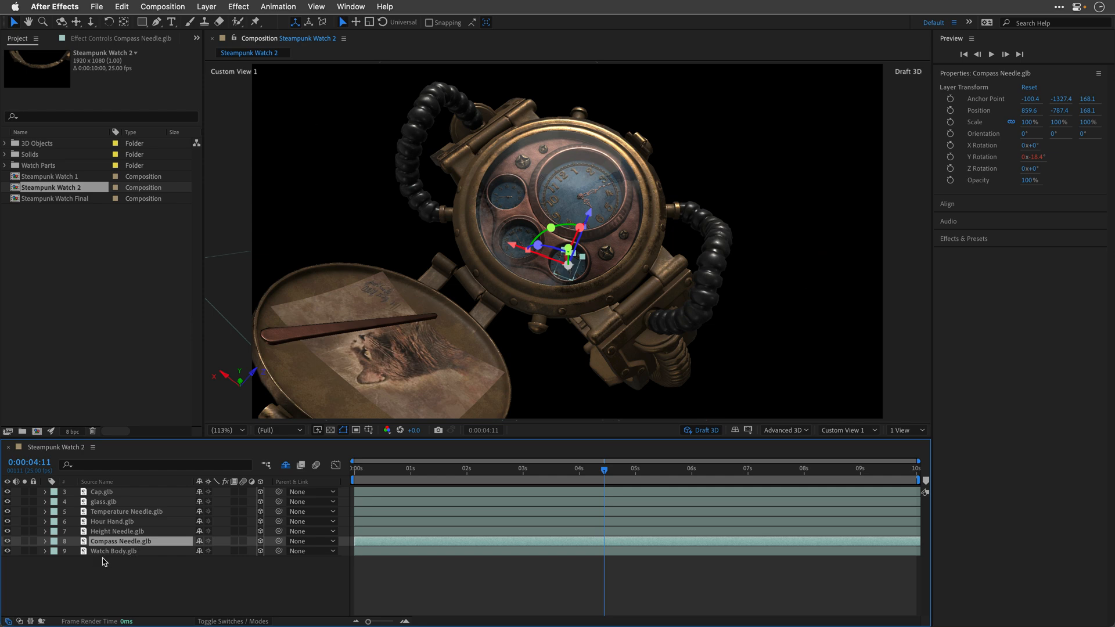
Step: Parent the six layers from Cap through Compass Needle to the Watch Body layer
left_click(100, 495, "shift")
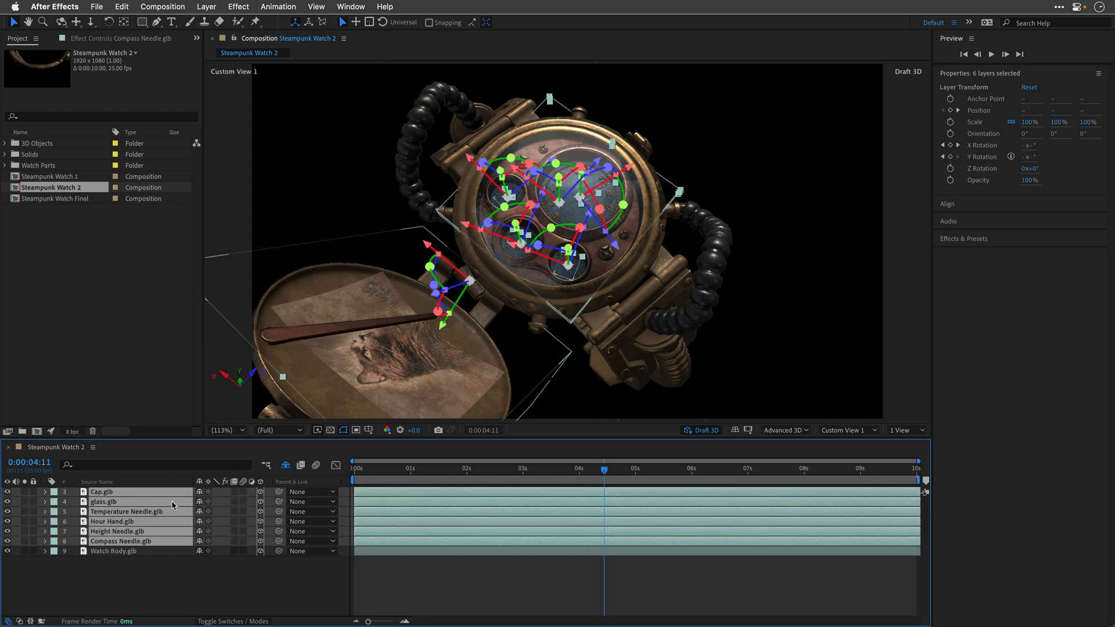
left_click_drag(279, 491, 110, 553)
Step: Rotate the Watch Body layer to an X orientation of about 331.7° and play the animation with its parented parts
left_click(114, 551)
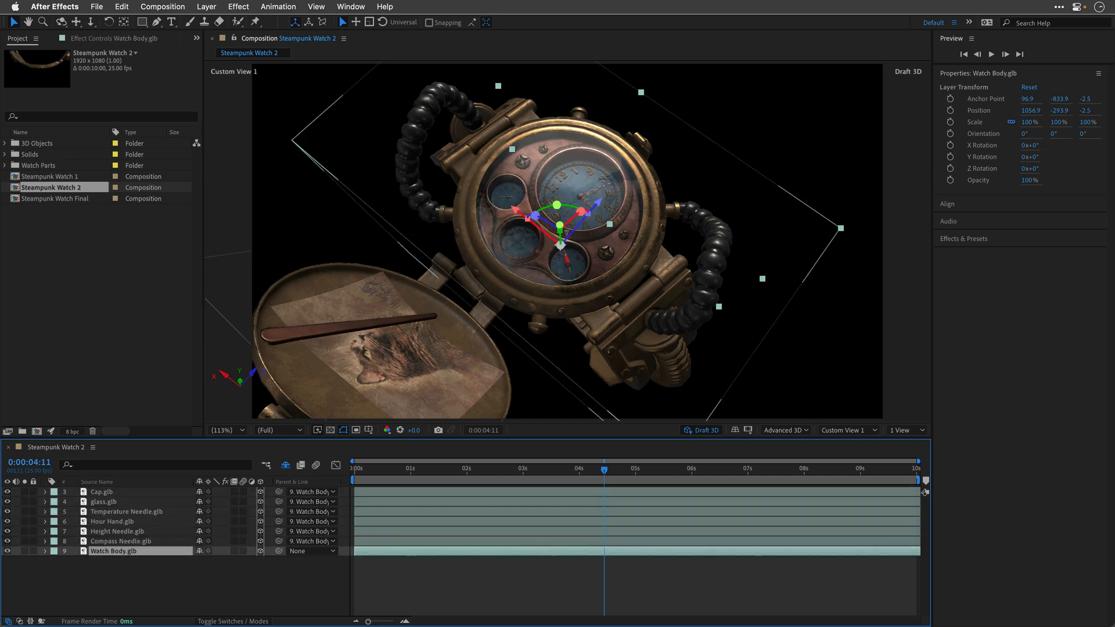
left_click_drag(581, 214, 556, 231)
key("space")
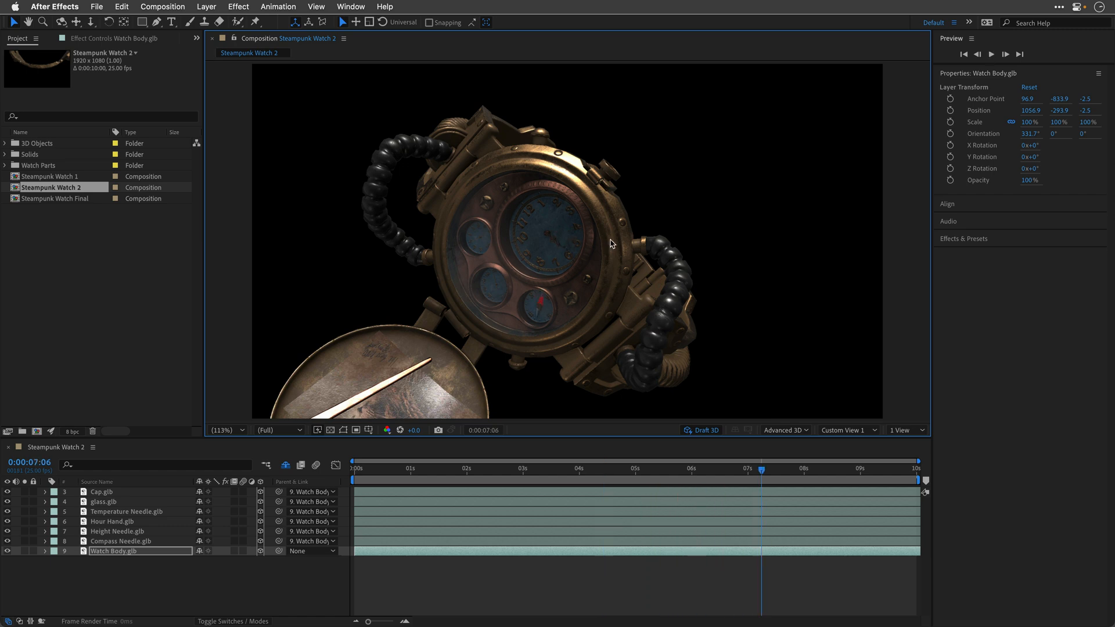
Step: Stop the preview, return to the first frame and reveal the shy layers in the timeline
key("space")
left_click(600, 474)
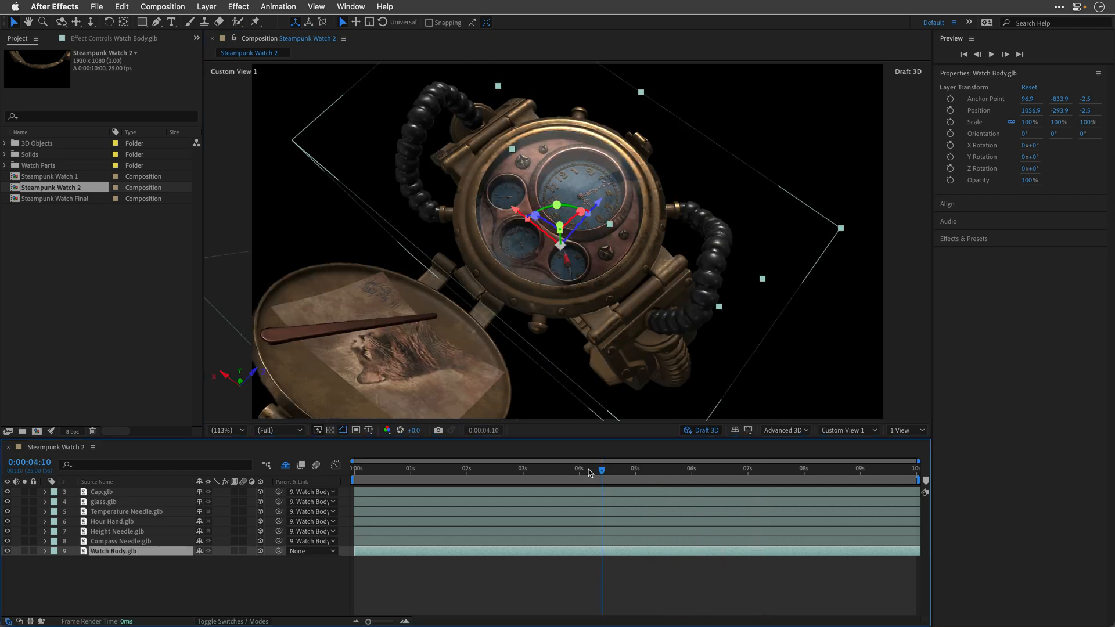
left_click_drag(600, 474, 354, 471)
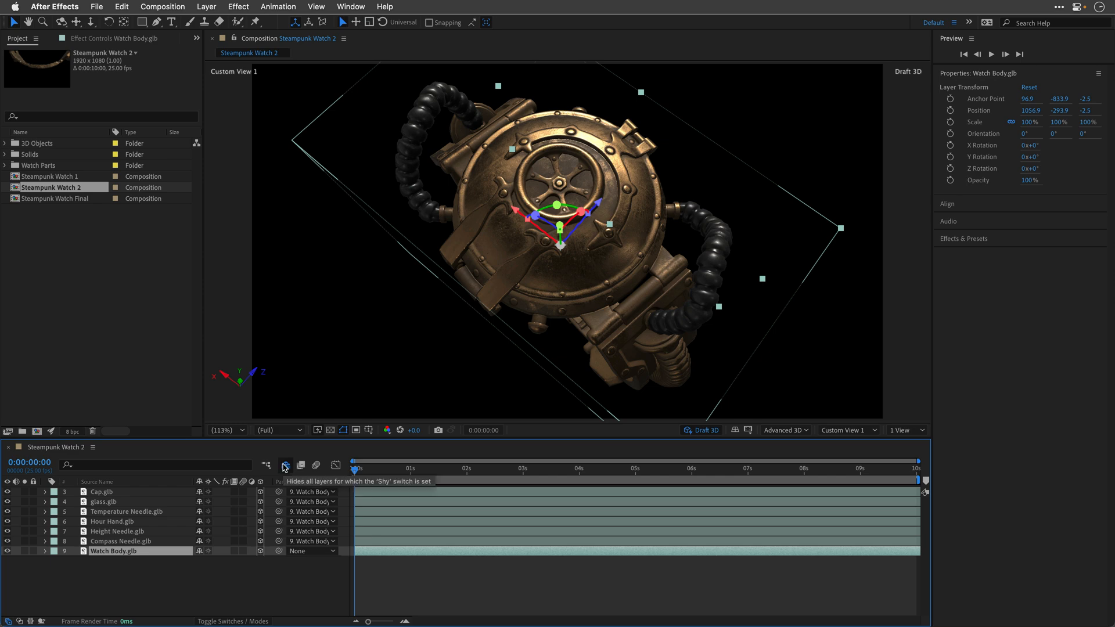
left_click(285, 467)
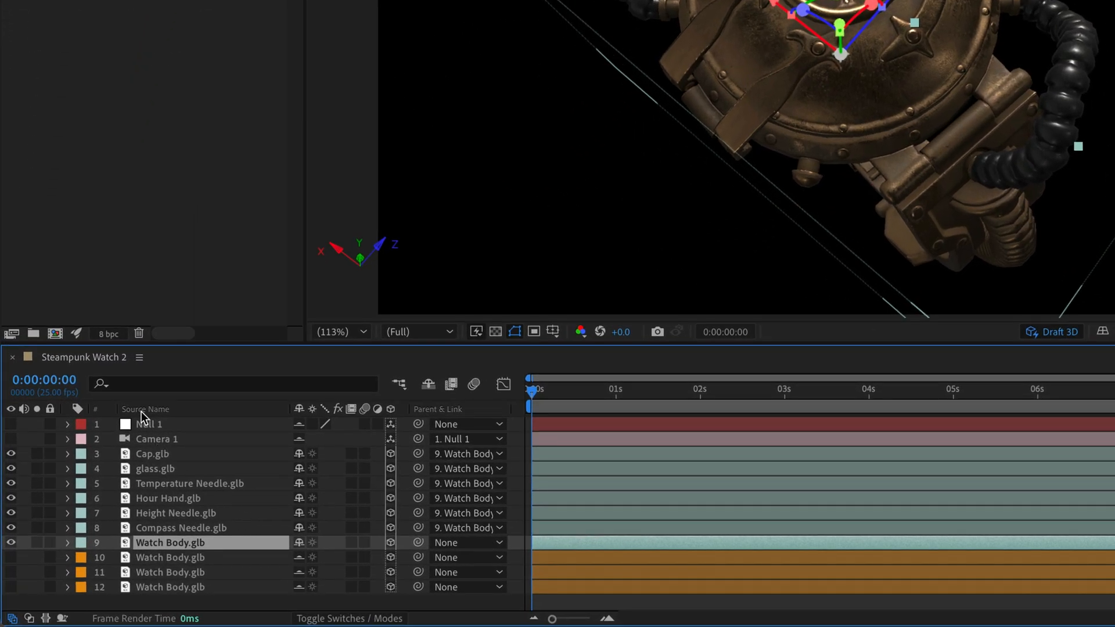
Step: Make the three additional Watch Body layers, numbers 10, 11 and 12, visible around the assembled watch
left_click(163, 558)
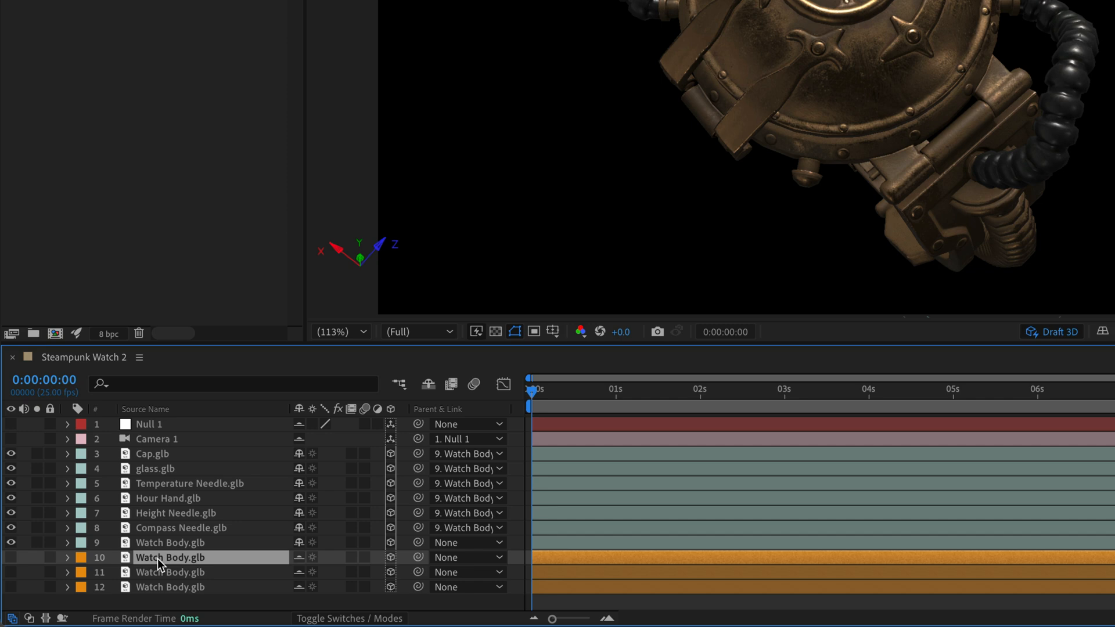
left_click(12, 557)
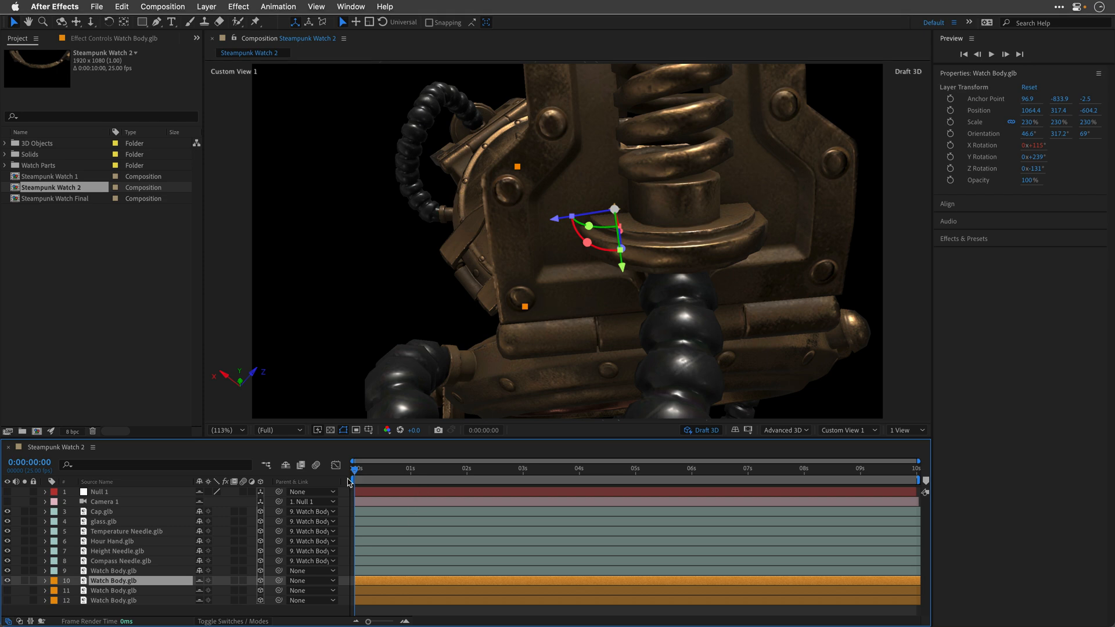
left_click_drag(588, 247, 532, 485)
left_click_drag(506, 245, 583, 202)
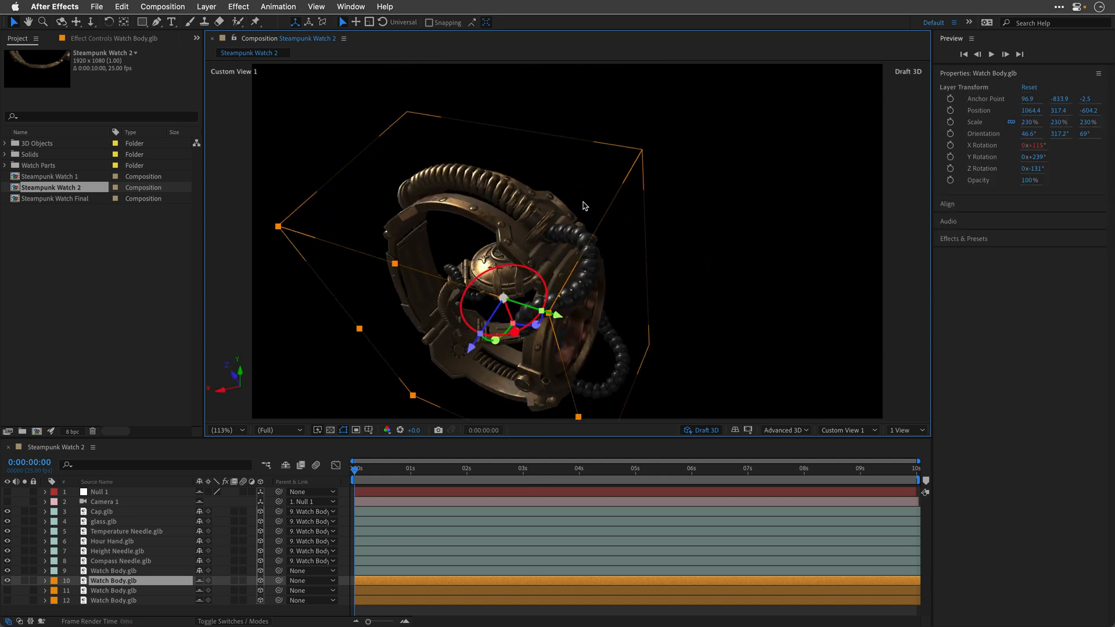
left_click(108, 590)
left_click(8, 591)
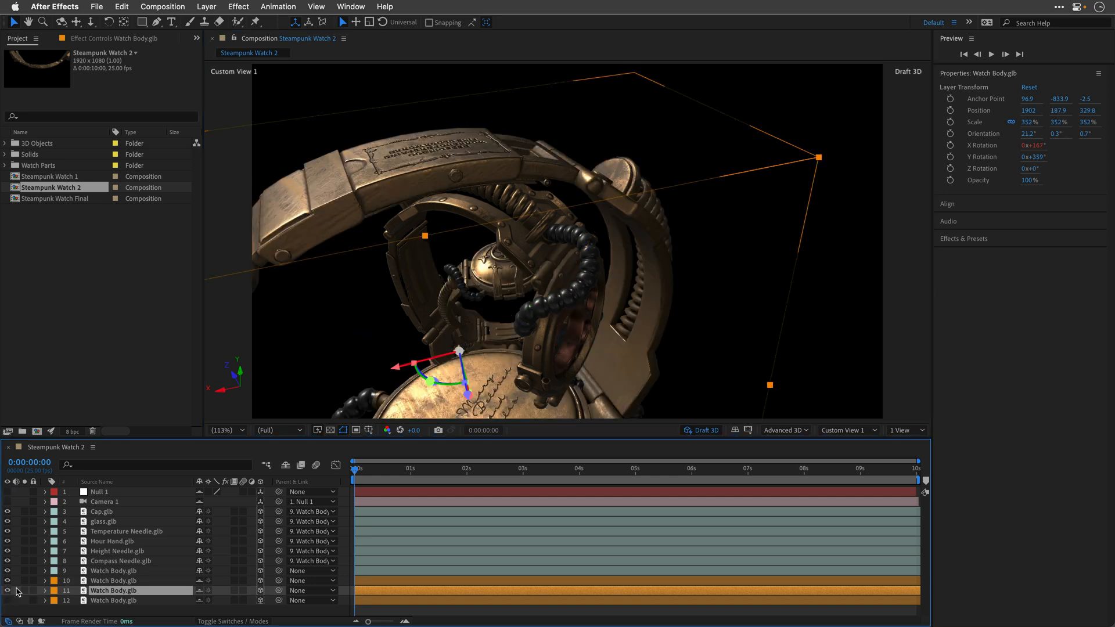
left_click(7, 601)
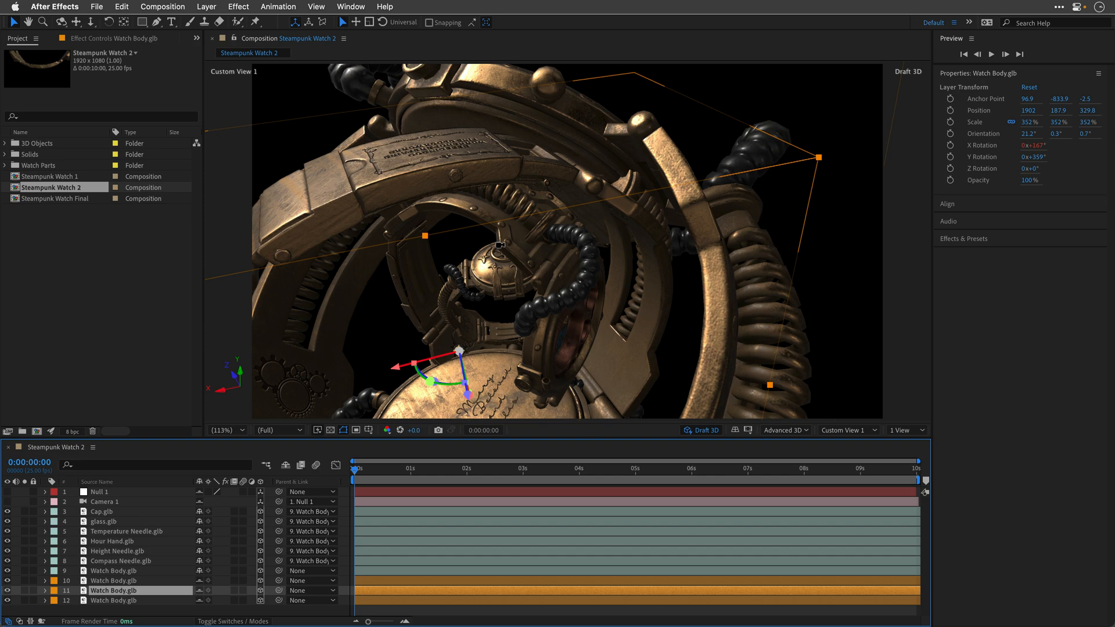
mouse_move(503, 250)
left_mouse_down()
mouse_move(462, 256)
mouse_move(444, 232)
mouse_move(488, 217)
mouse_move(478, 253)
mouse_move(496, 269)
left_mouse_up()
scroll(498, 271, "up", 10)
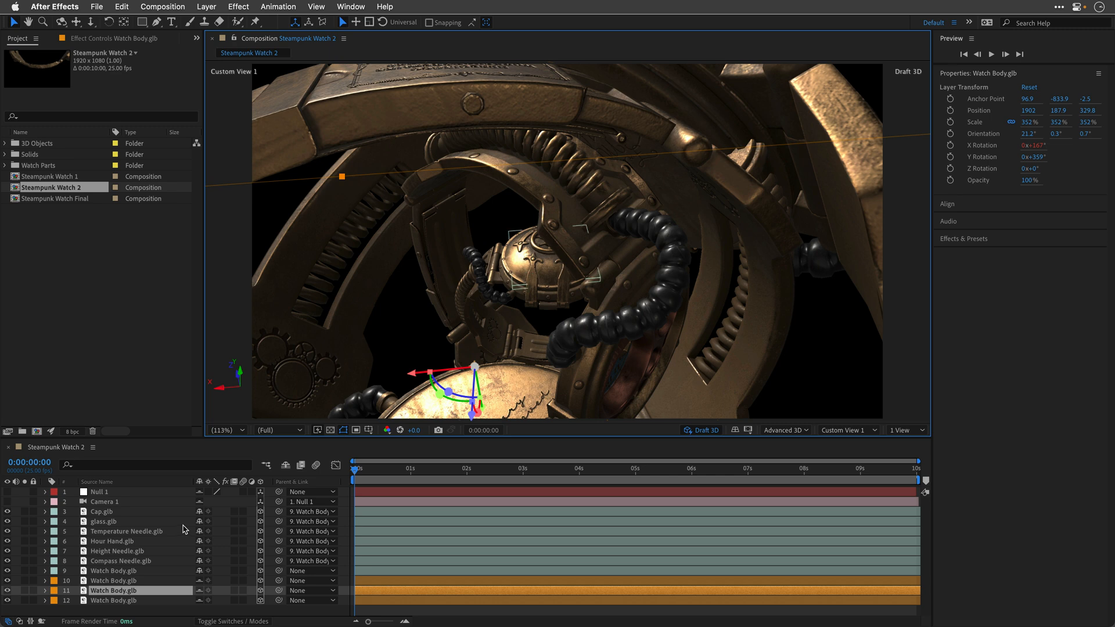
Step: Make the Camera 1 and null layers visible and list the timeline layers by layer name instead of source name
left_click(100, 502)
left_click(7, 502)
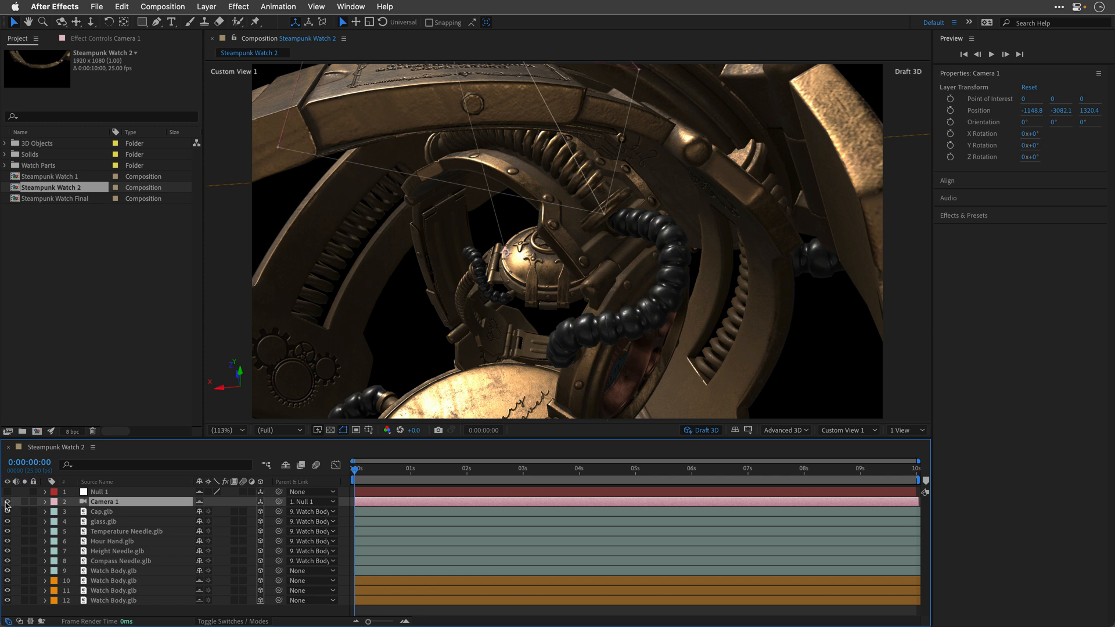
left_click(98, 492)
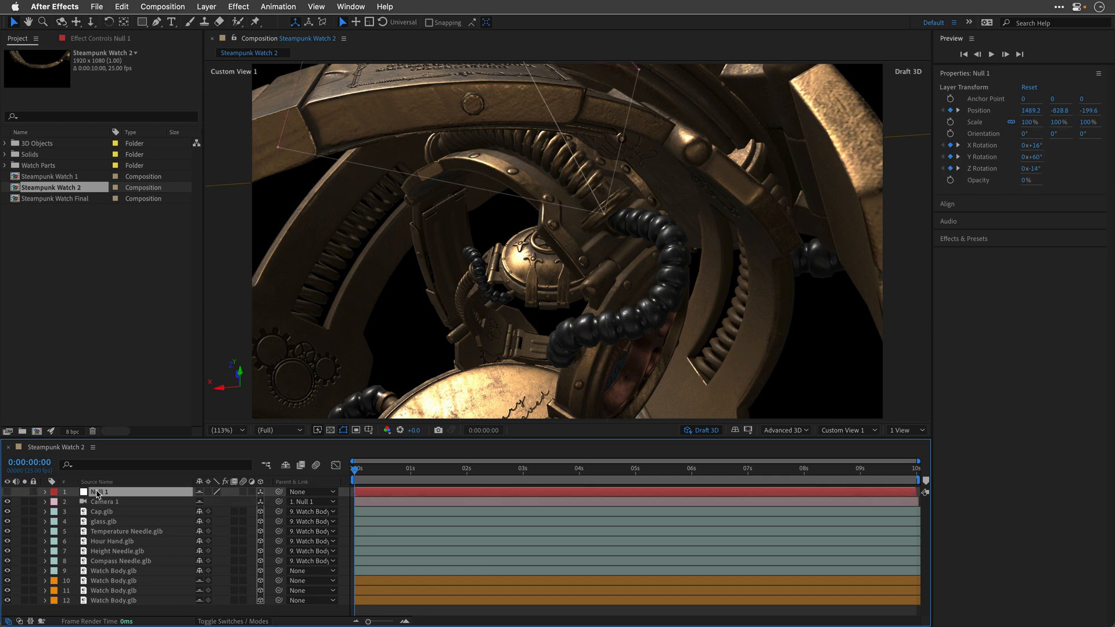
left_click(7, 492)
left_click(110, 482)
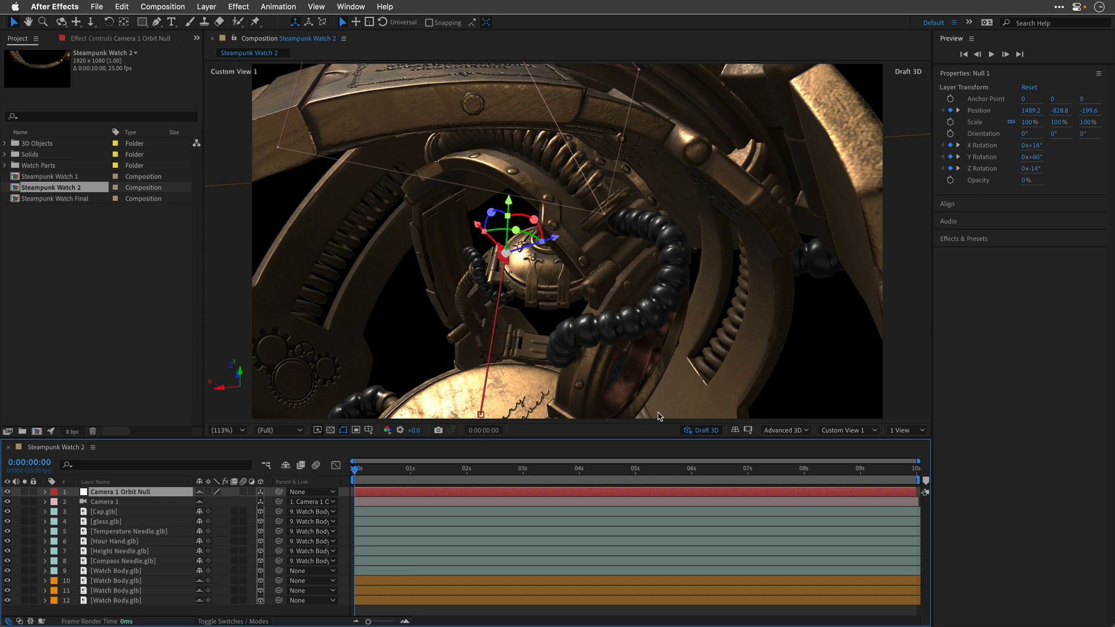
Step: Switch the composition view to Camera 1 and play the animated camera move from the first frame
left_click(845, 431)
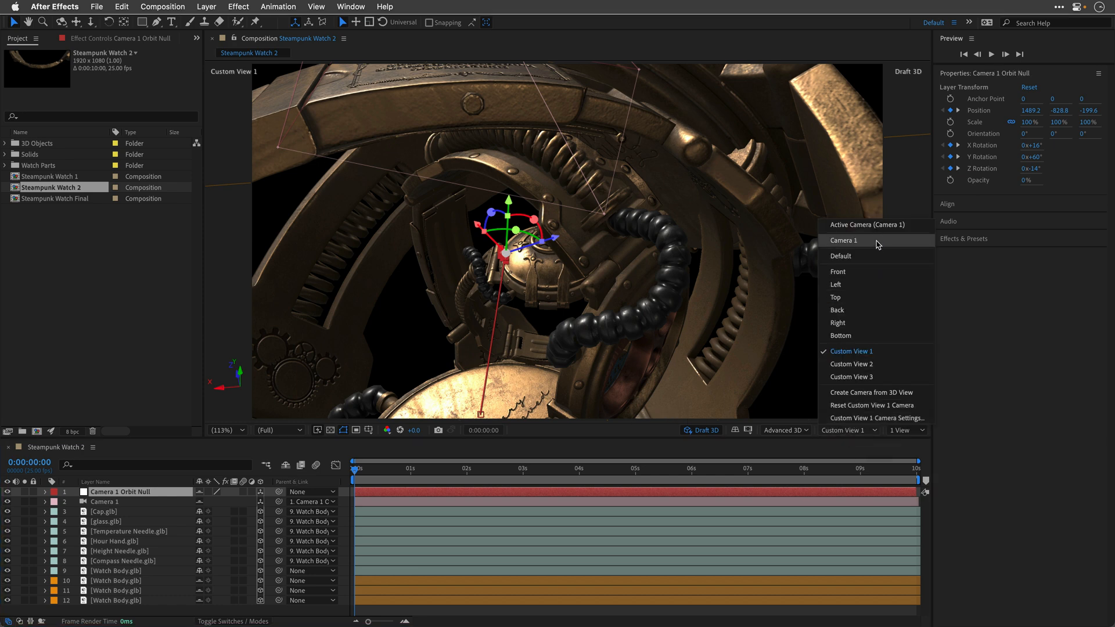
left_click(876, 242)
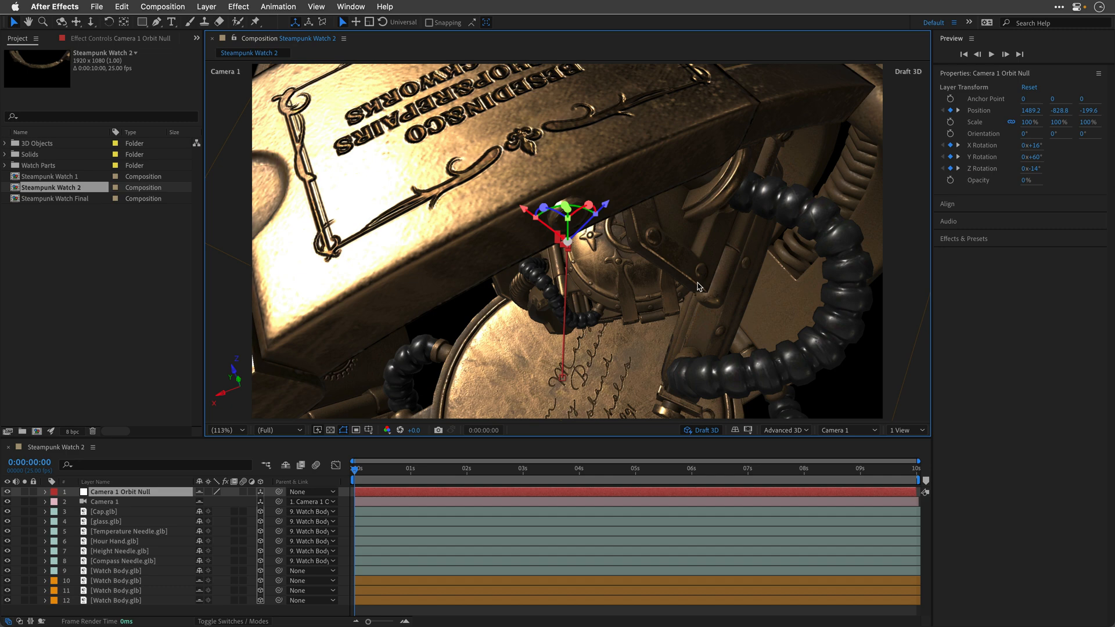
left_click_drag(354, 469, 593, 434)
key("Home")
key("space")
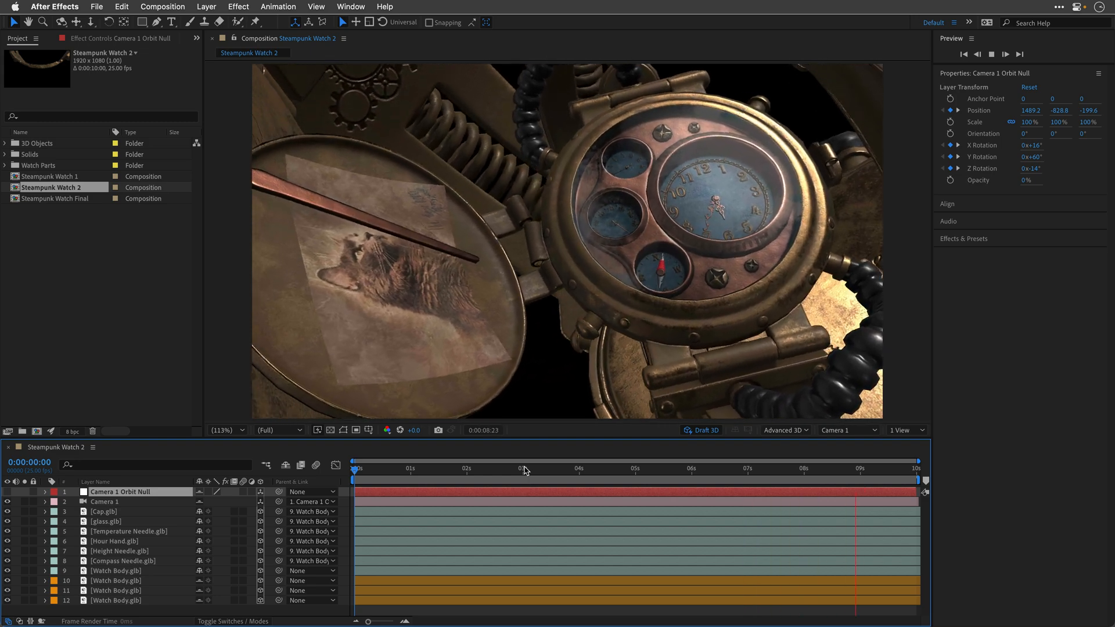
key("space")
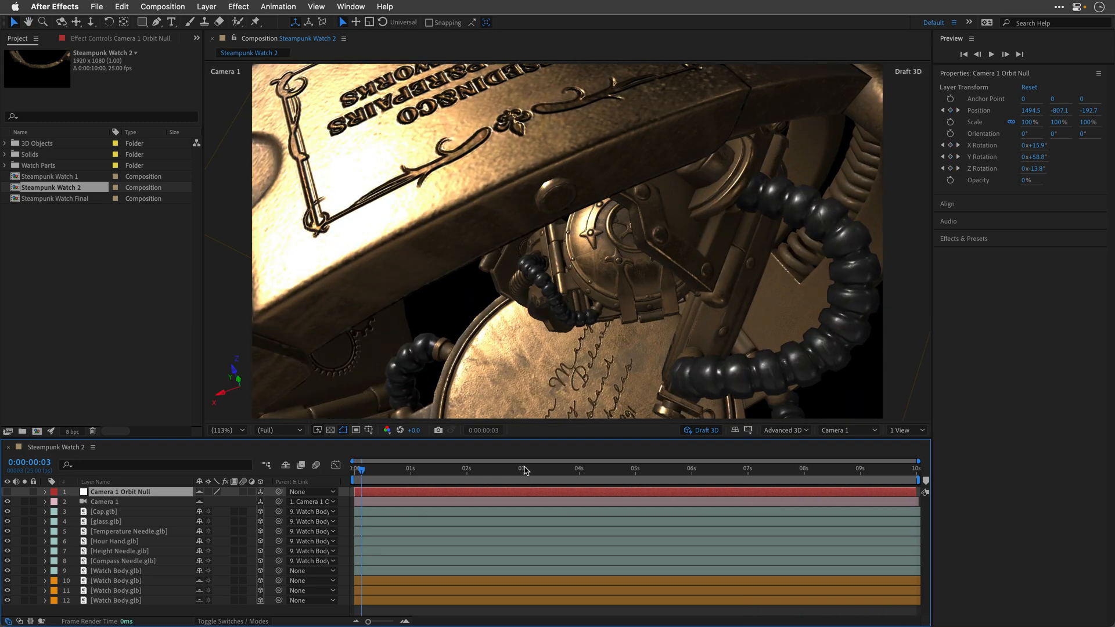
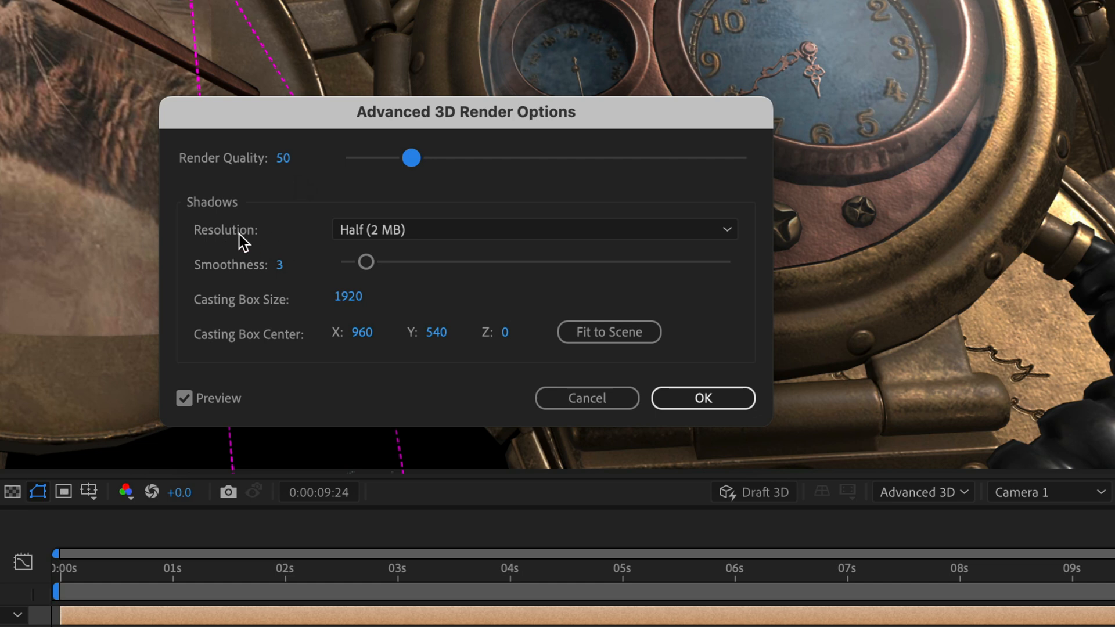
Step: Set the shadow resolution to Full (16 MB) and fit the shadow casting box to the scene
left_click(459, 232)
left_click(459, 283)
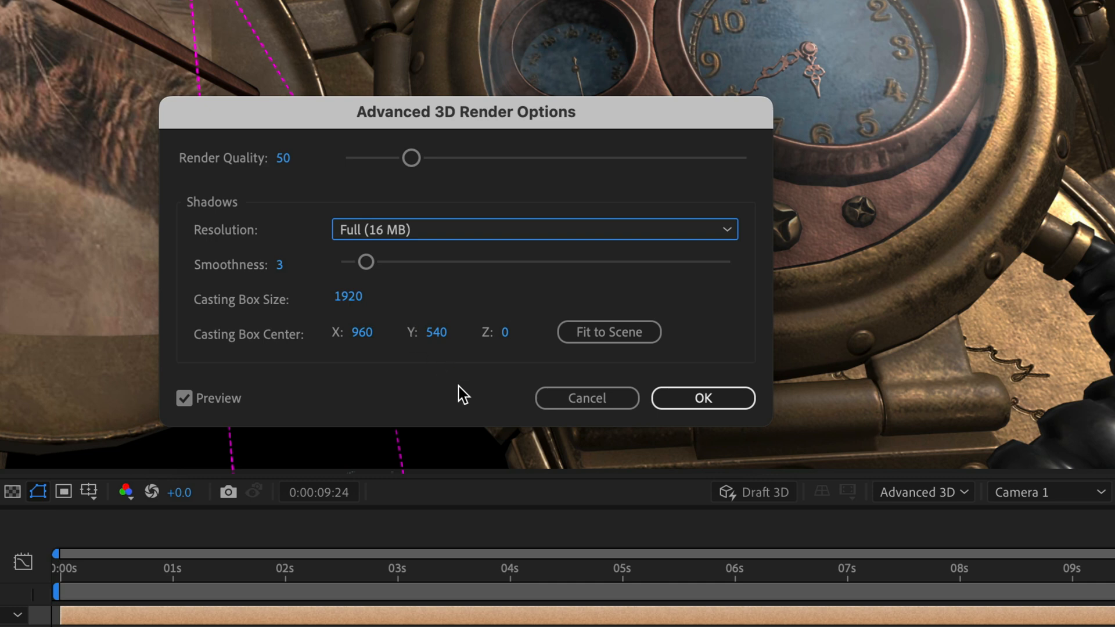
left_click(610, 333)
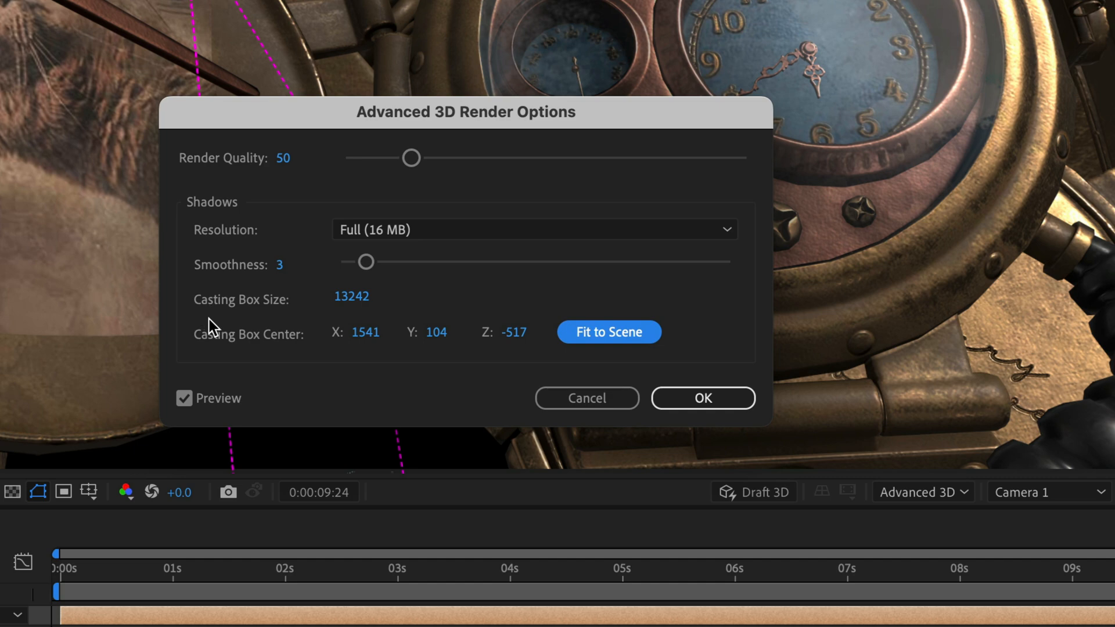
left_click_drag(249, 112, 1, 0)
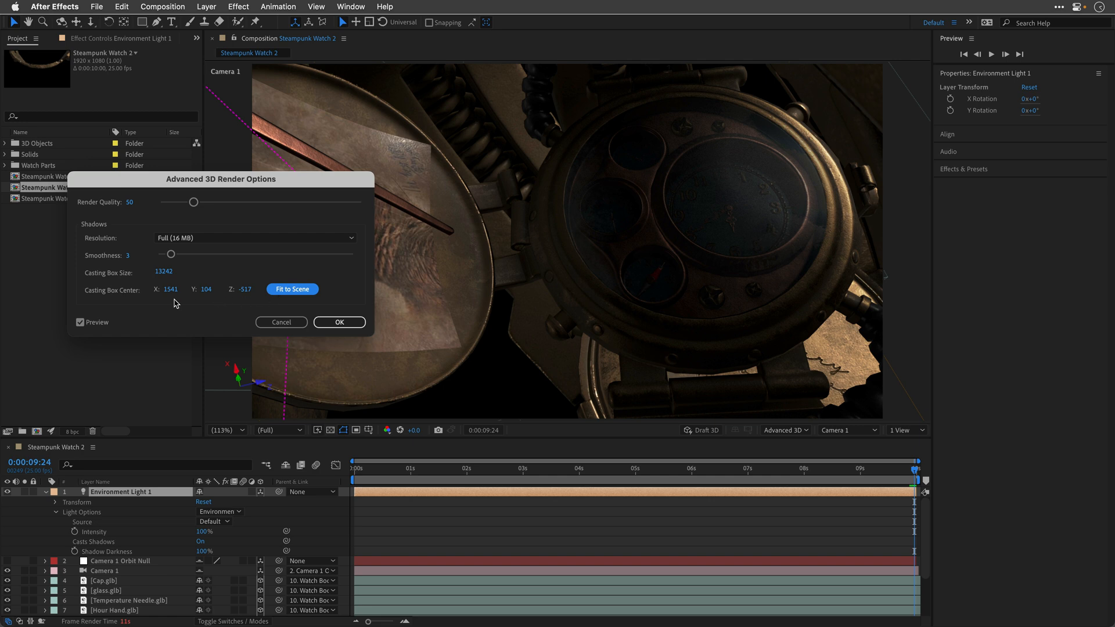
Step: Set the shadow casting box size to 3000 and its center to X 1500, Y 1500, Z 0, and apply the render options
left_click(163, 271)
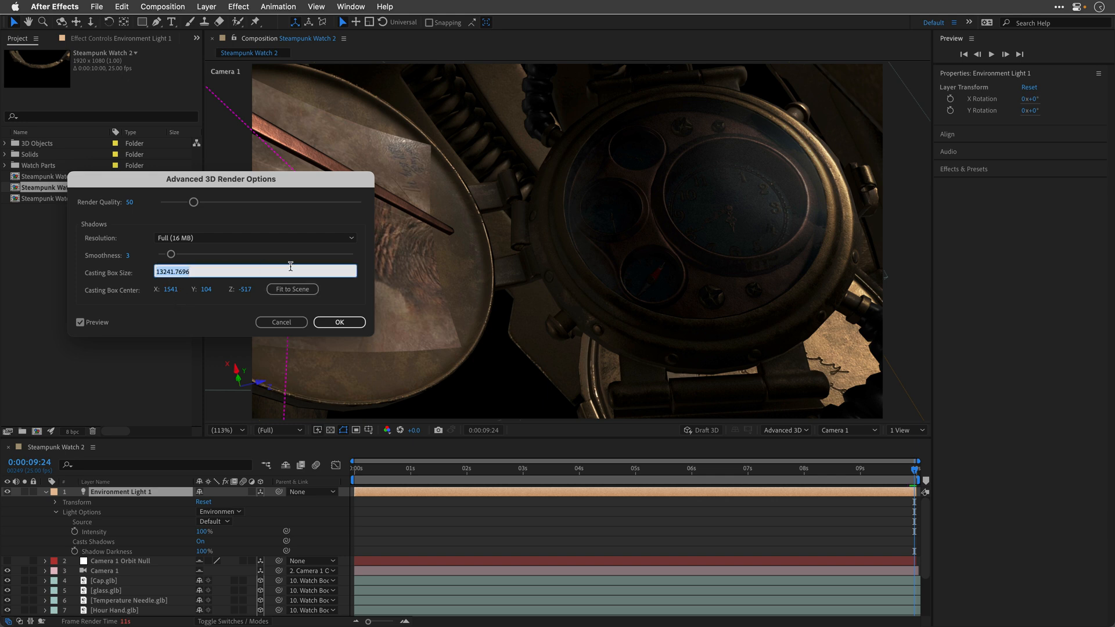
type("3000")
key("Tab")
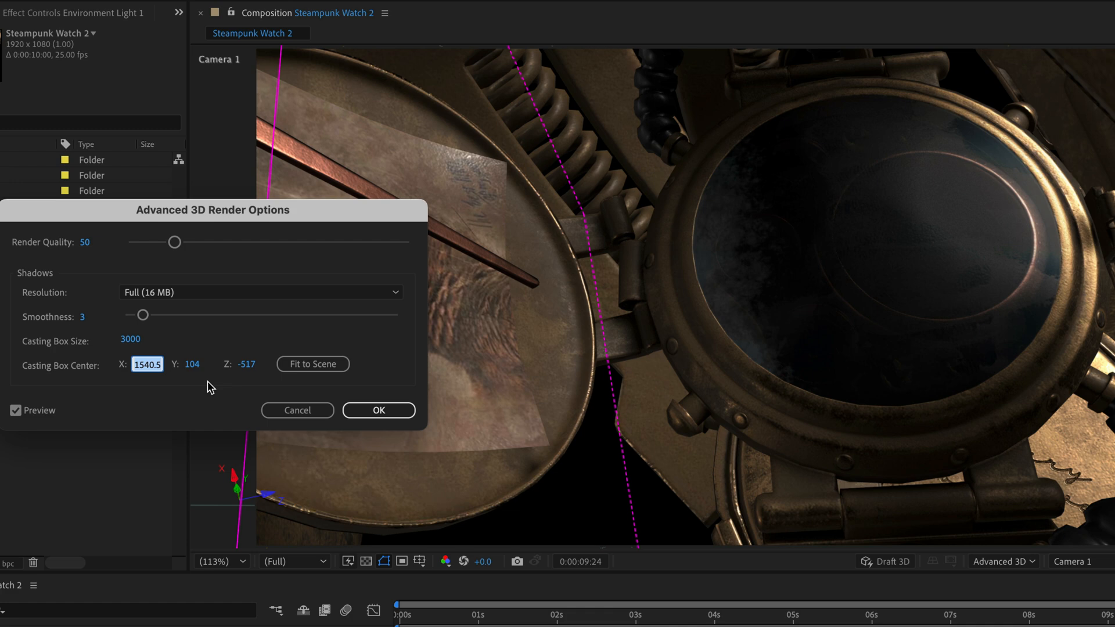
type("1500")
key("Tab")
type("15")
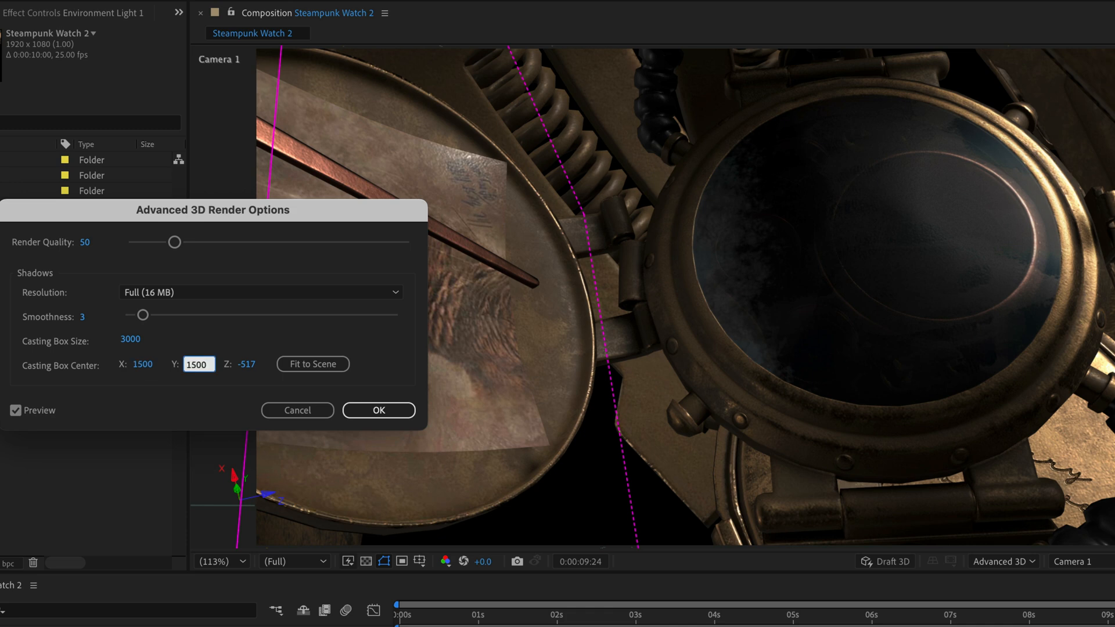
key("Tab")
type("0")
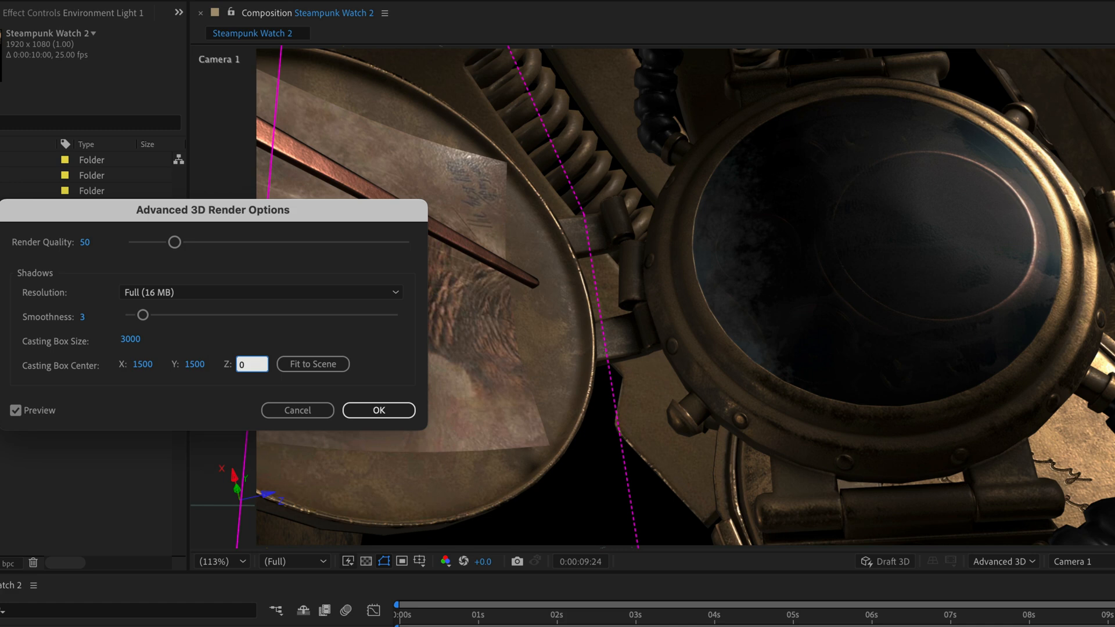
key("Tab")
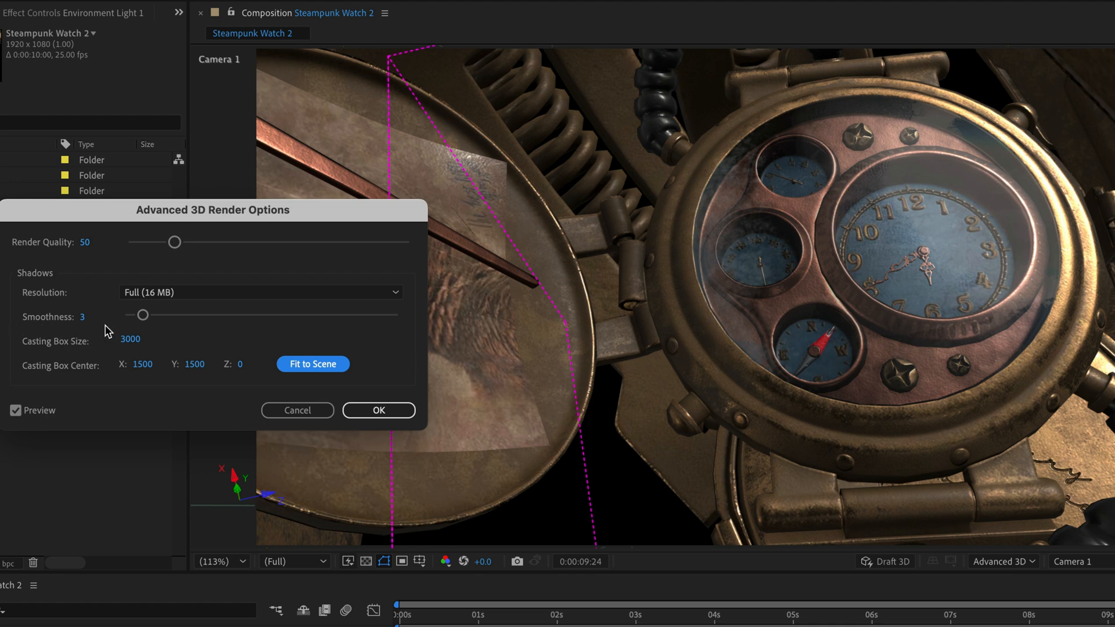
left_click(380, 411)
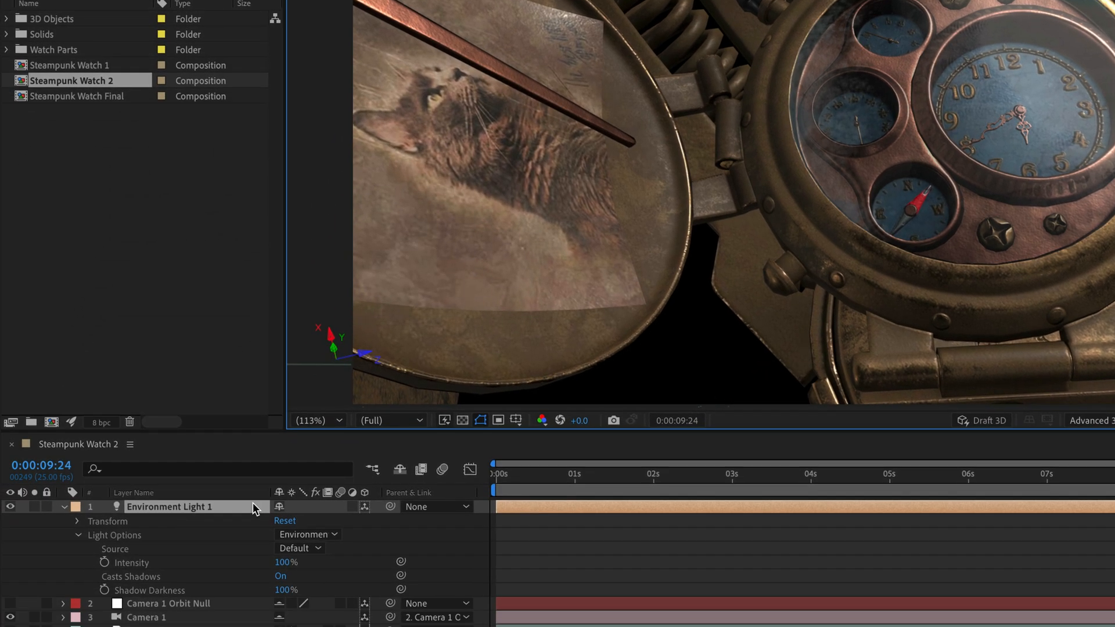
Step: Keyframe Environment Light 1's X Rotation at 0:00:09:24, and set it to -201° at the first frame
left_click(77, 522)
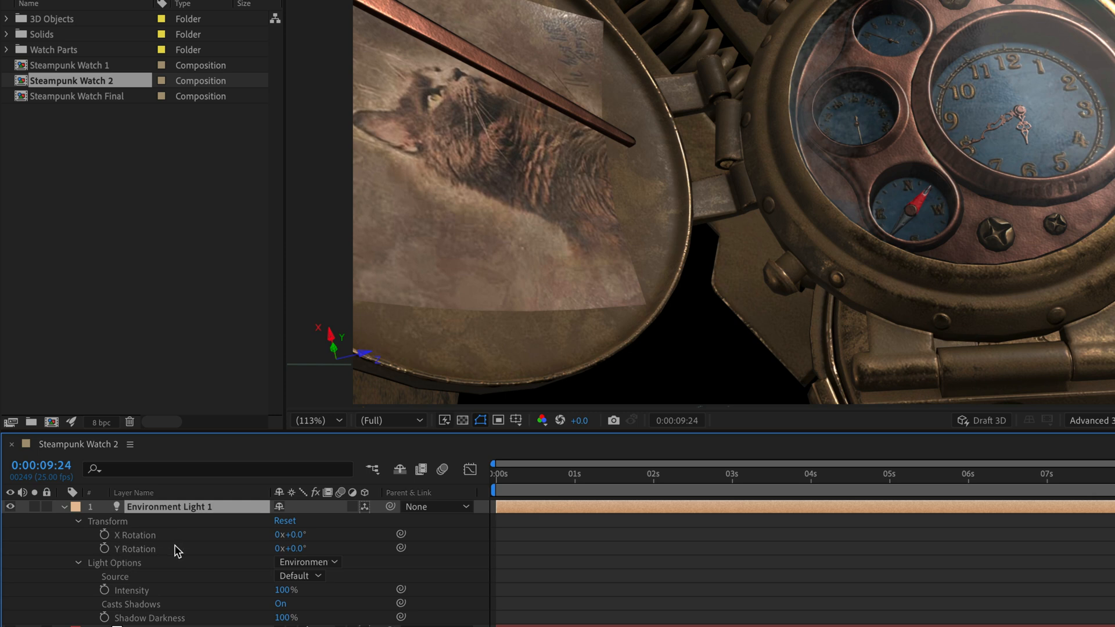
left_click(103, 535)
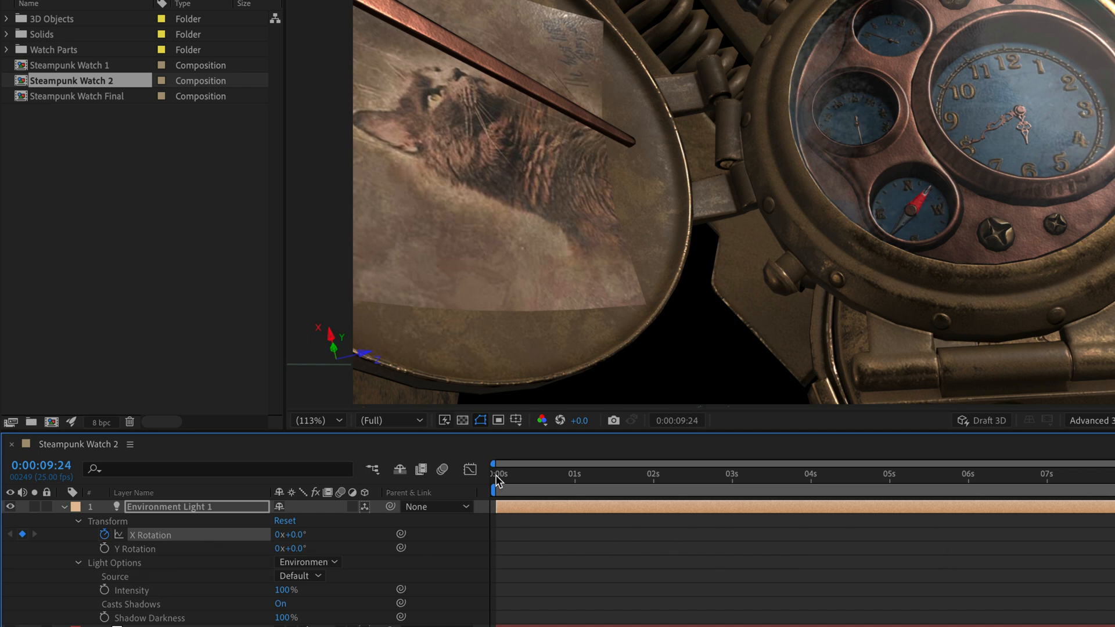
left_click(499, 480)
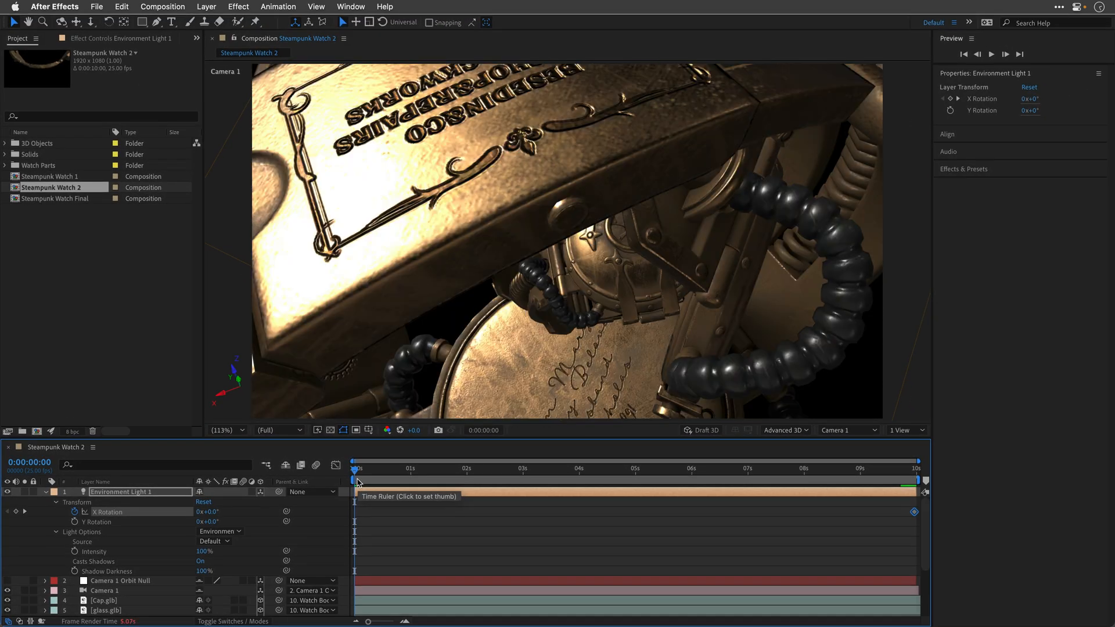
left_click_drag(211, 513, 98, 517)
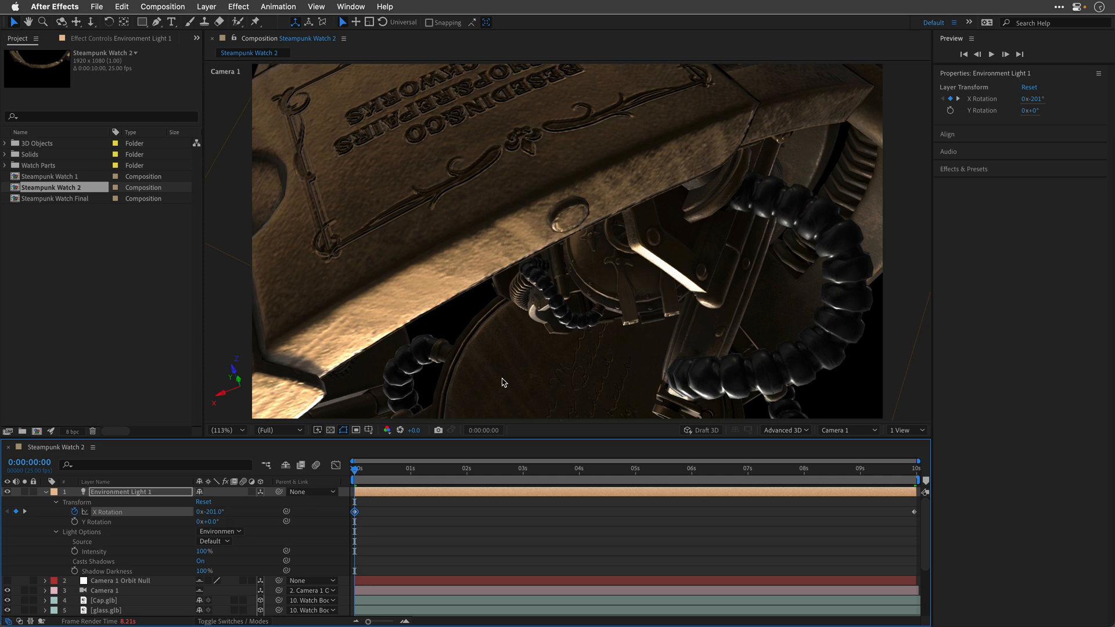
Step: With Draft 3D enabled, set the light's X Rotation to -200° at the first frame and undo the trial Y Rotation change
left_click(702, 430)
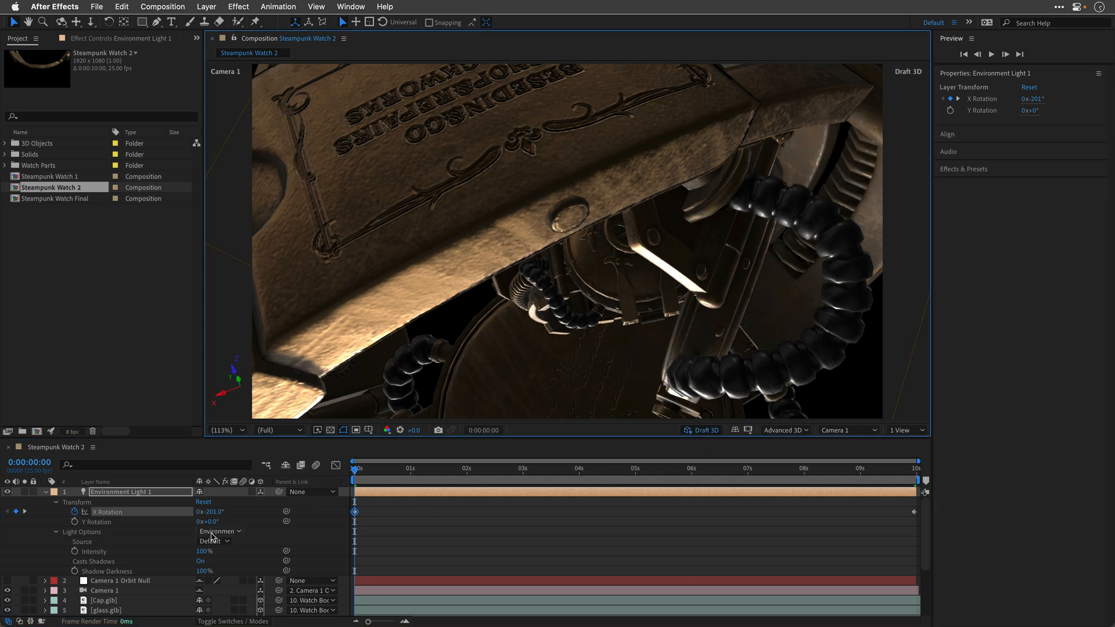
left_click_drag(213, 513, 265, 518)
mouse_move(200, 522)
left_mouse_down()
mouse_move(188, 525)
mouse_move(256, 523)
mouse_move(198, 530)
mouse_move(210, 513)
mouse_move(179, 517)
left_mouse_up()
key("super+z")
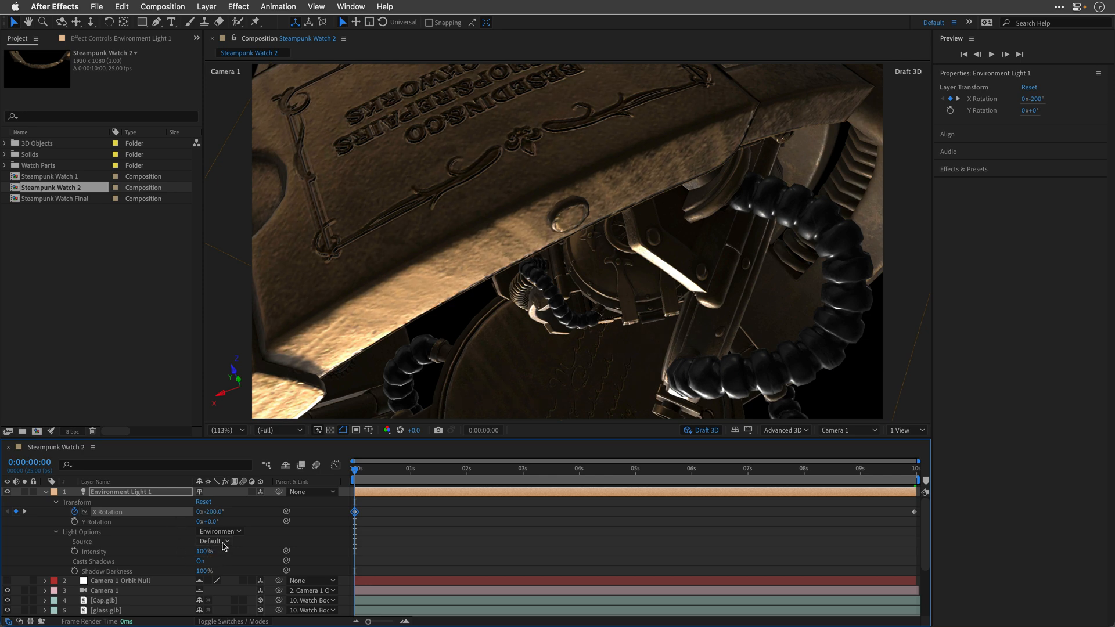
Step: Check the source options of Environment Light 1 and preview the rotating light animation in Draft 3D
left_click(223, 544)
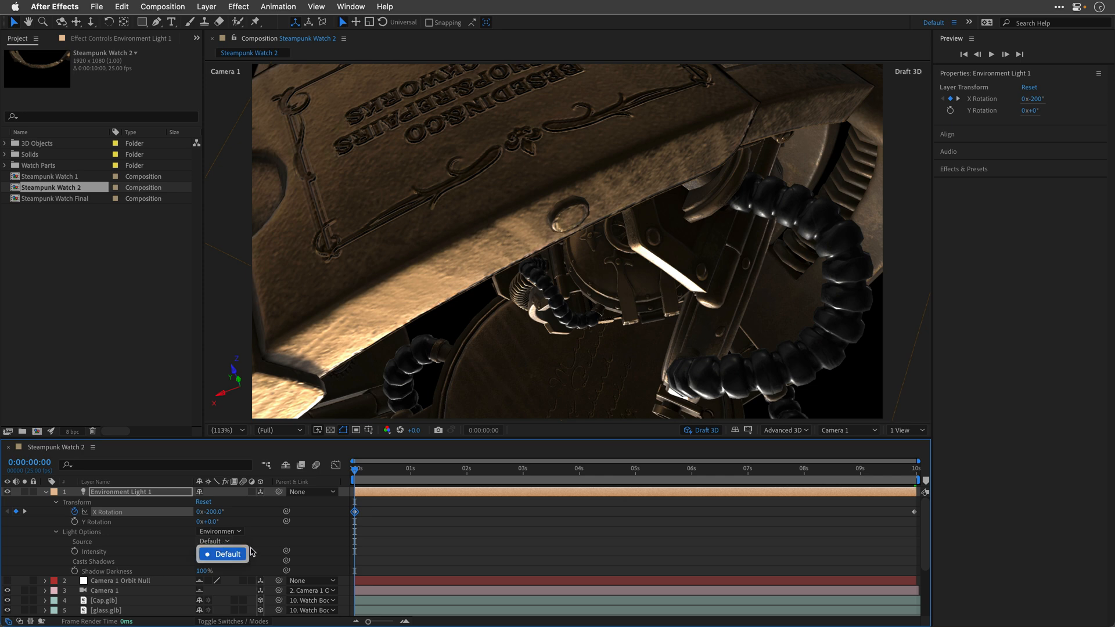
left_click(251, 552)
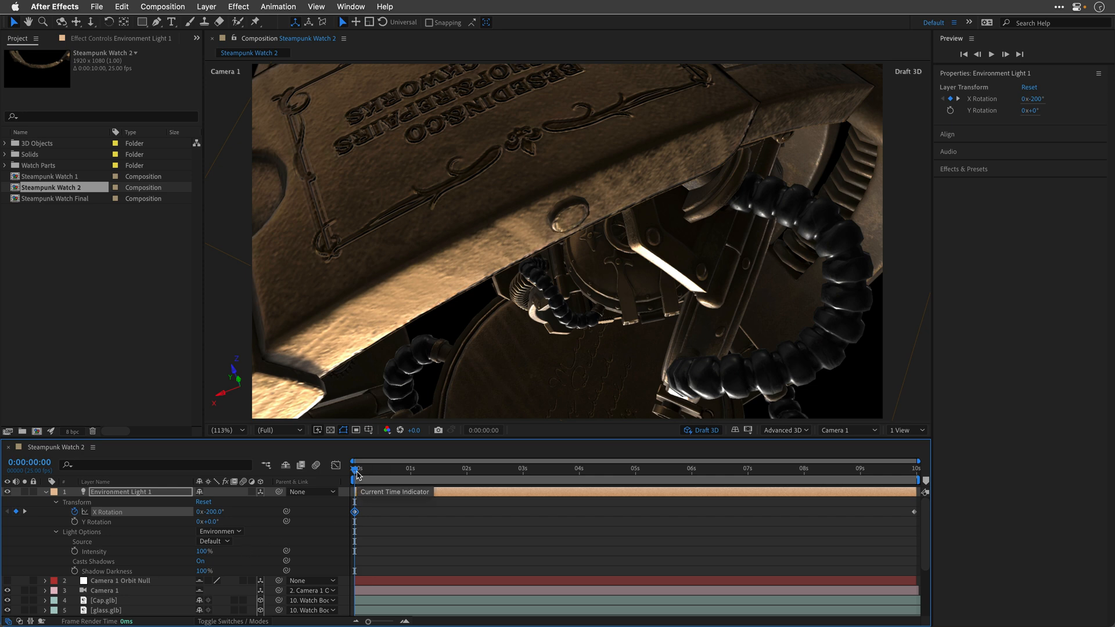
key("space")
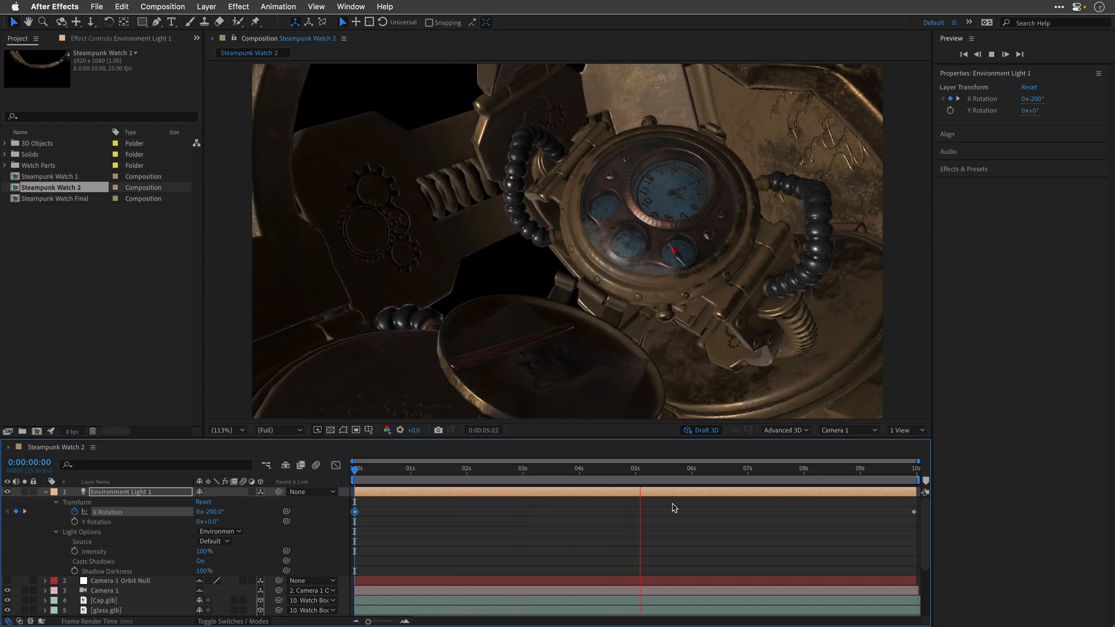
key("space")
Step: Compare the frame at 0:00:03:24 with Draft 3D off and on, leaving Draft 3D off
left_click(704, 431)
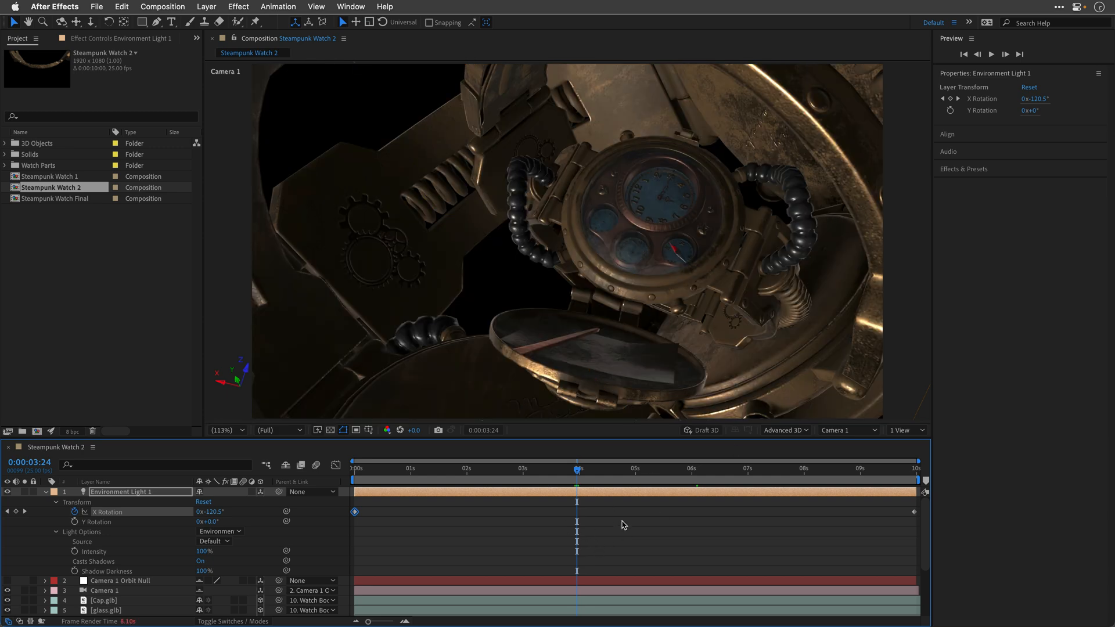
left_click(700, 432)
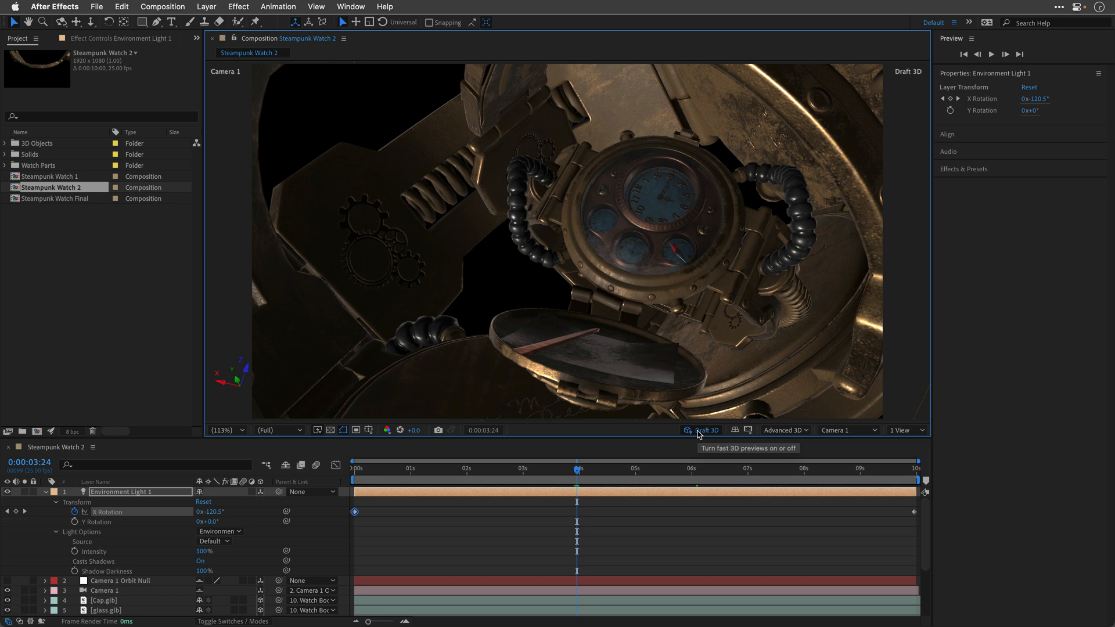
left_click(698, 433)
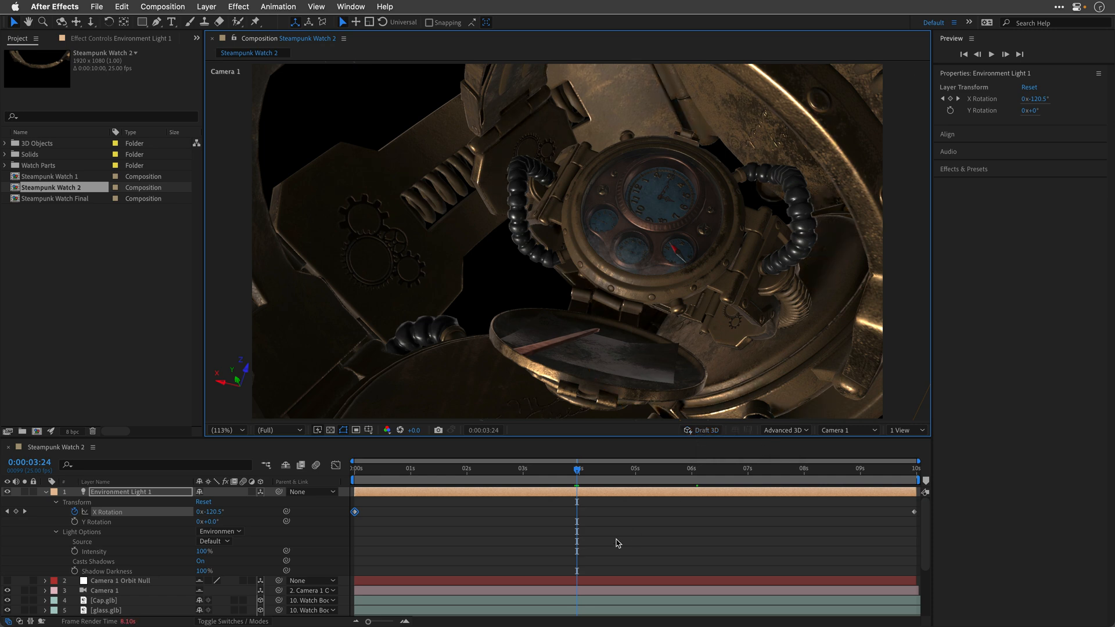
Step: Return to the first frame and collapse the Environment Light 1 properties in the timeline
left_click(353, 469)
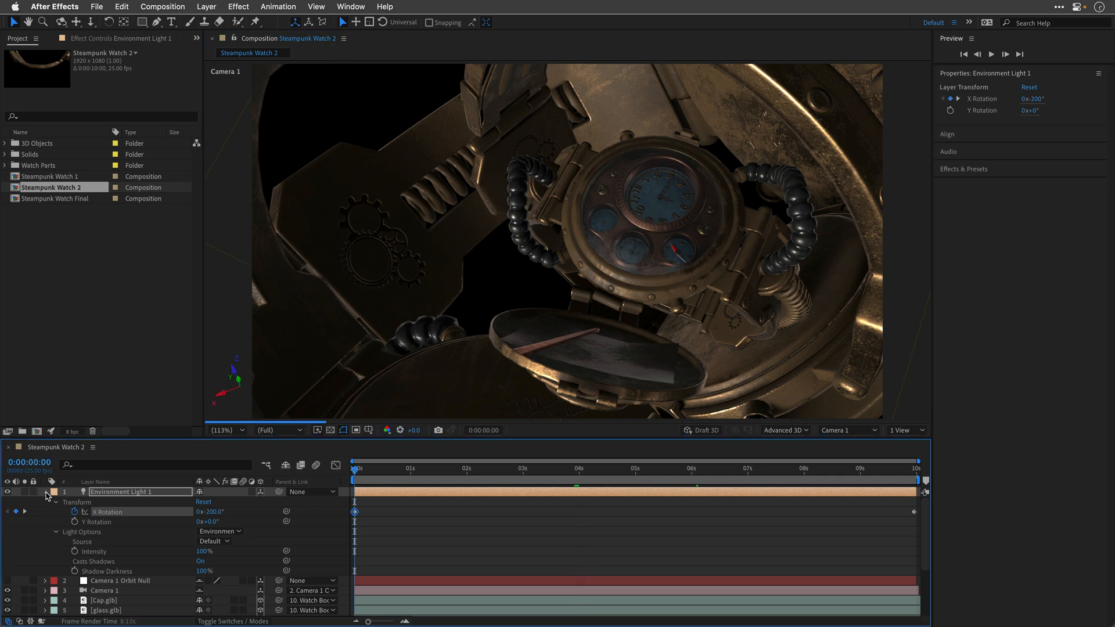
left_click(46, 491)
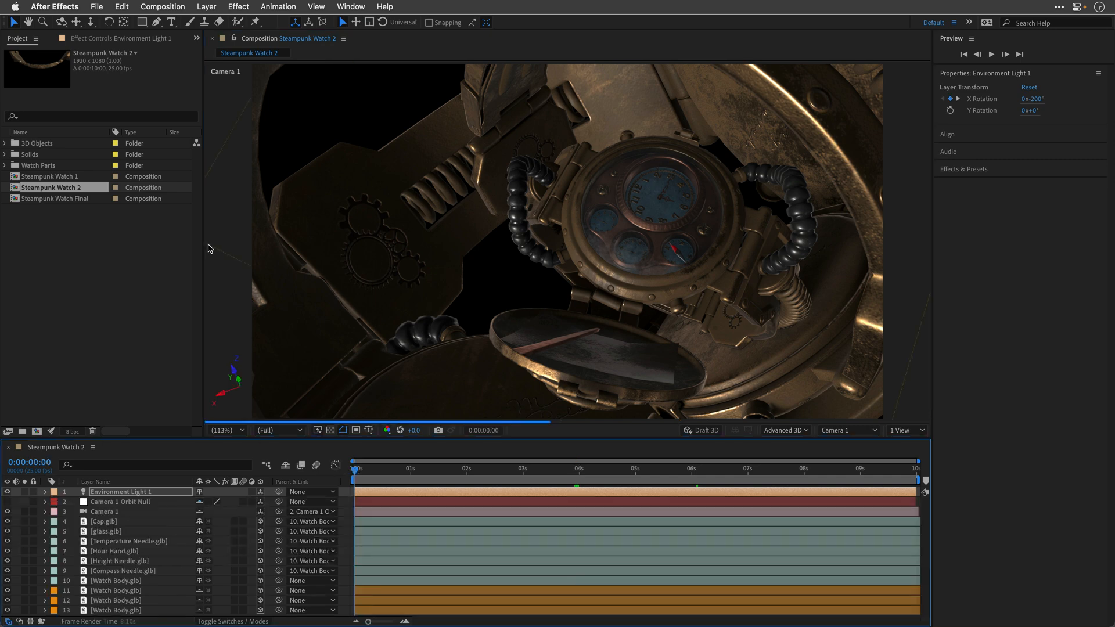